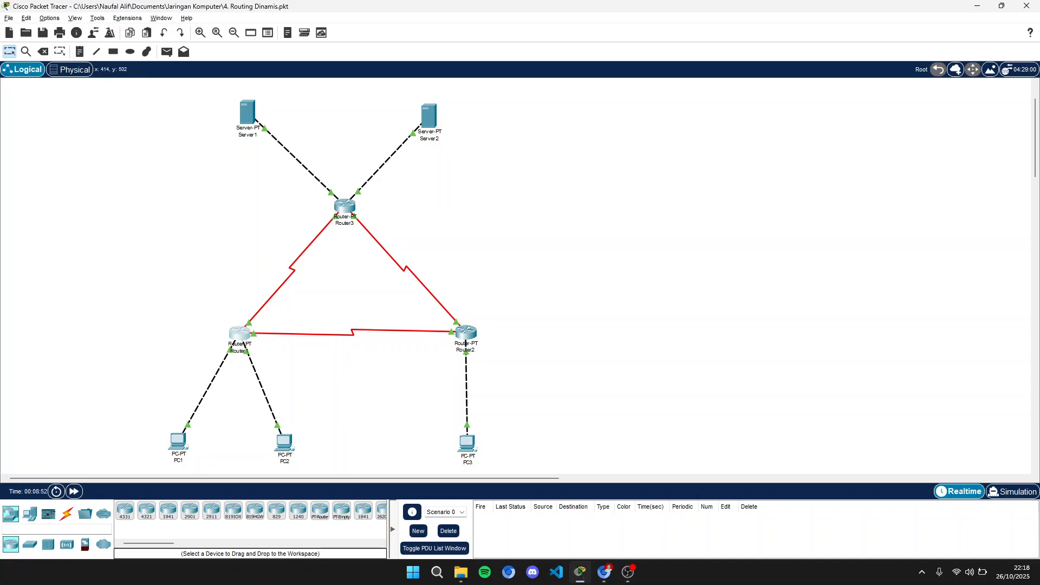
- Inspect PC1's FastEthernet0 IP address and subnet mask settings
left_click(177, 441)
left_click(451, 144)
left_click(420, 144)
left_click(411, 205)
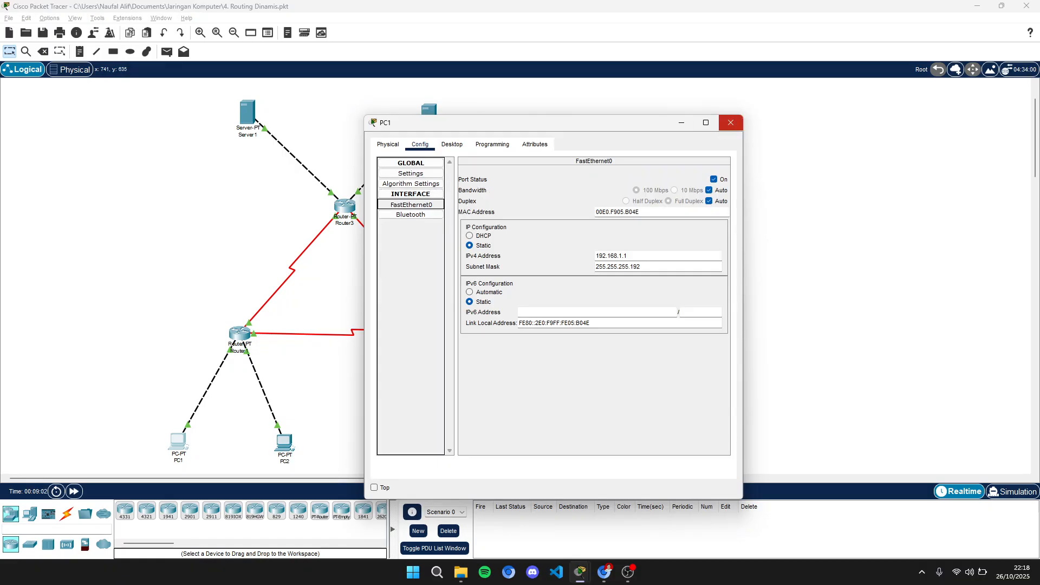
left_click(731, 122)
- Inspect PC2's FastEthernet0 IP address and subnet mask settings
left_click(284, 443)
left_click(411, 205)
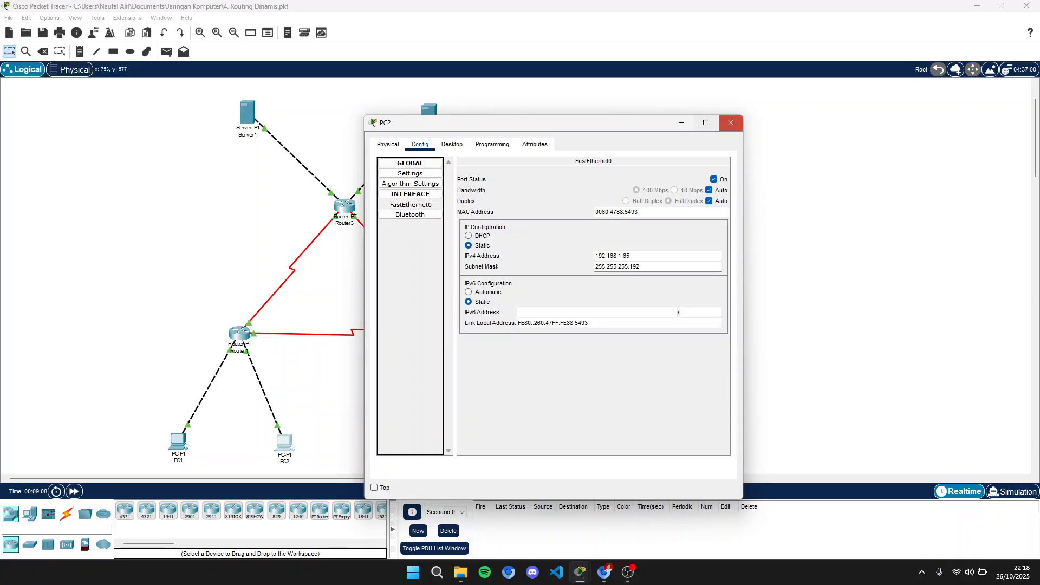
left_click(730, 122)
- Inspect PC3's default gateway and its FastEthernet0 IP address and subnet mask
left_click(467, 442)
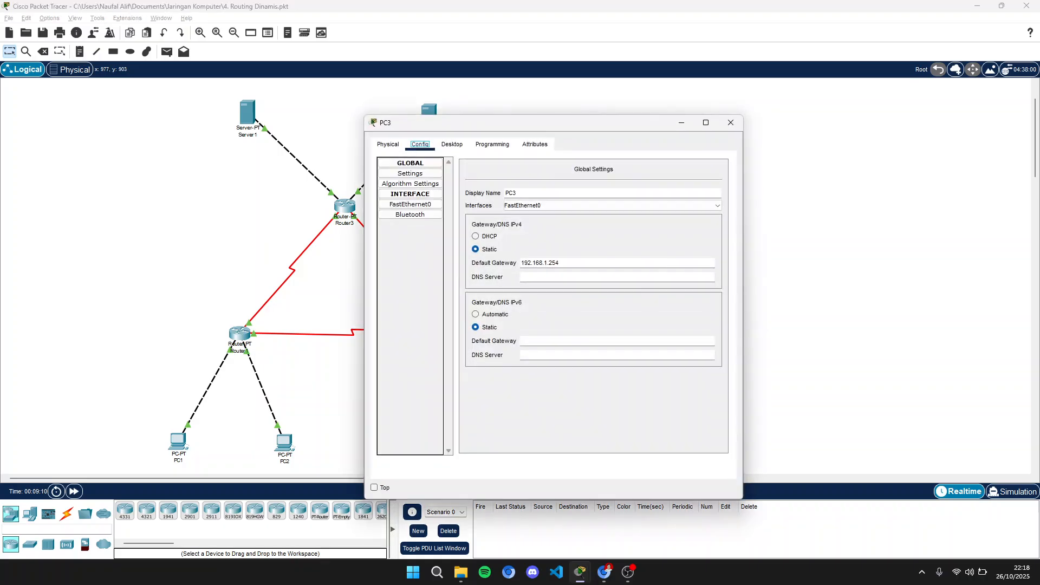
left_click(410, 205)
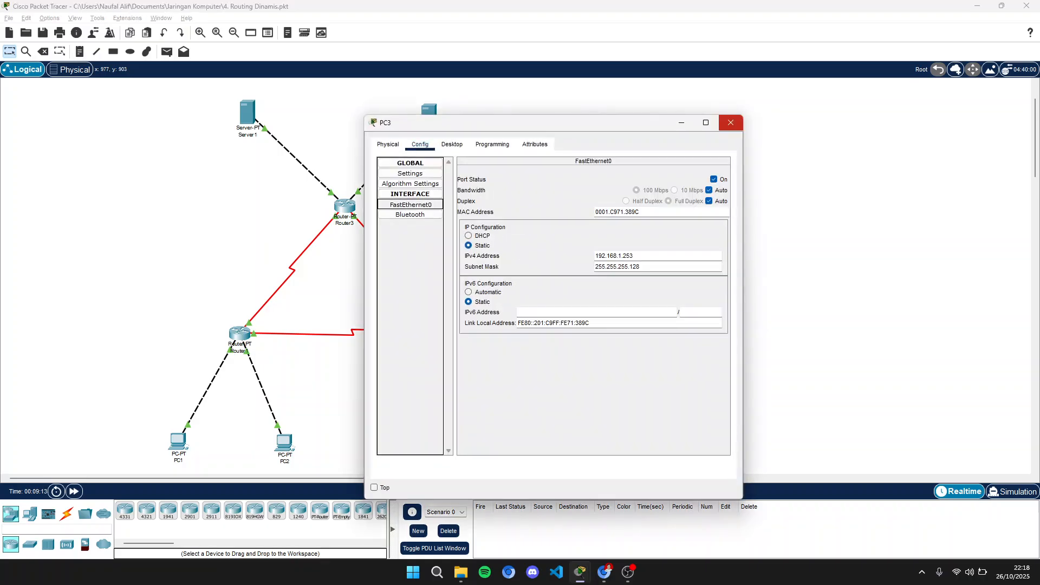
left_click(731, 122)
- Review Router1's FastEthernet0/0, FastEthernet1/0 and Serial2/0 interface IP settings
left_click(240, 333)
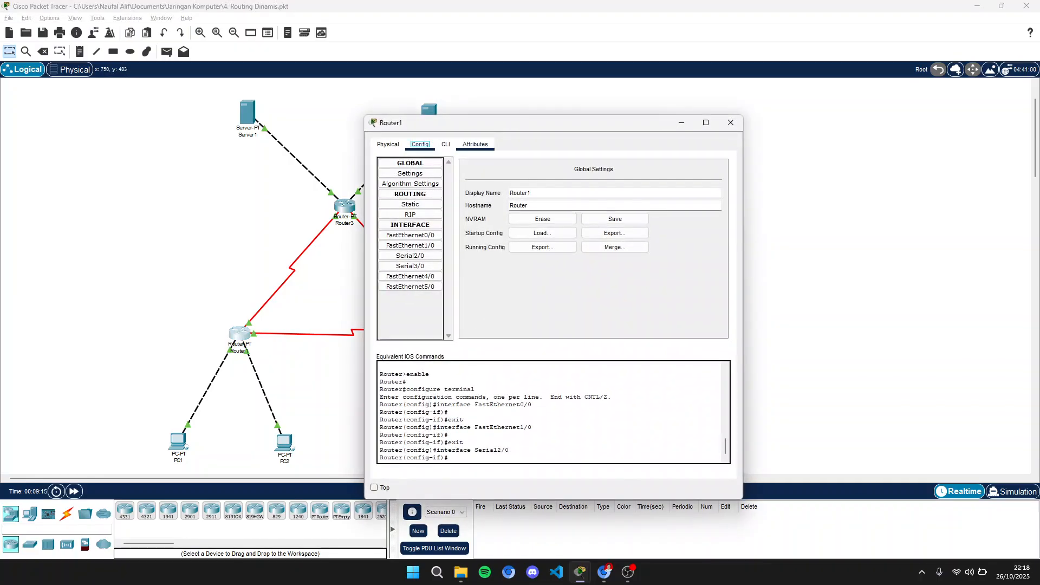
left_click(411, 236)
left_click_drag(487, 122, 633, 82)
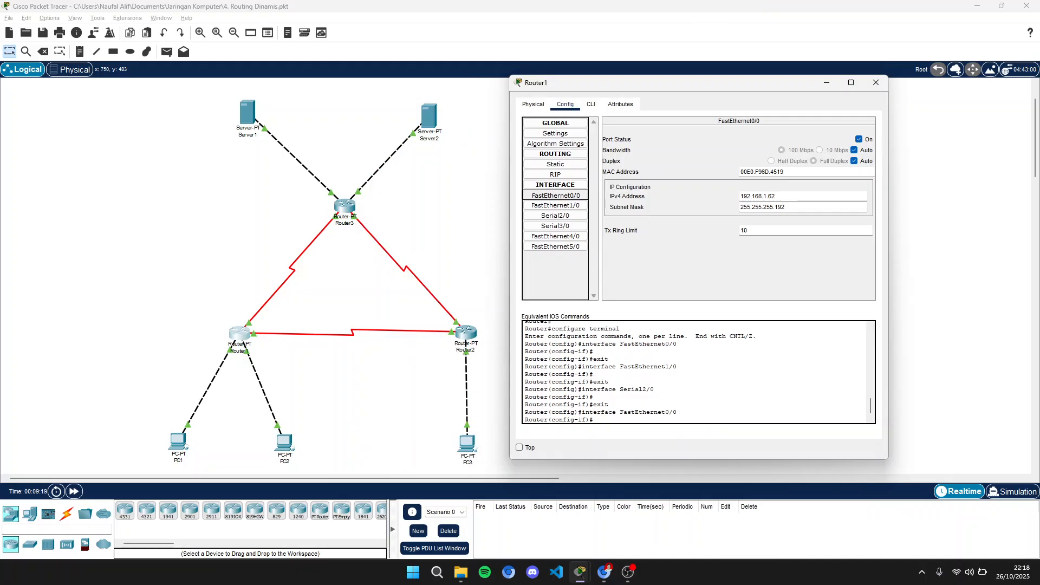
left_click(555, 205)
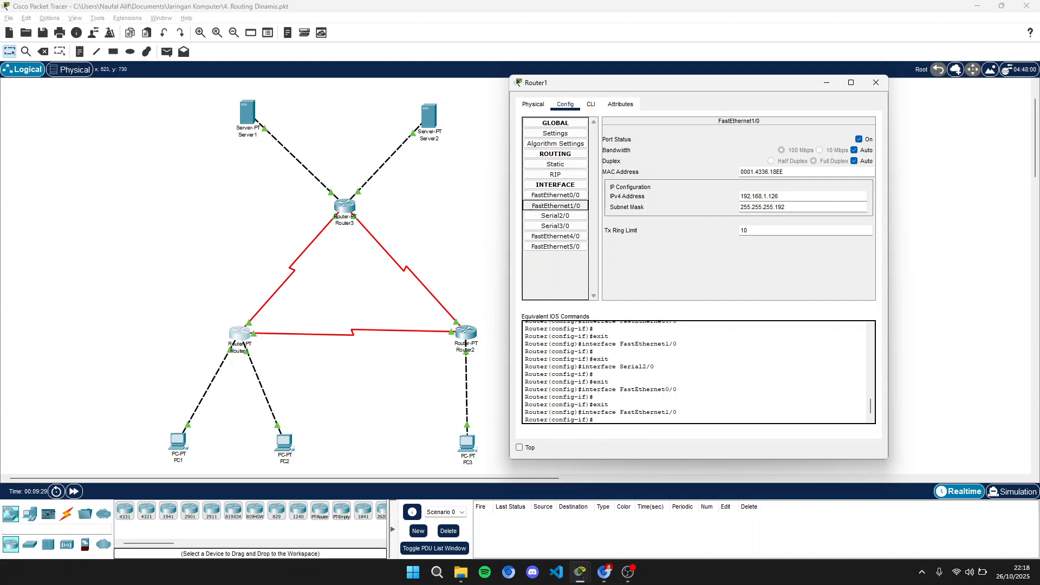
left_click(555, 216)
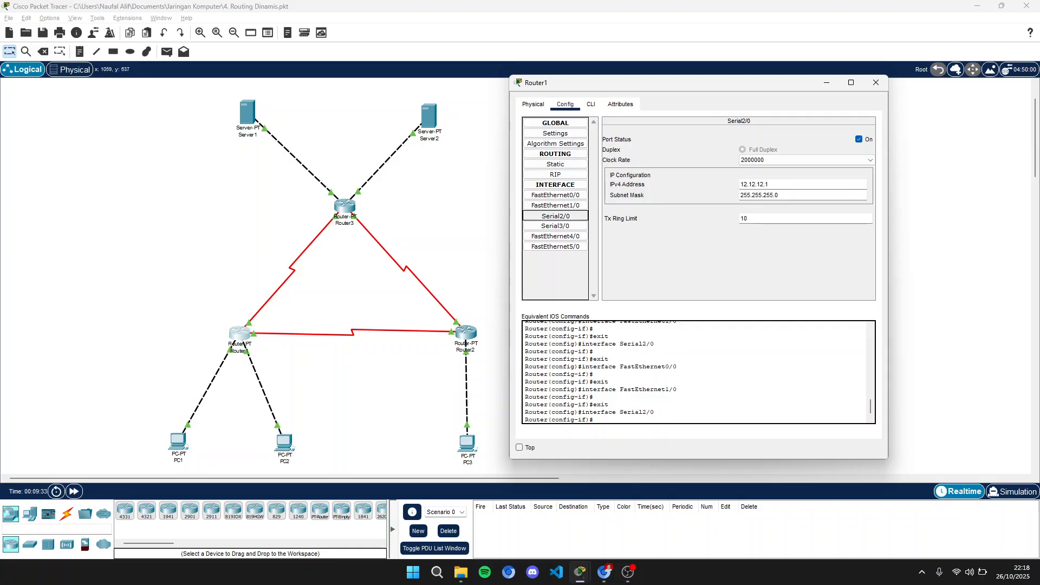
left_click(876, 82)
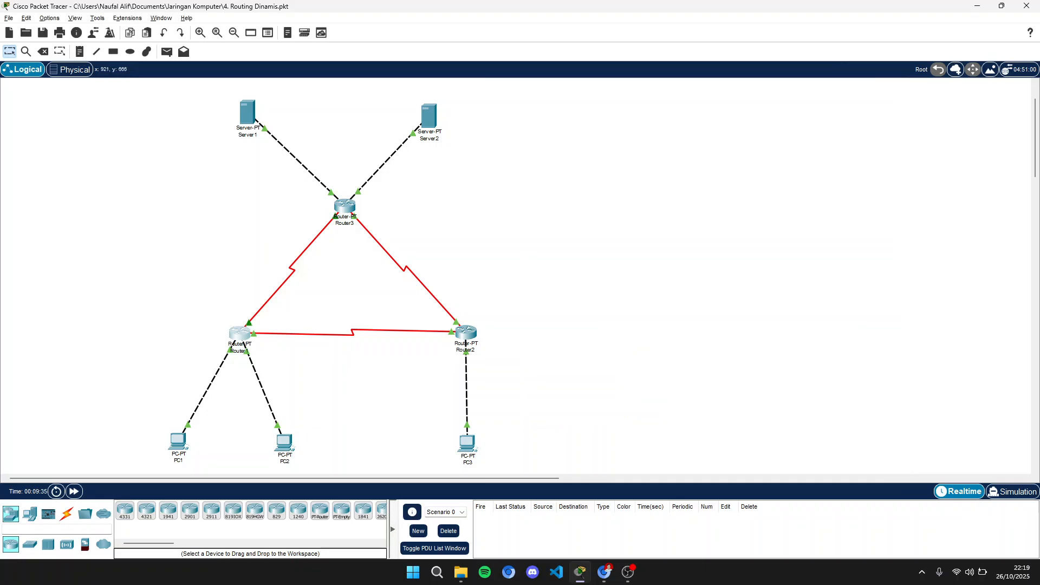
- Review Router1's Serial3/0 interface IP settings
left_click(240, 332)
left_click(410, 266)
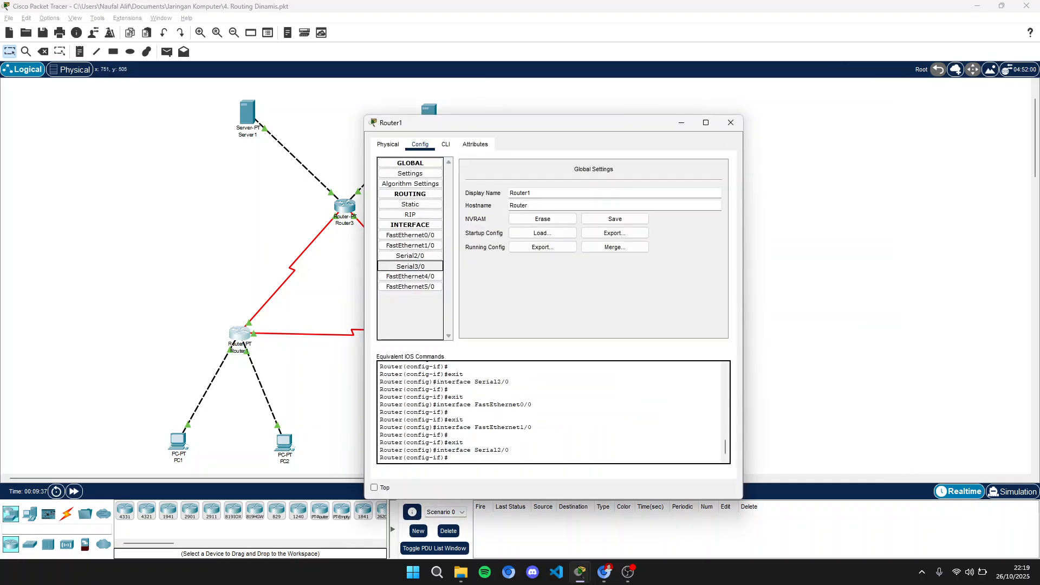
left_click_drag(470, 122, 575, 102)
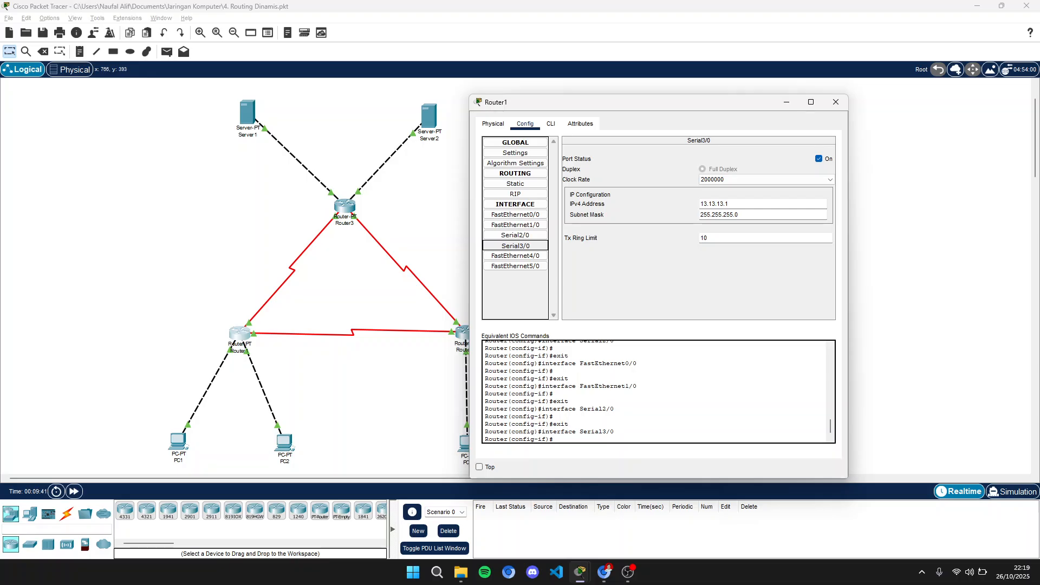
left_click(835, 102)
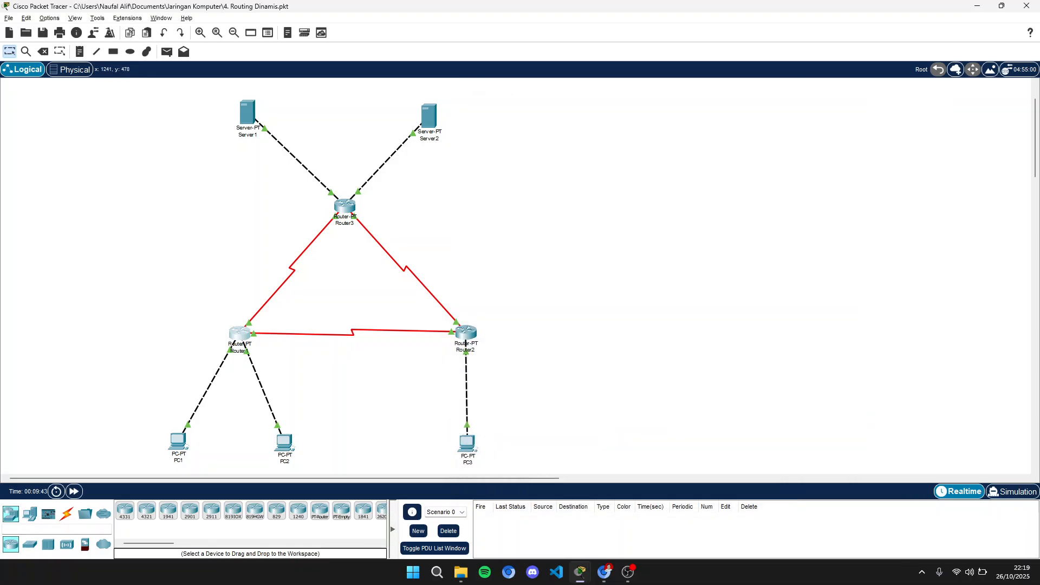
- Review Router2's FastEthernet0/0, Serial2/0 and Serial3/0 interface IP settings
left_click(466, 332)
left_click(419, 144)
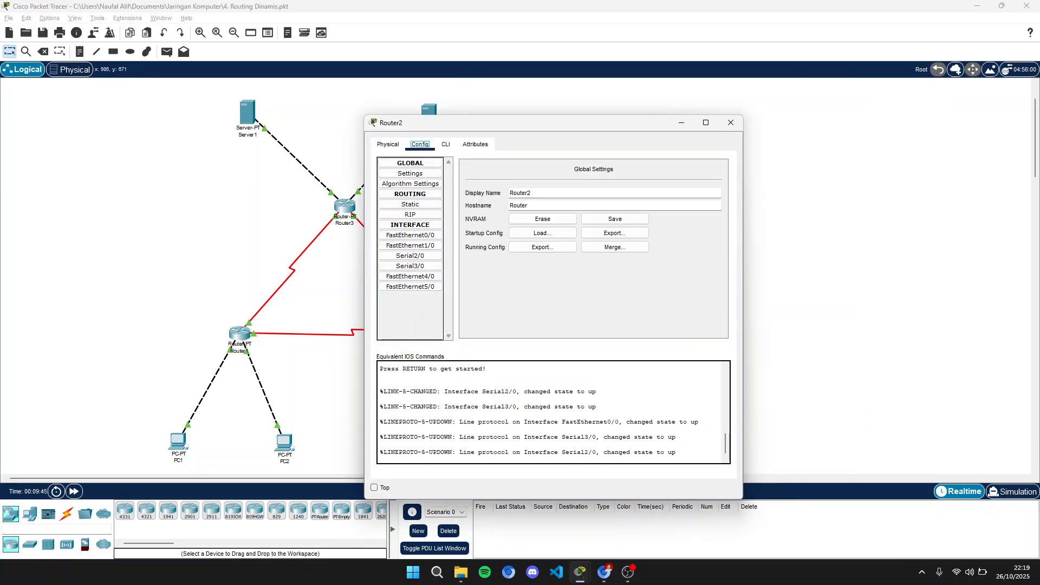
left_click(410, 255)
left_click(410, 244)
left_click(410, 235)
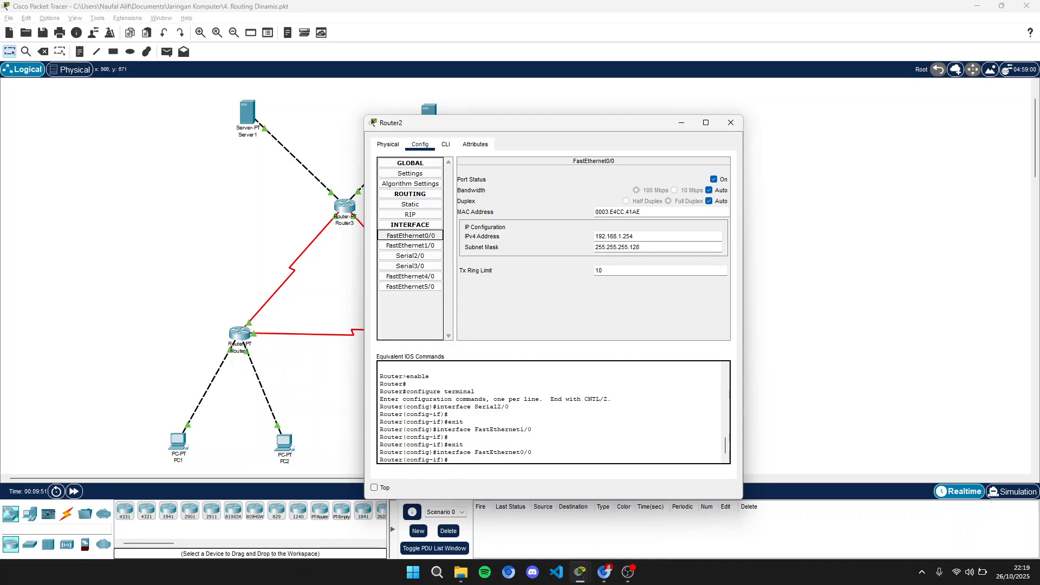
left_click(410, 255)
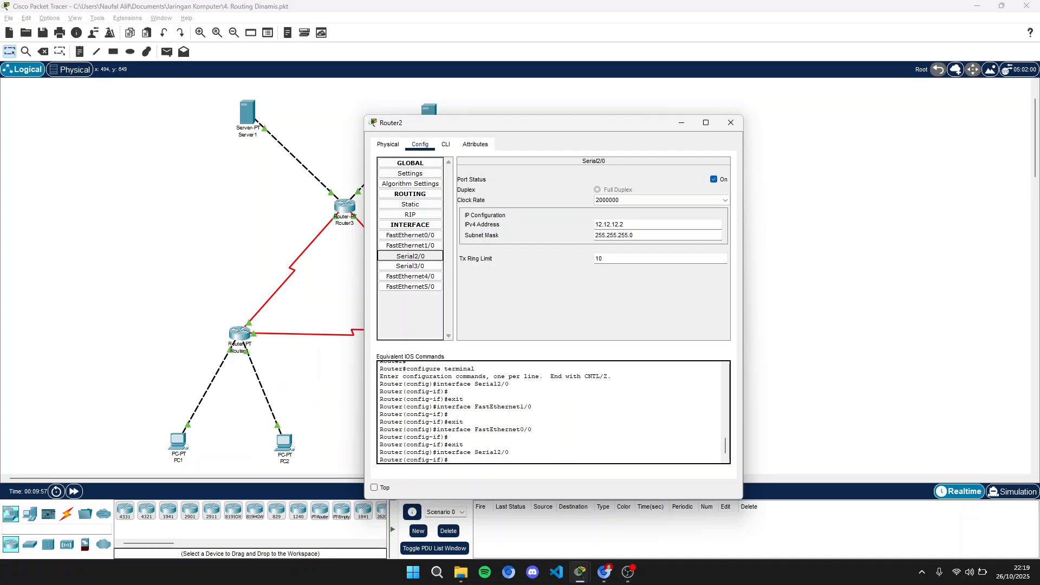
left_click(409, 266)
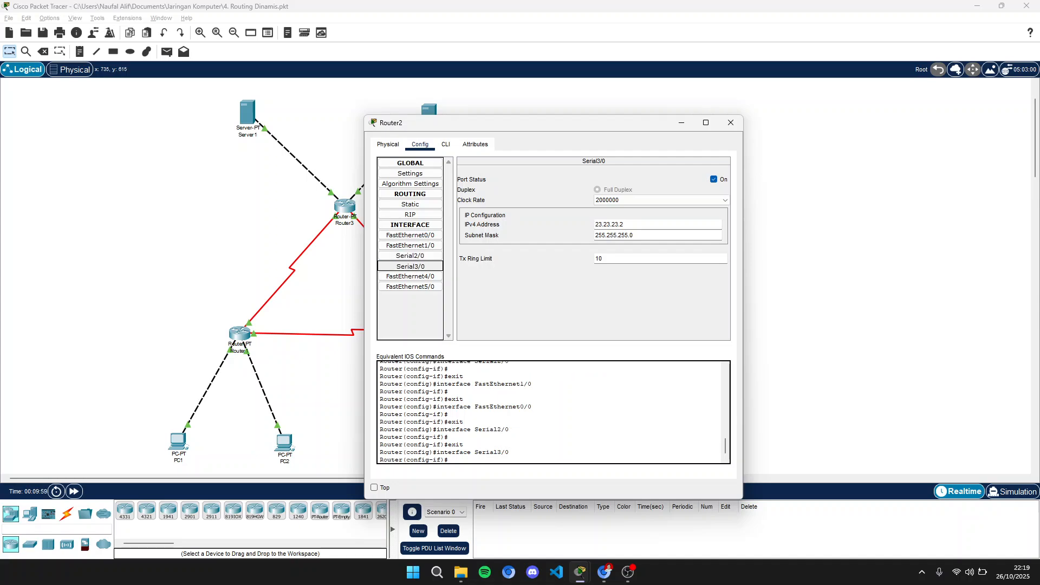
left_click_drag(460, 122, 621, 108)
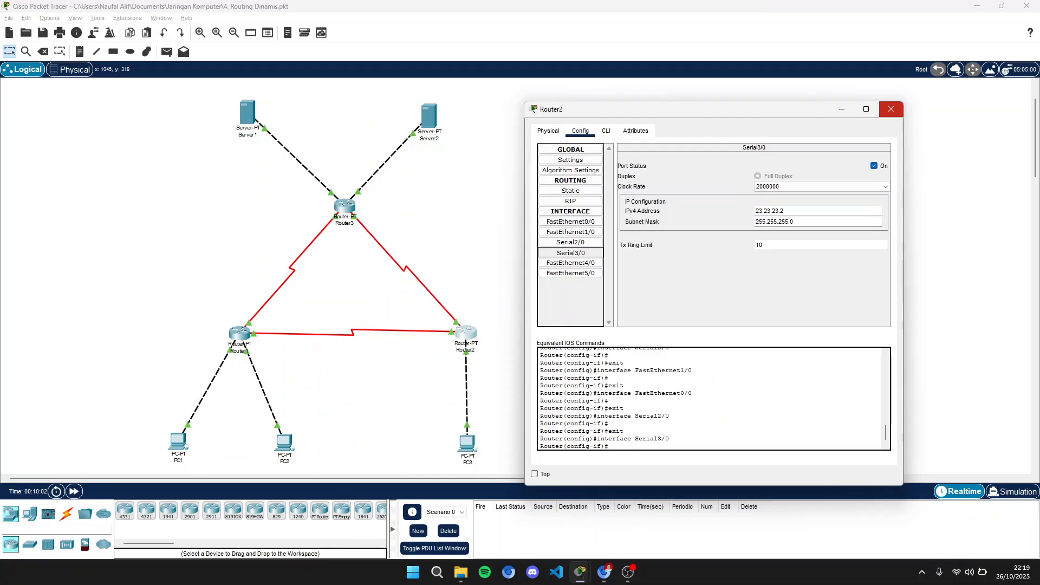
left_click(890, 109)
- Review Router3's FastEthernet0/0 and FastEthernet1/0 interface IP settings
left_click(345, 206)
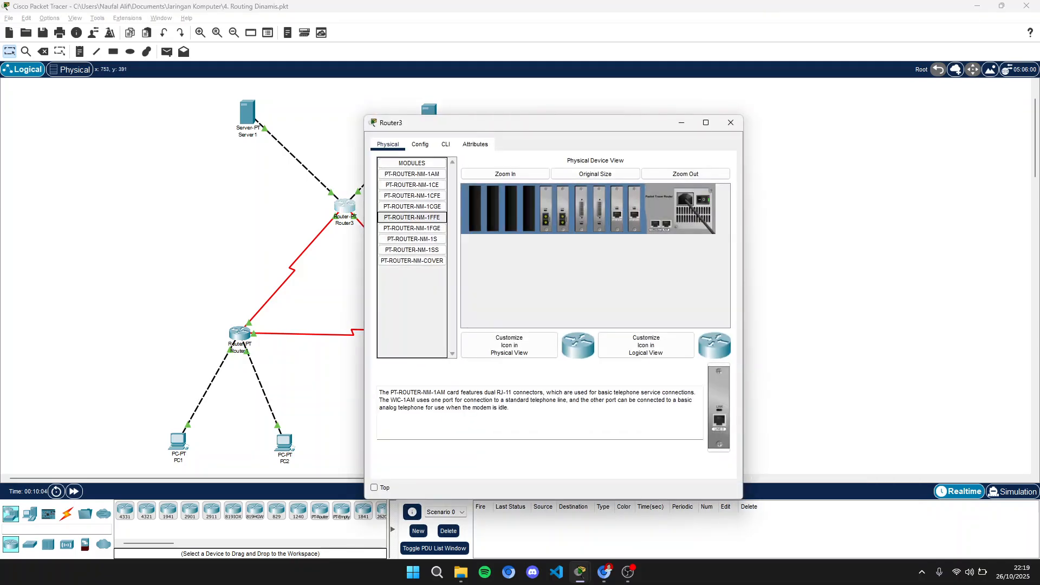
left_click(420, 144)
left_click(410, 235)
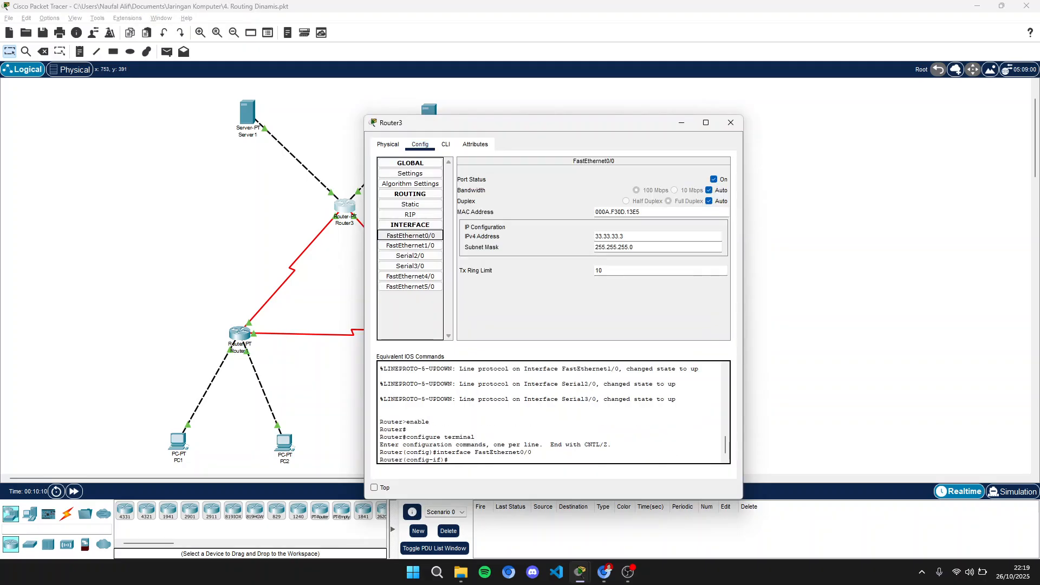
left_click(410, 245)
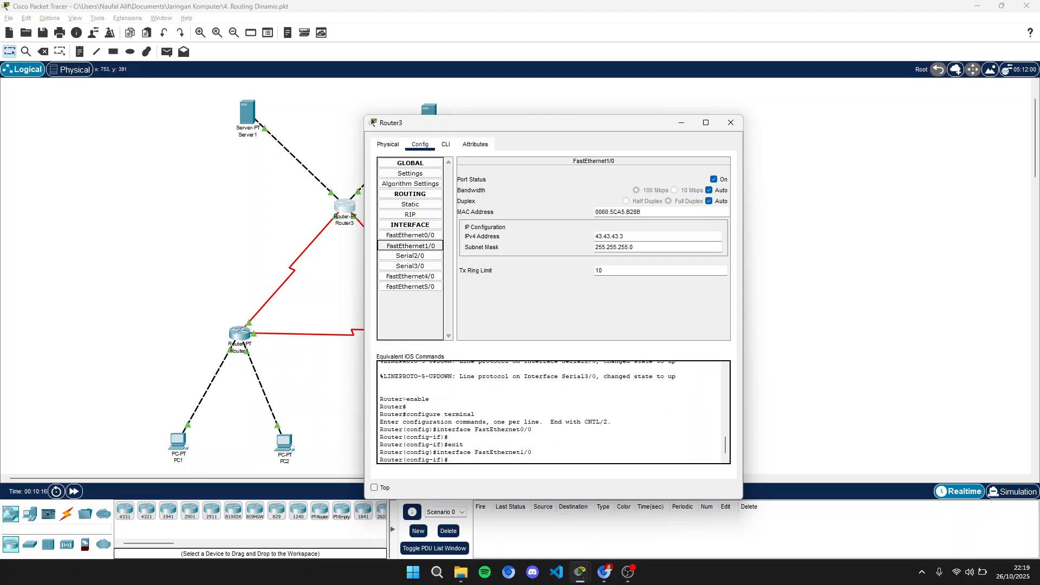
left_click_drag(433, 123, 545, 105)
- Review Router3's Serial2/0 and Serial3/0 interface IP settings
left_click(522, 218)
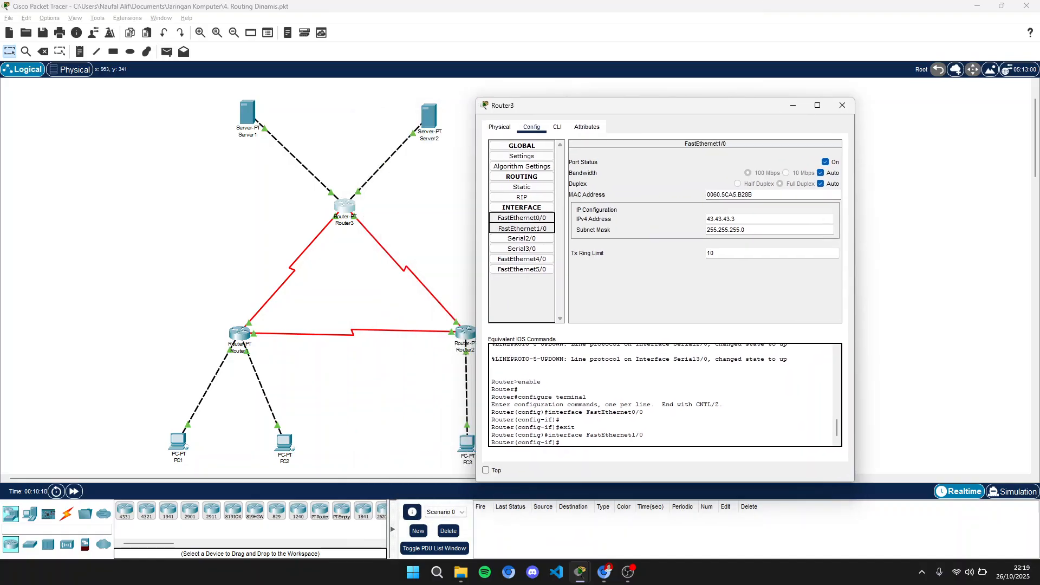
left_click(522, 228)
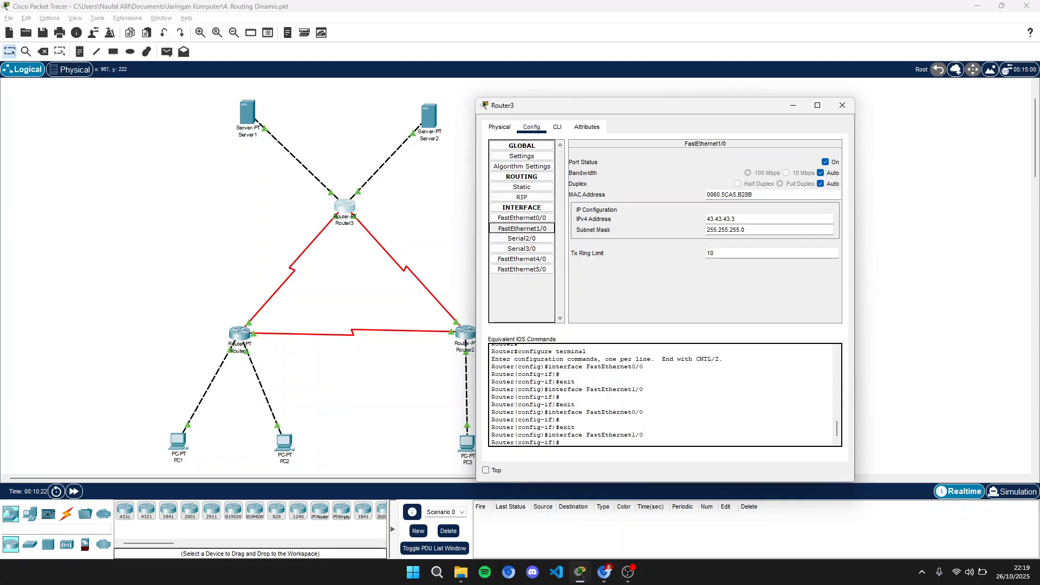
left_click(521, 239)
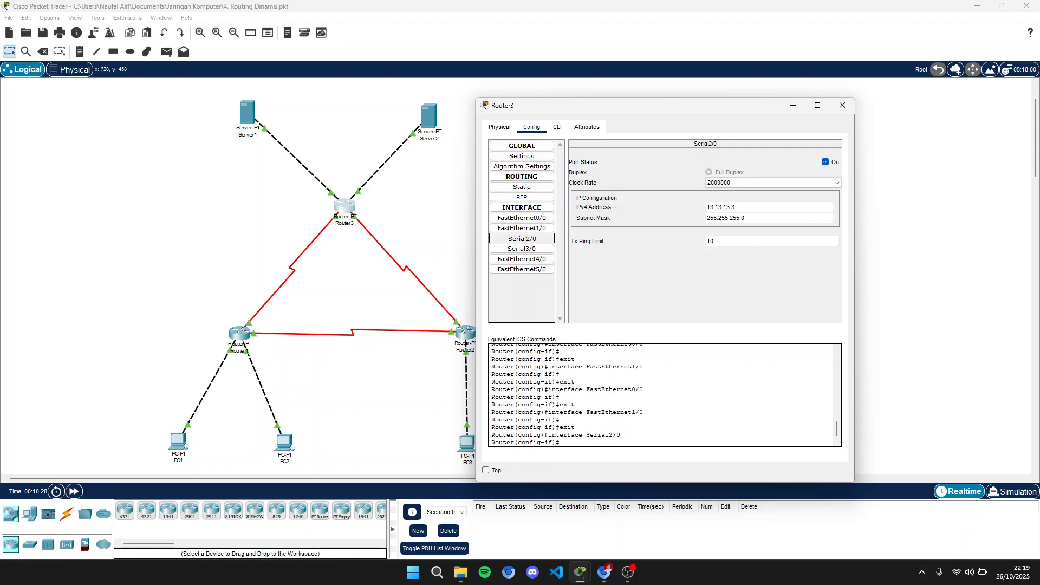
left_click(522, 249)
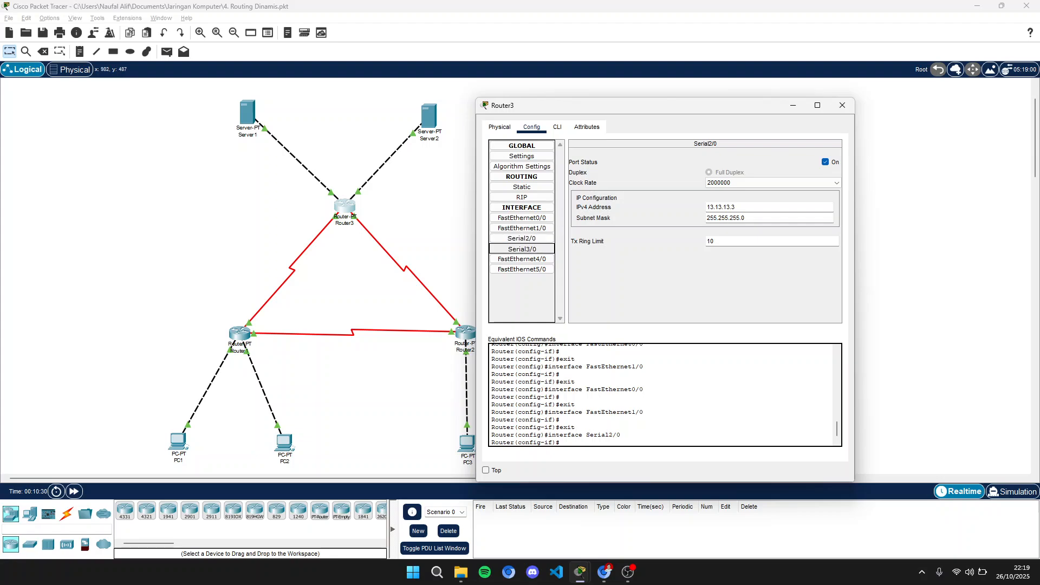
left_click_drag(639, 106, 715, 79)
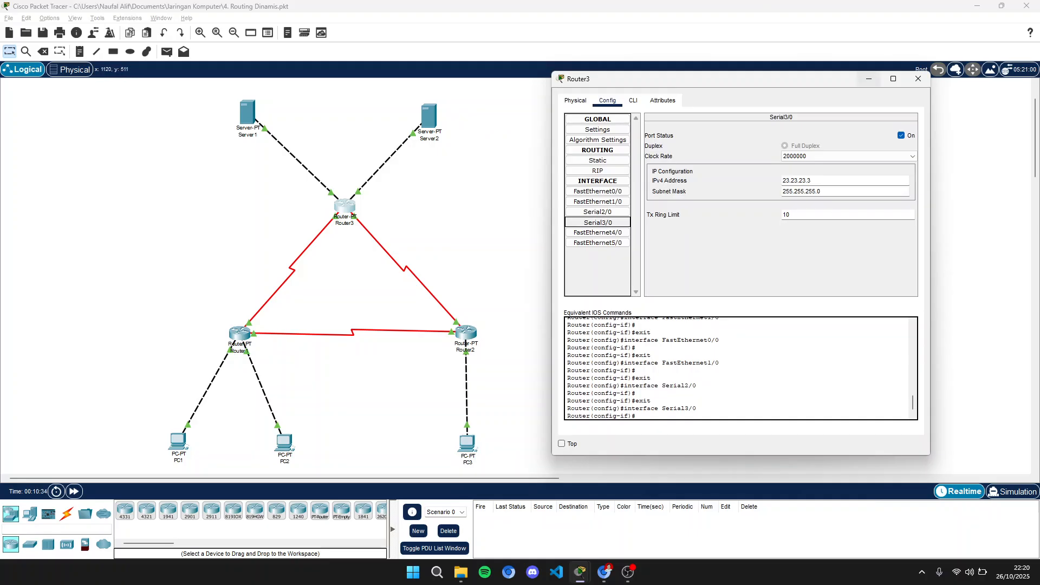
left_click(917, 78)
- Inspect Server1's FastEthernet0 IP address and subnet mask settings
left_click(247, 113)
left_click_drag(487, 116, 606, 69)
left_click(469, 117)
left_click(523, 153)
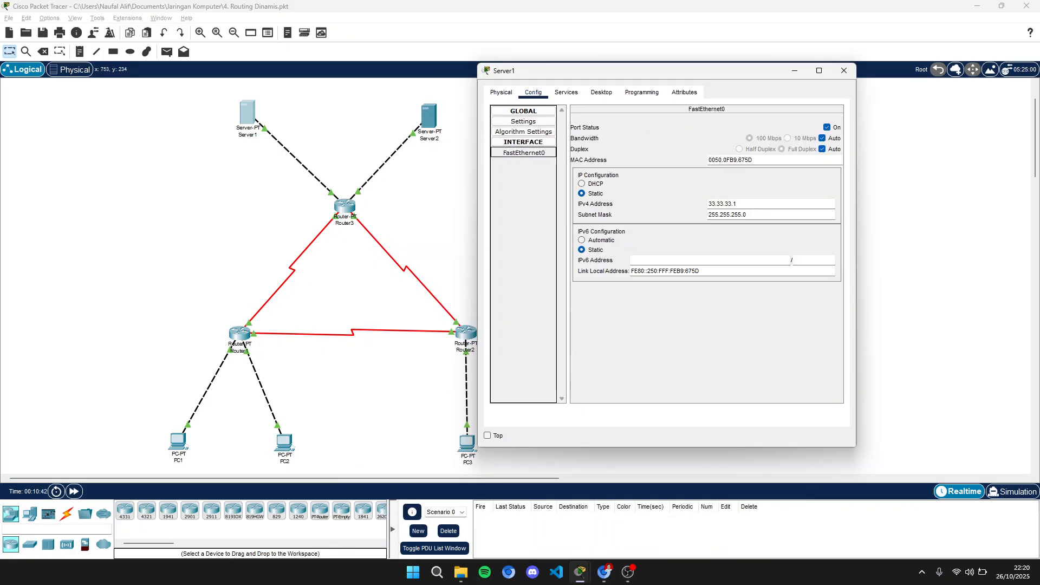
left_click(844, 70)
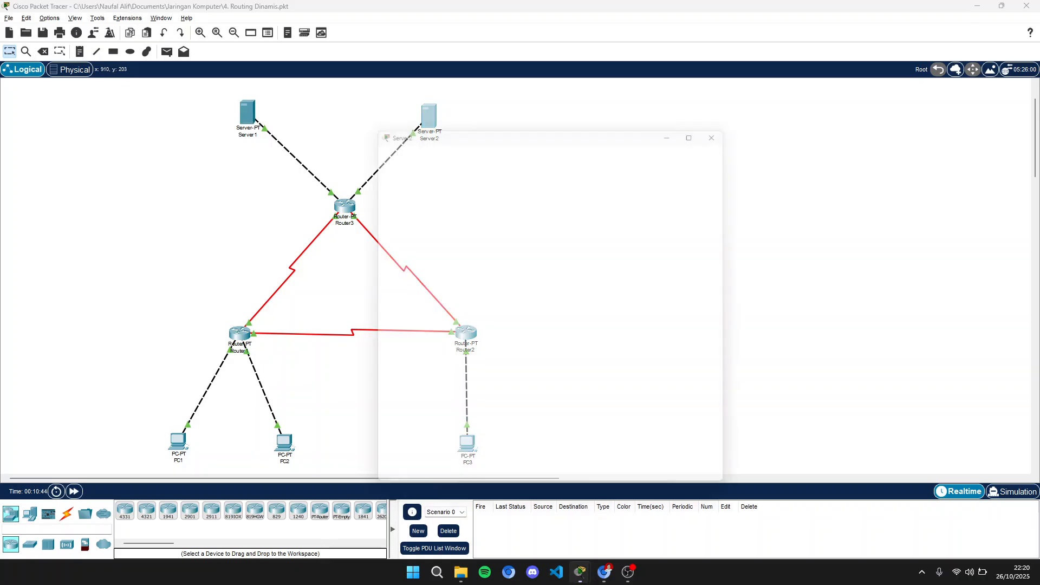
- Inspect Server2's FastEthernet0 IP address and subnet mask settings
left_click(428, 115)
left_click(420, 145)
left_click(410, 205)
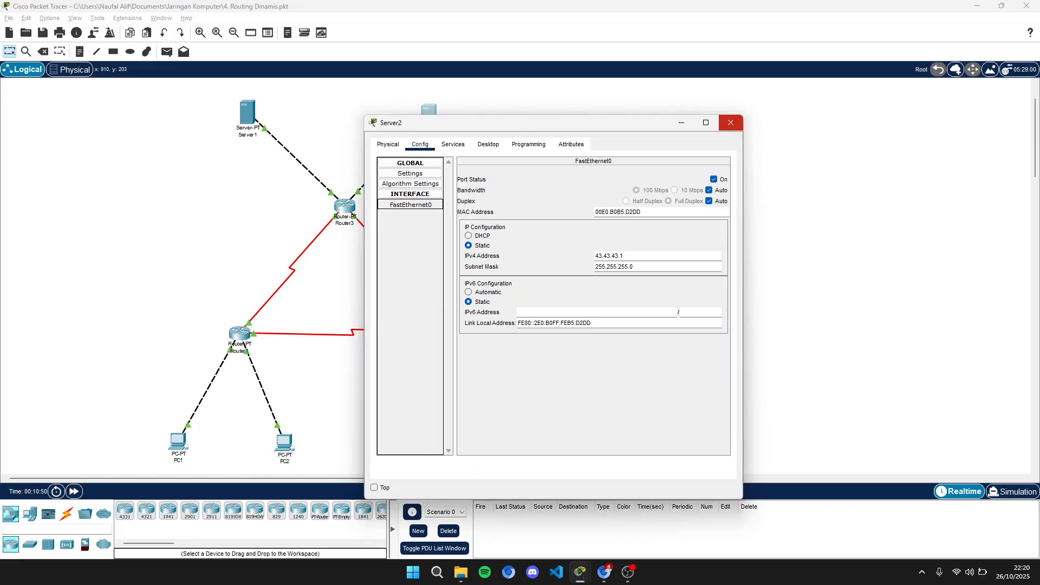
left_click(730, 122)
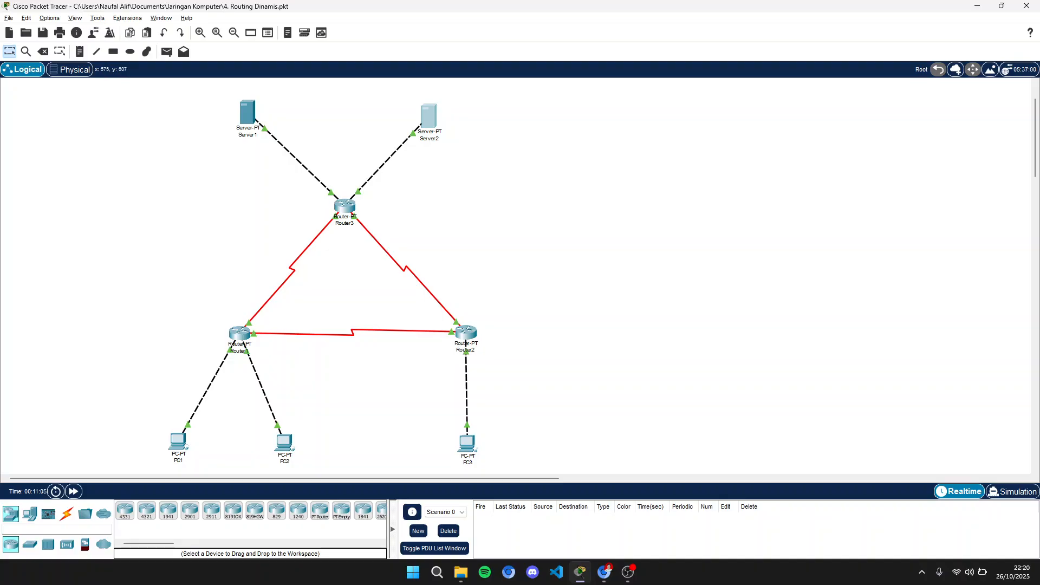
- Review the RIP network addresses configured on Router1
left_click(240, 333)
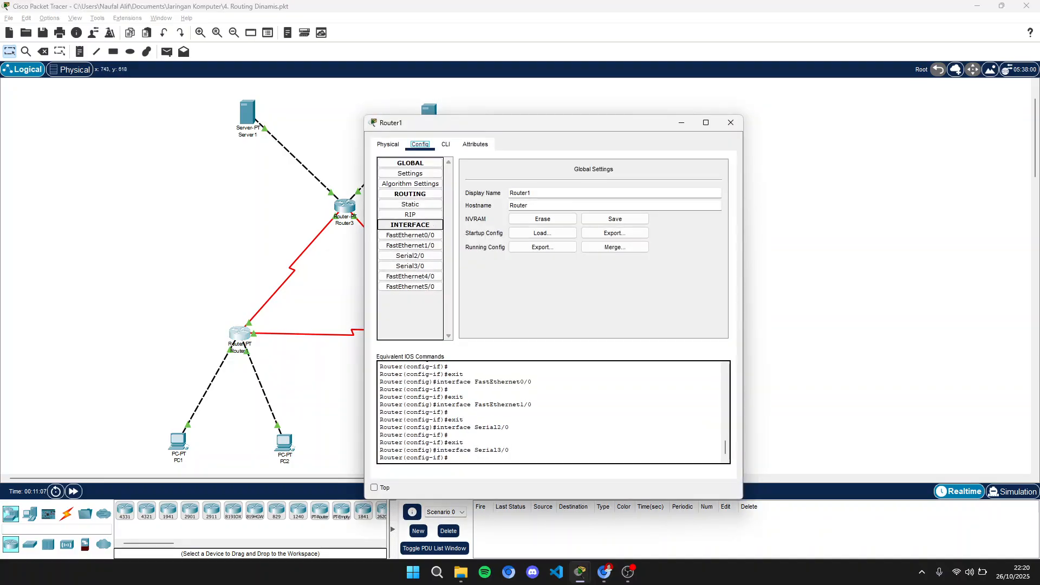
left_click(410, 214)
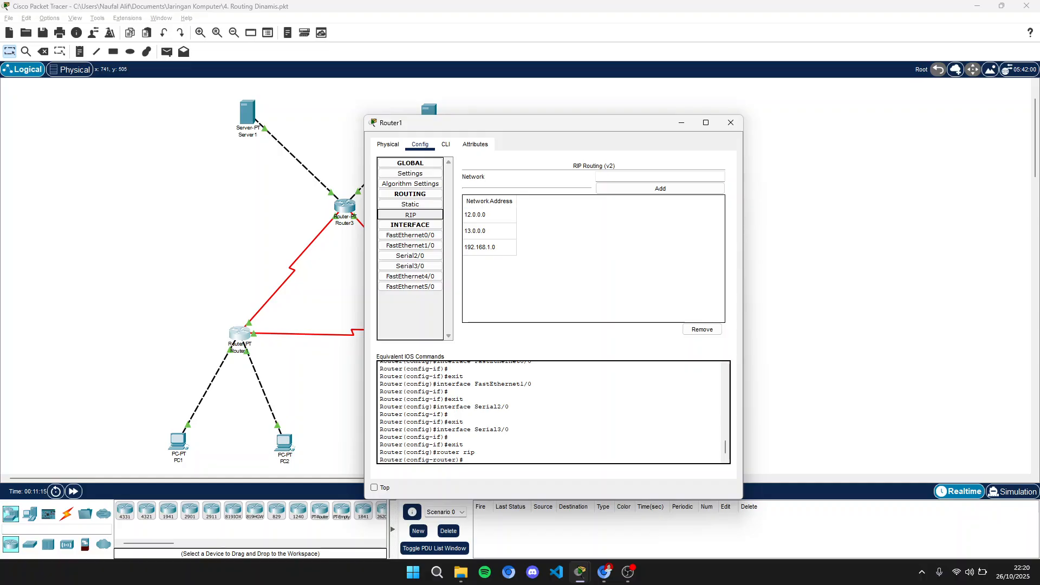
left_click(489, 215)
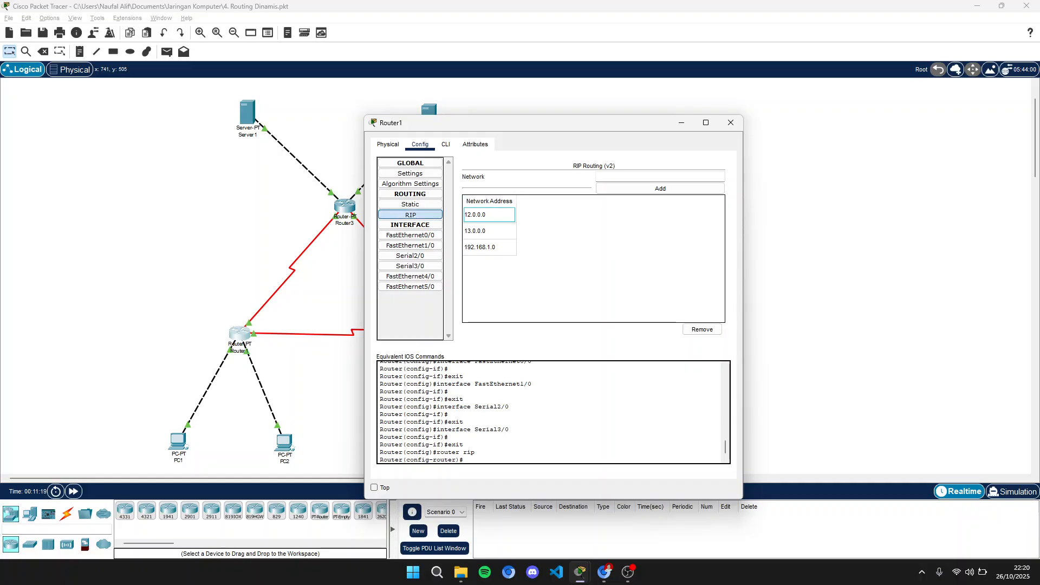
left_click(489, 231)
left_click(489, 248)
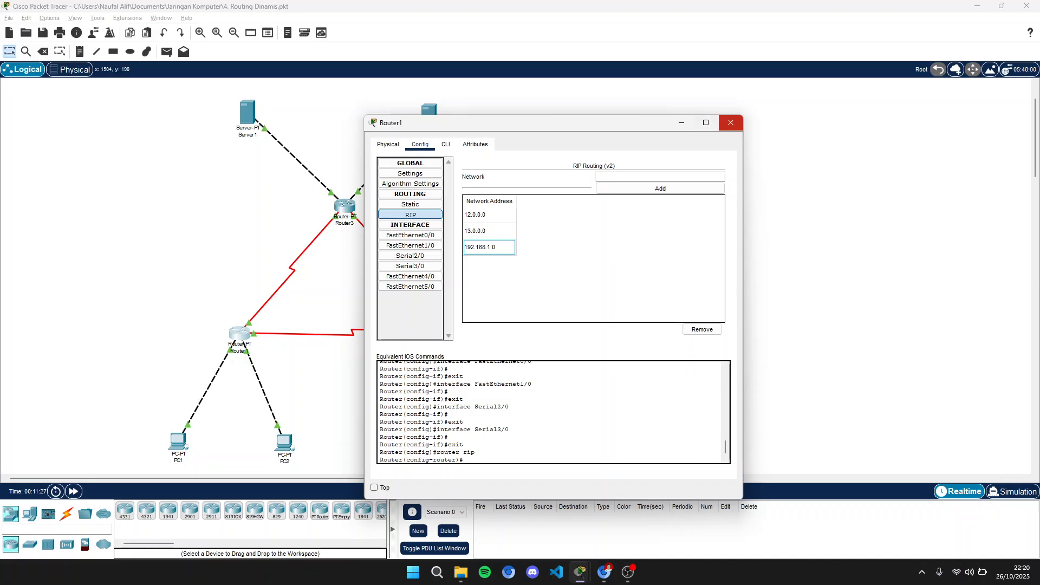
left_click(731, 123)
- Review the RIP network addresses configured on Router2
left_click(467, 332)
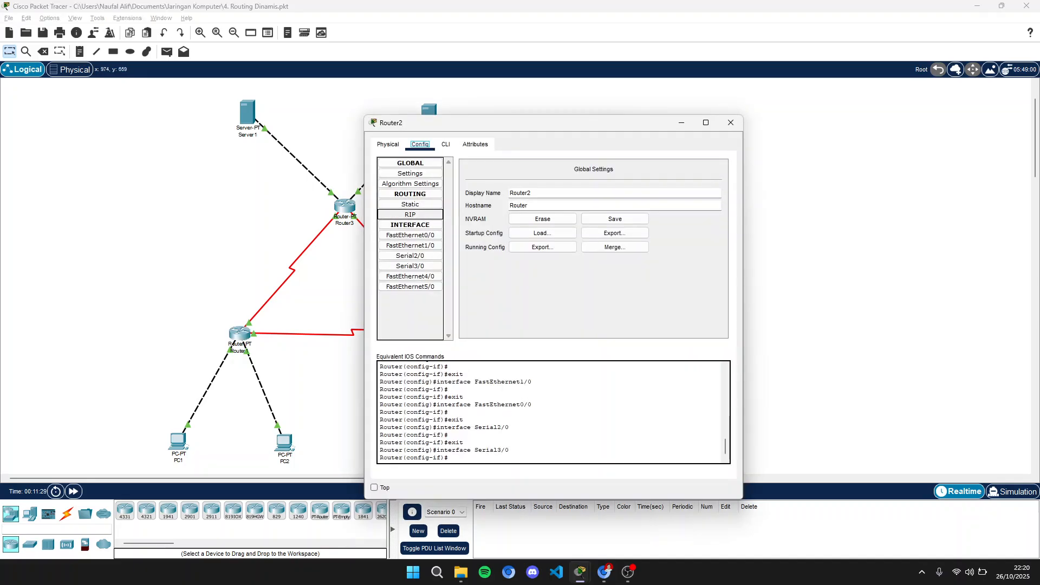
left_click(410, 194)
left_click(410, 194)
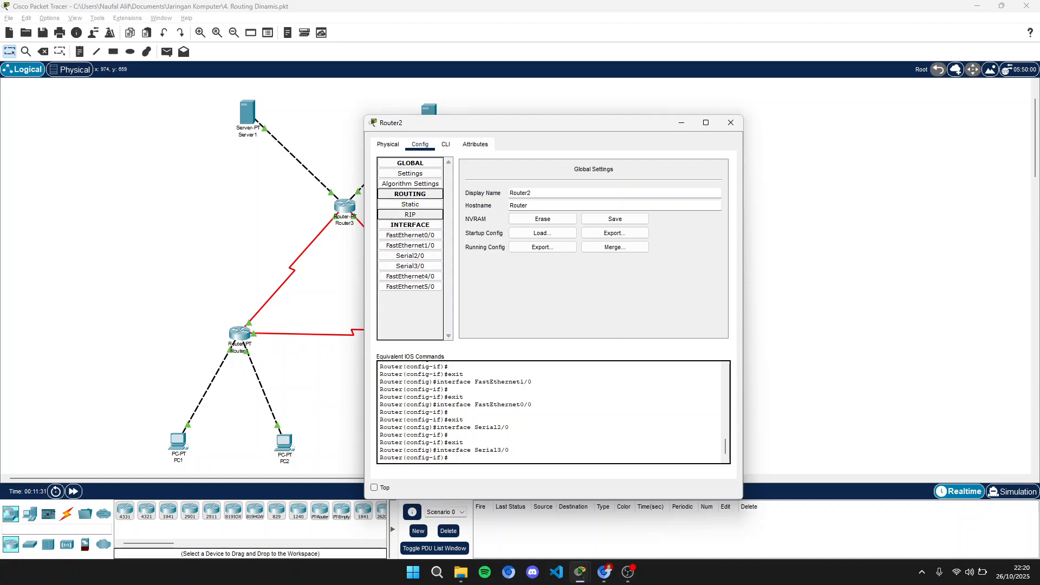
left_click(410, 214)
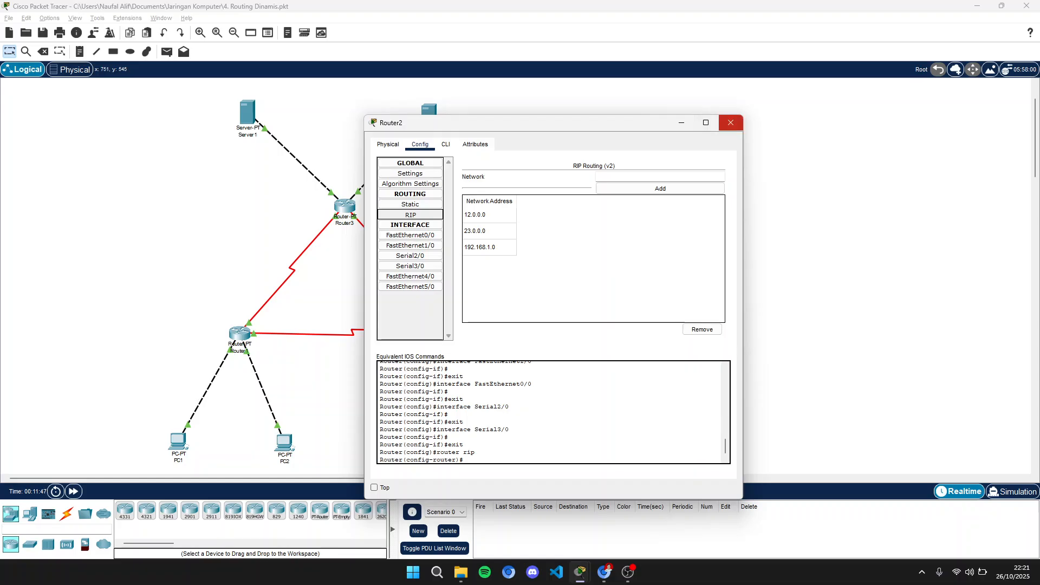
- Review the RIP network addresses configured on Router3
left_click(730, 123)
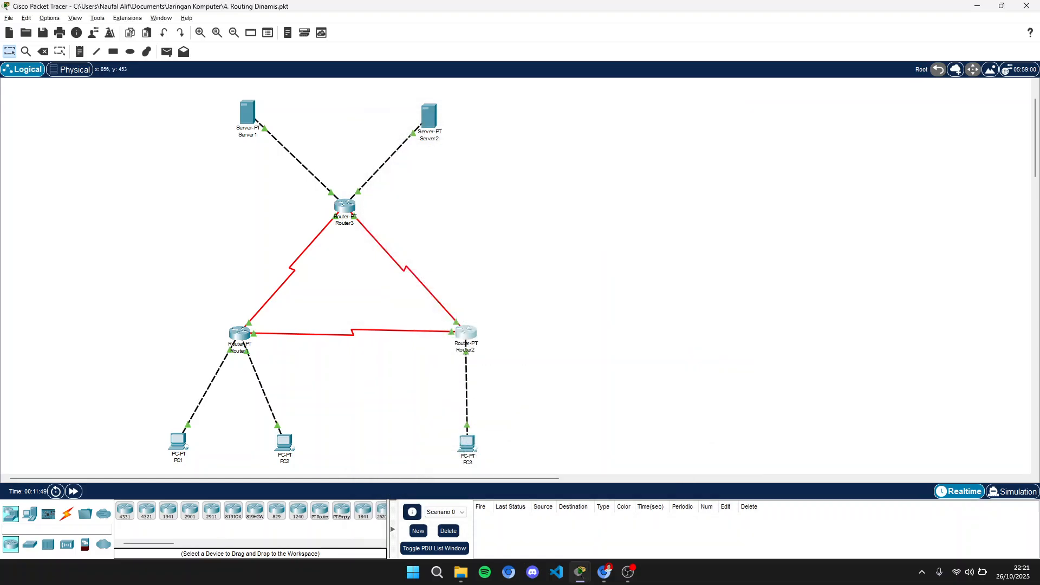
left_click(344, 206)
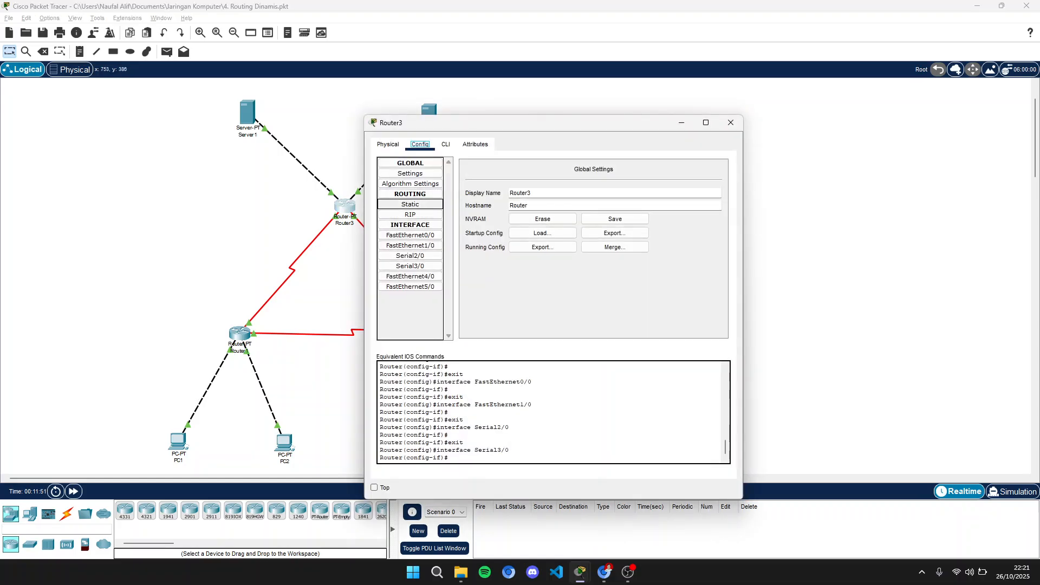
left_click(410, 215)
left_click_drag(487, 122, 591, 87)
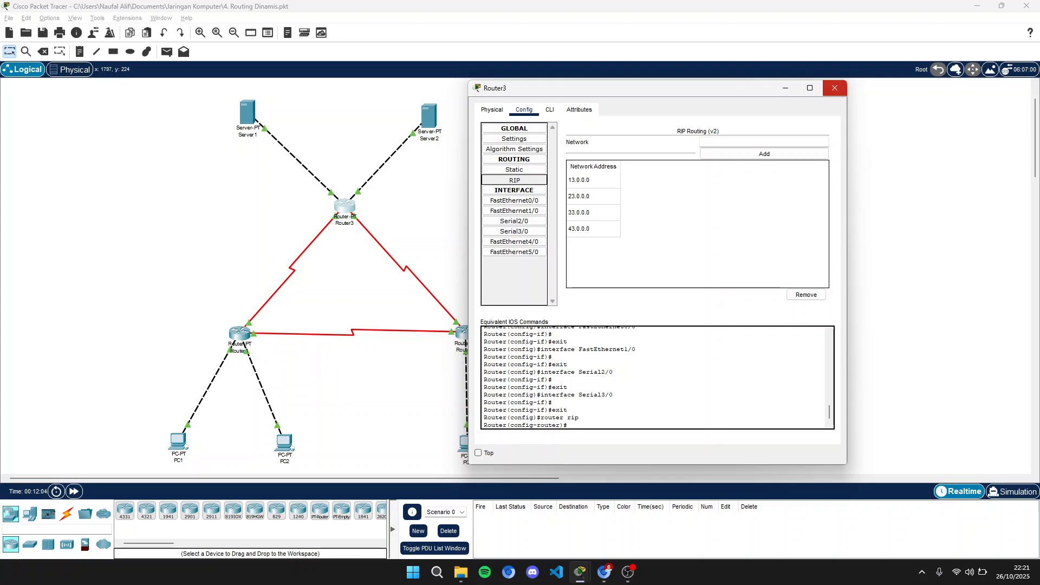
left_click(834, 88)
- Open Router1, Router2 and Router3 side by side and switch each to its command line interface
left_click(239, 334)
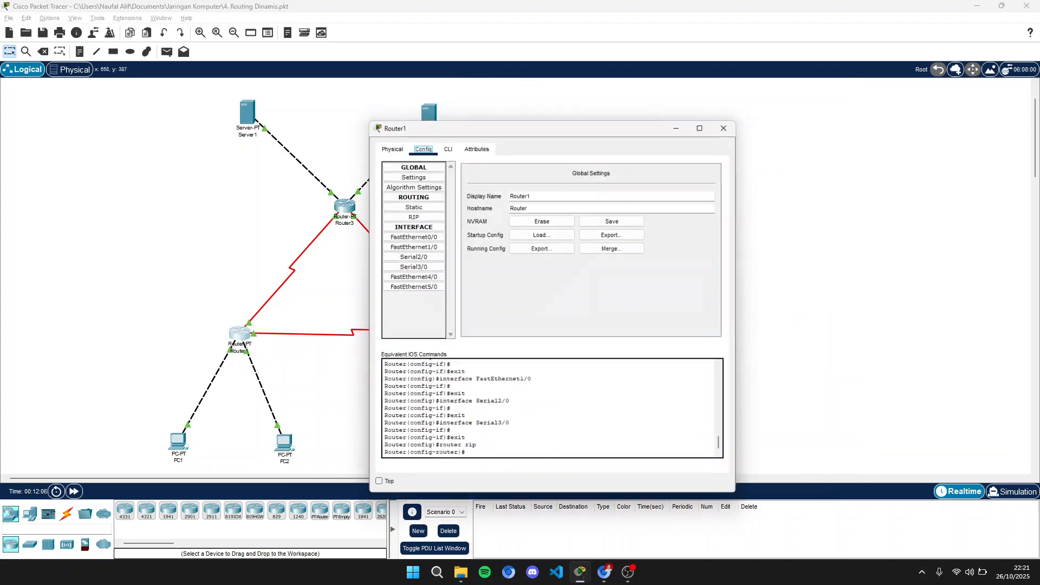
left_click_drag(512, 121, 176, 84)
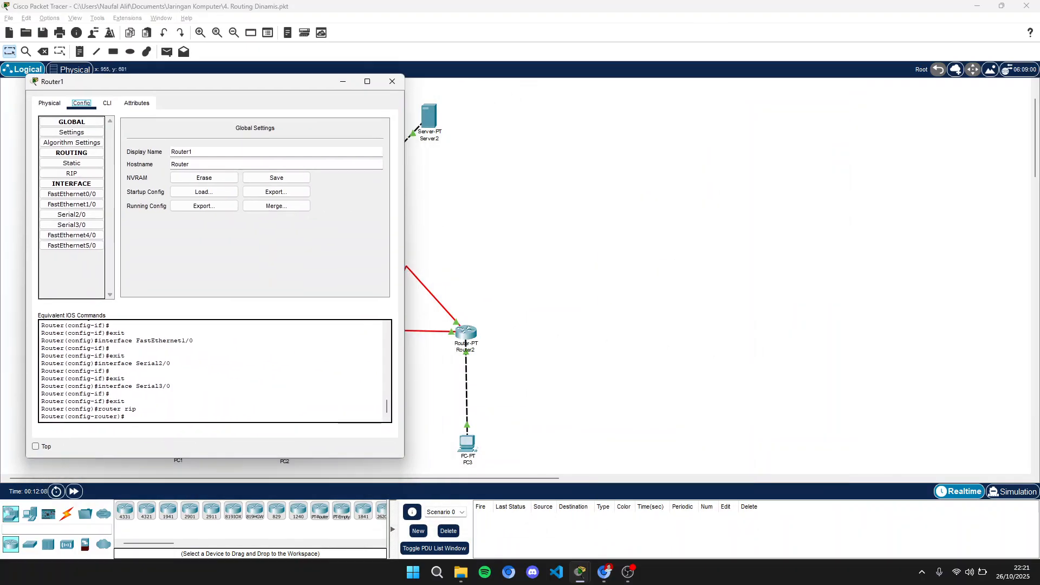
left_click(396, 83)
left_click_drag(466, 332, 460, 330)
left_click(344, 207)
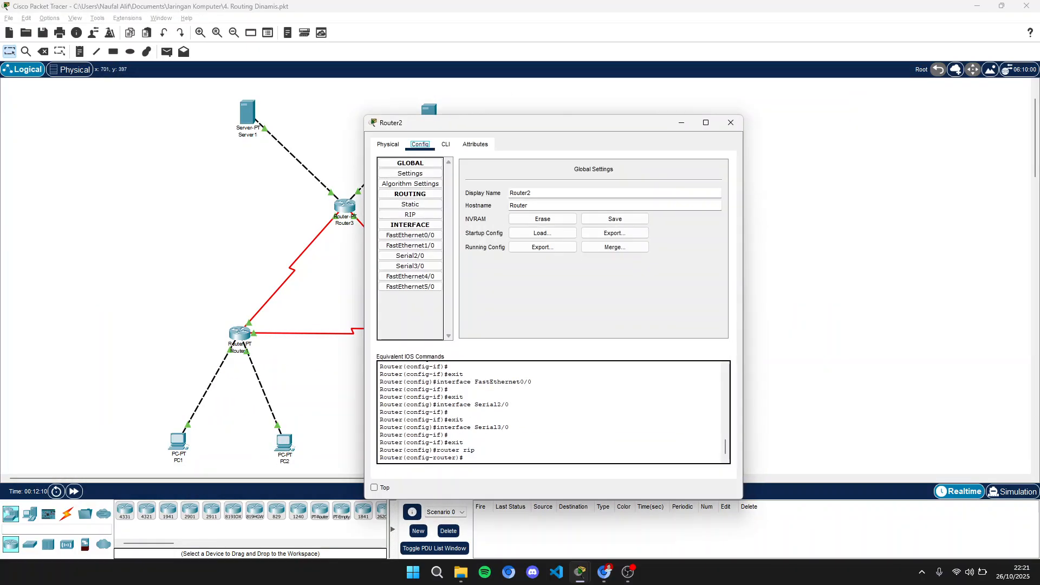
left_click_drag(541, 122, 776, 90)
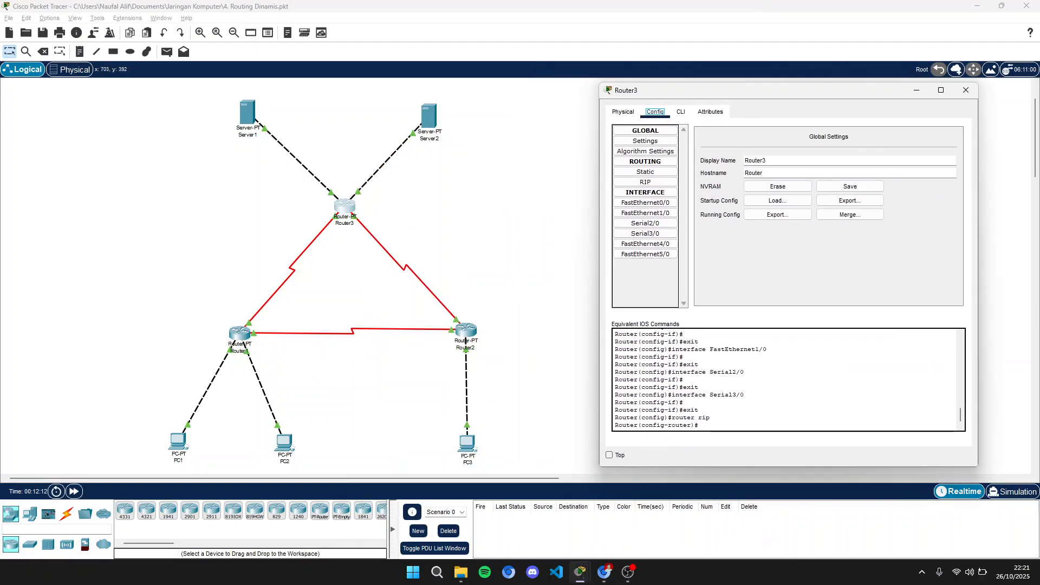
mouse_move(579, 572)
left_click(638, 528)
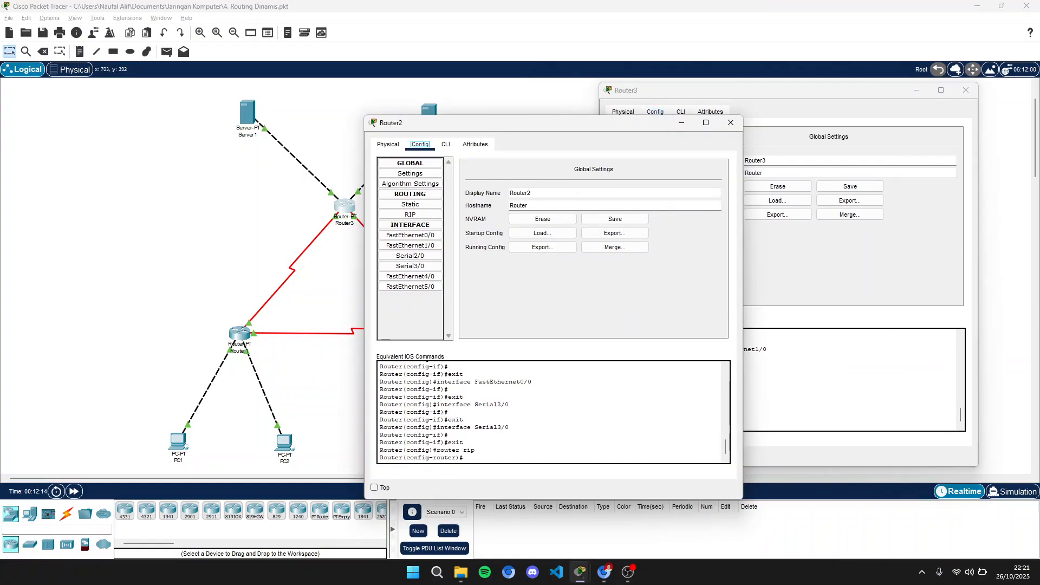
left_click(571, 528)
left_click_drag(542, 123, 561, 81)
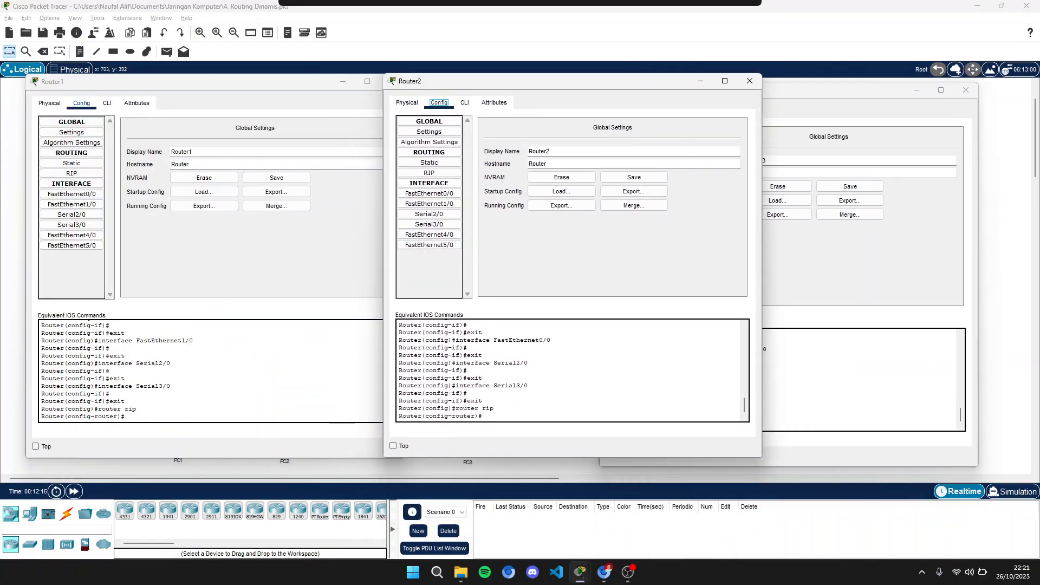
left_click_drag(820, 91, 866, 80)
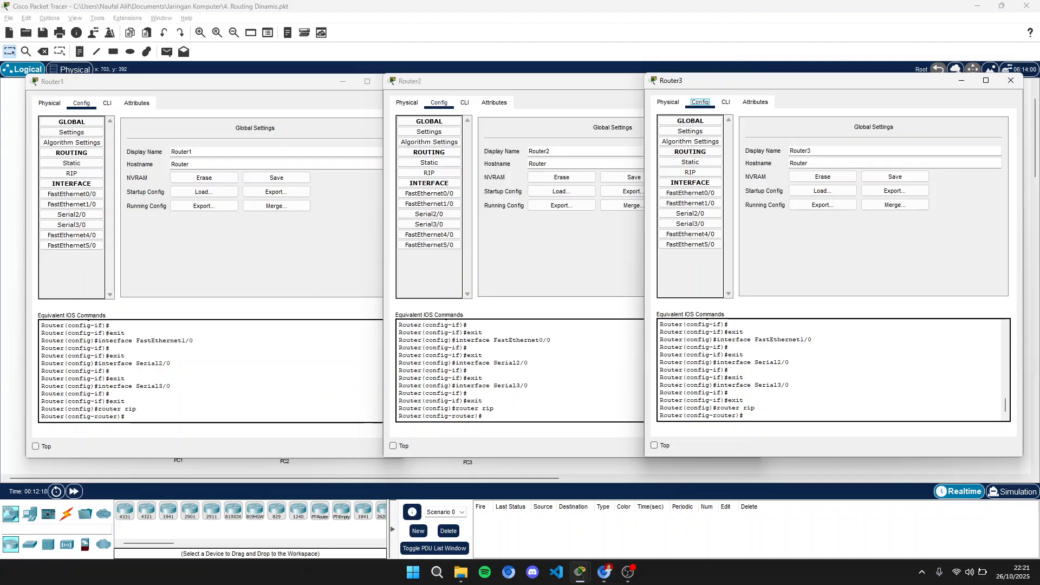
left_click(107, 103)
left_click(464, 102)
left_click(464, 102)
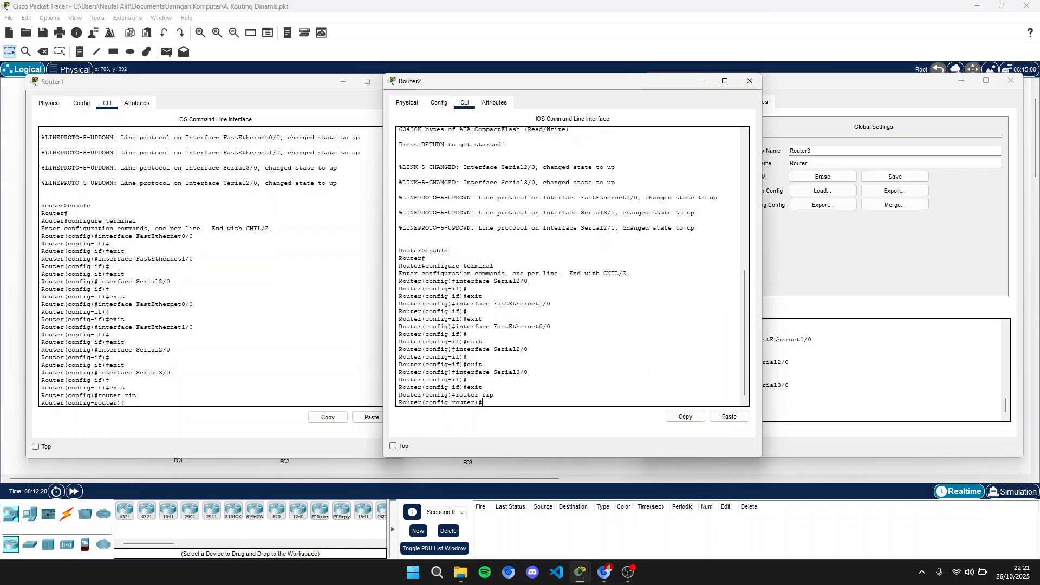
left_click(725, 101)
left_click(725, 102)
- In Router1's RIP router mode, enter no auto-summary and version 2
left_click(126, 402)
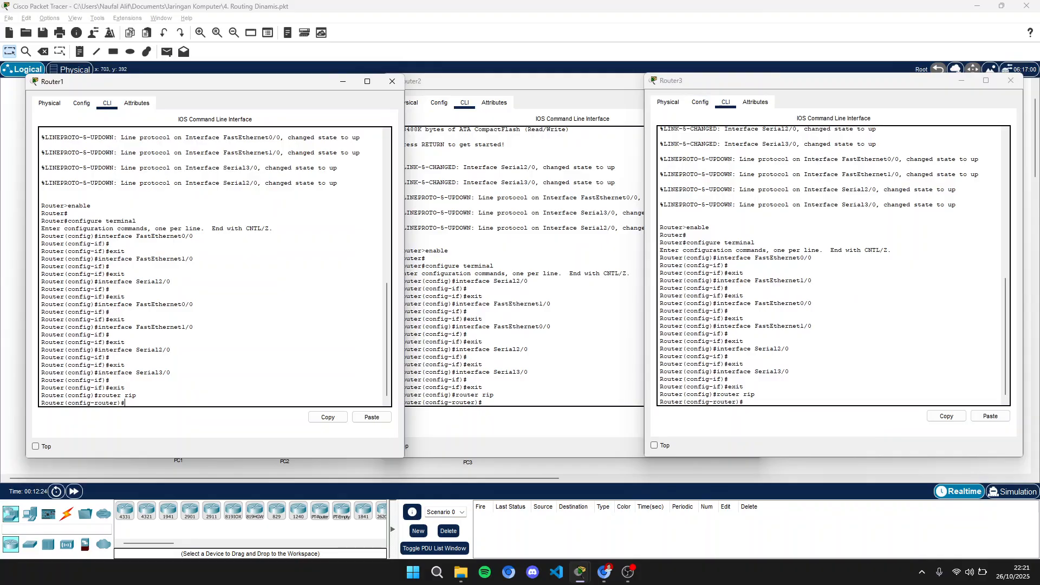
type("no auto-summary")
key("Return")
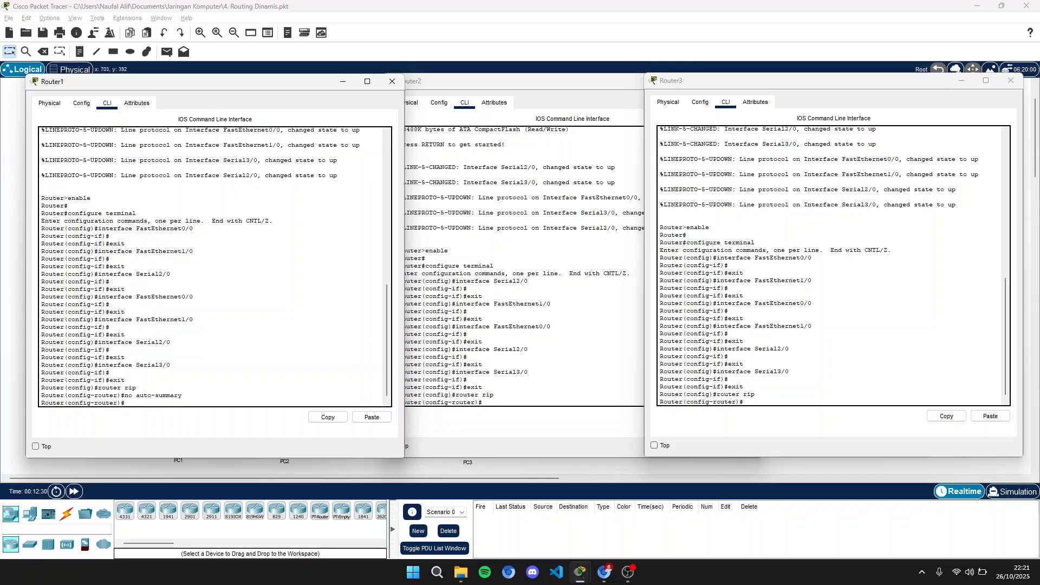
type("version 2")
key("Return")
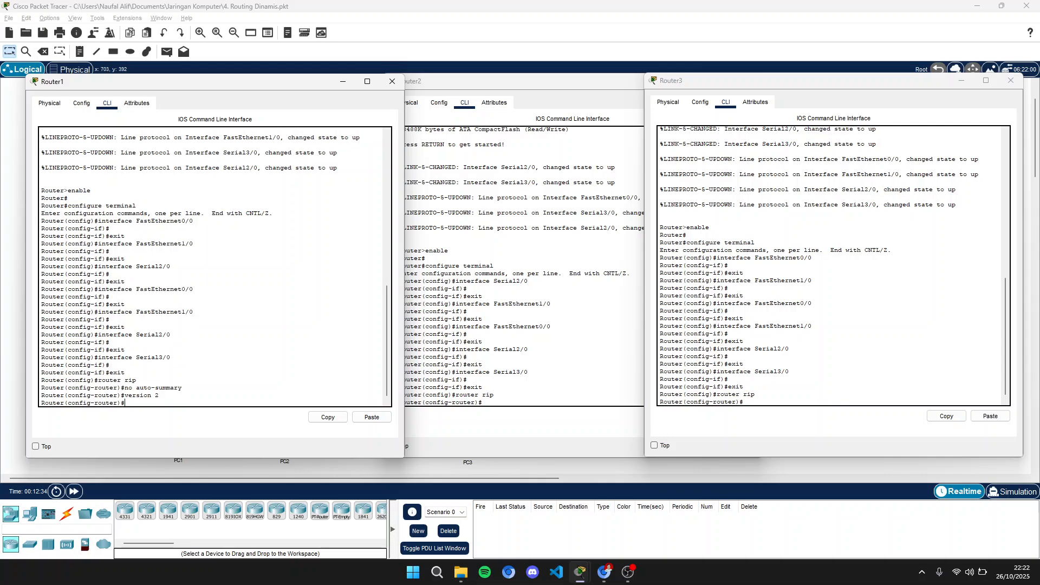
- In Router2's RIP router mode, enter no auto-summary and version 2
left_click(482, 402)
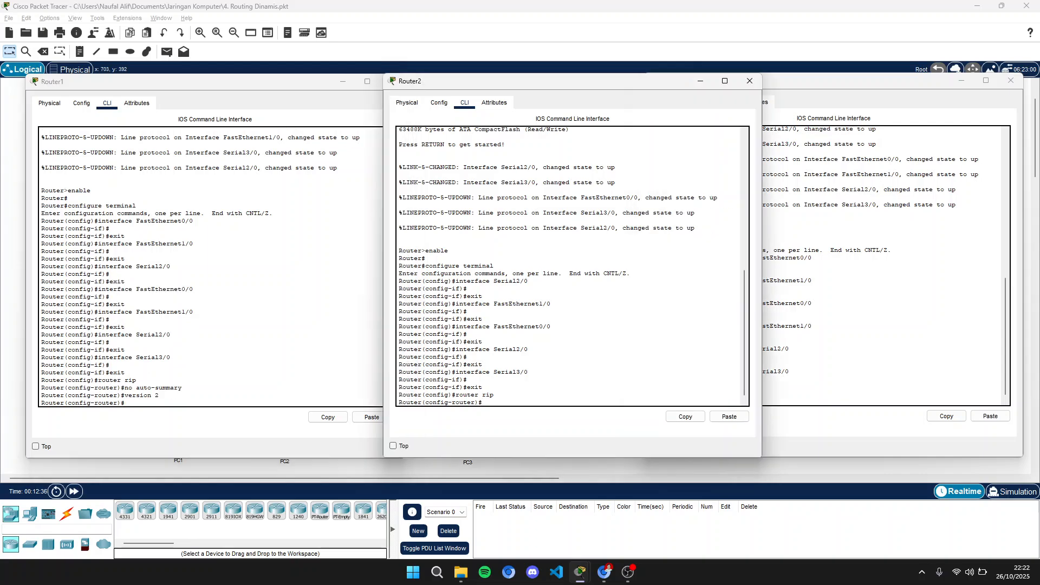
type("no aut")
key("BackSpace")
type("o-summary")
key("Return")
type("version 2")
key("Return")
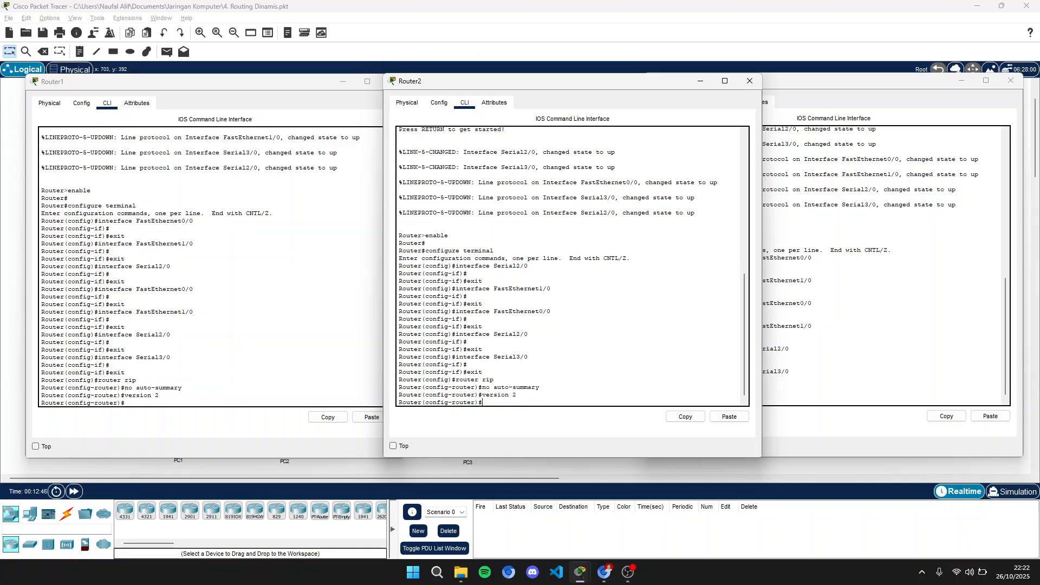
- In Router3's RIP router mode, enter no auto-summary and version 2
left_click(828, 379)
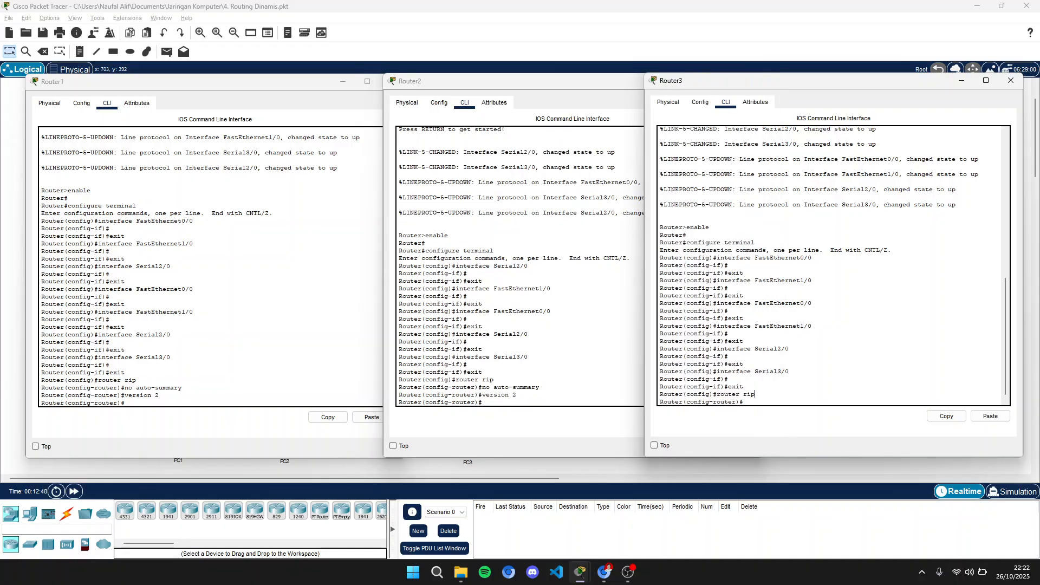
type("no auto-summary")
key("Return")
type("version ")
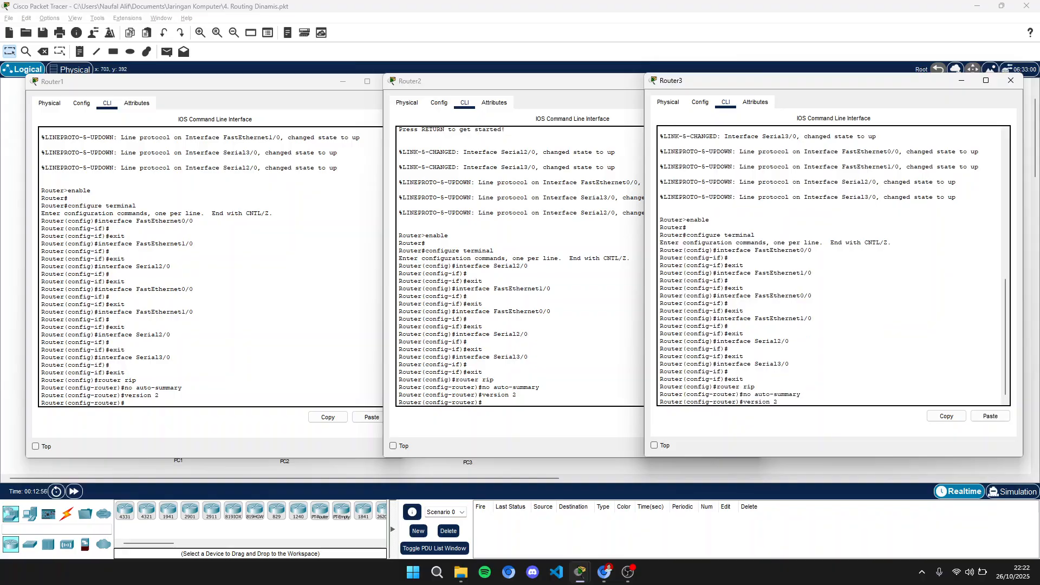
type("2")
key("Return")
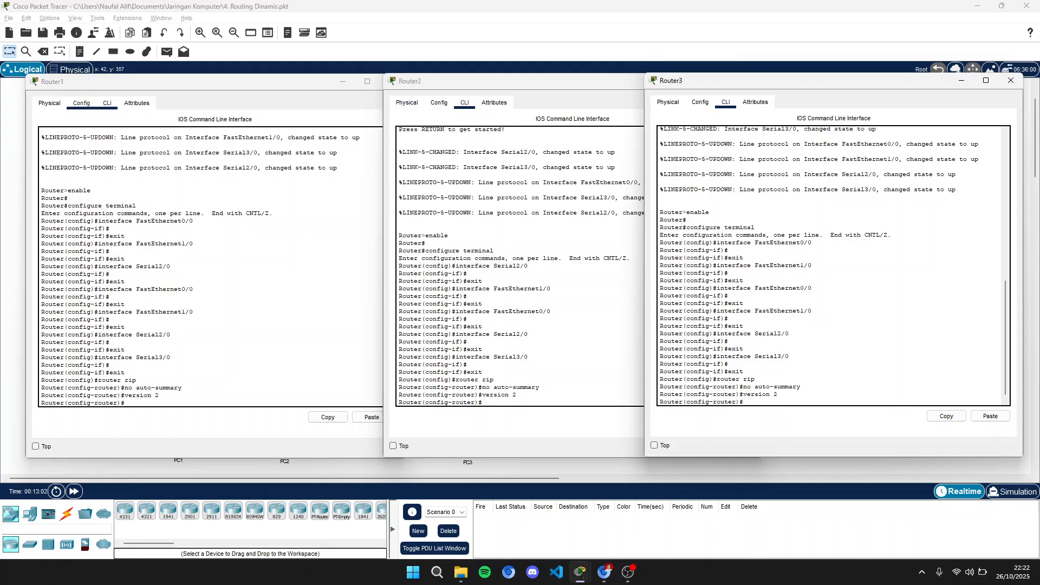
- Save the running configuration to NVRAM on Router1, Router2 and Router3
left_click(81, 103)
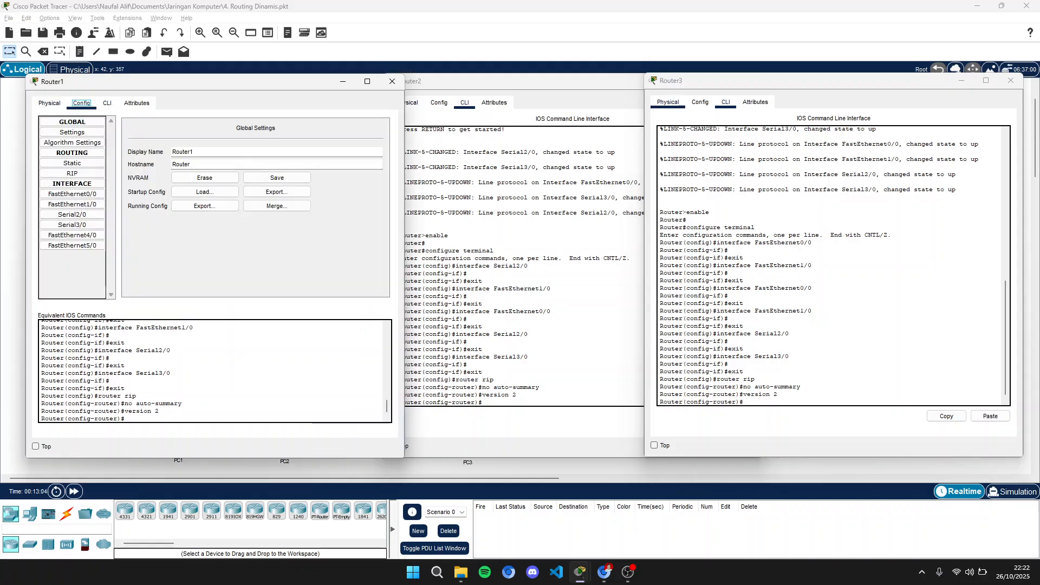
left_click(700, 102)
left_click(439, 102)
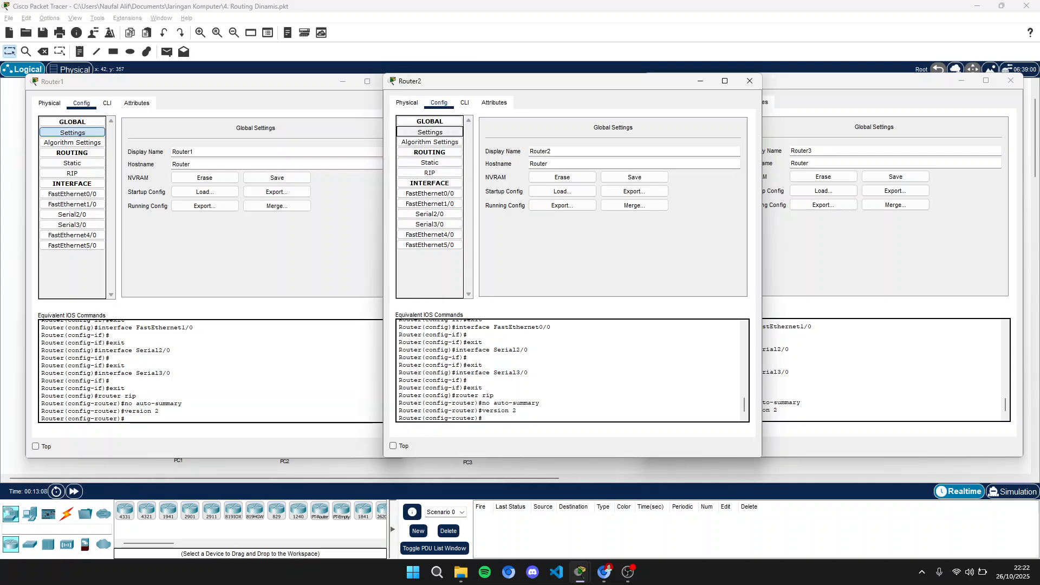
left_click(801, 127)
left_click(690, 162)
left_click(690, 131)
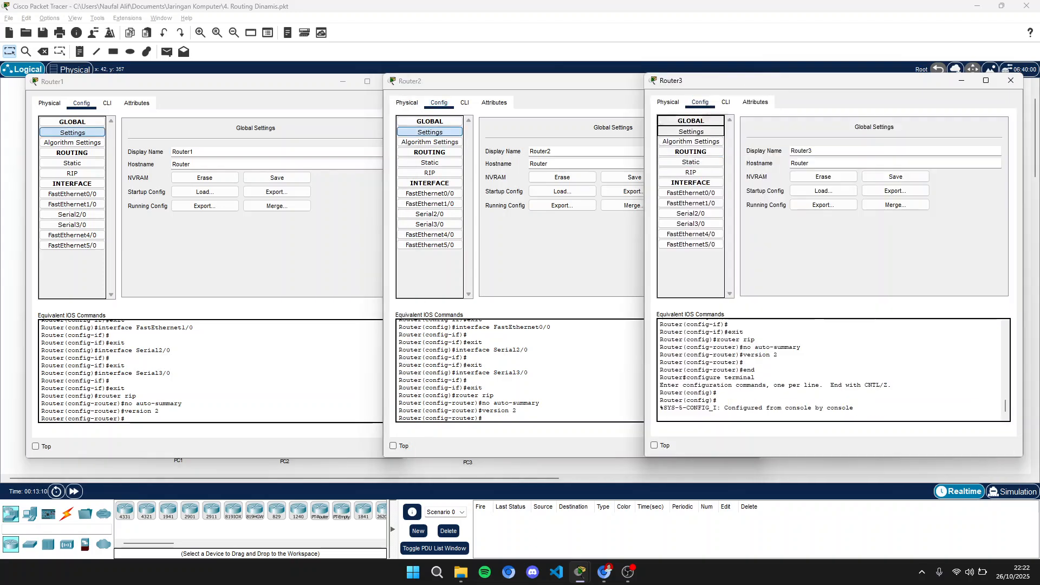
left_click_drag(802, 81, 817, 81)
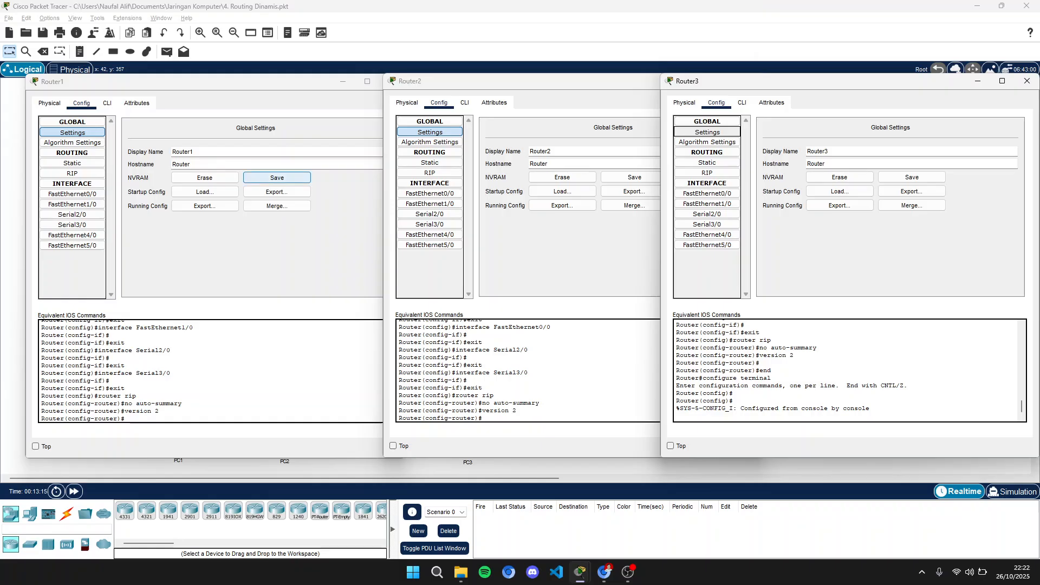
left_click(277, 178)
left_click(634, 177)
left_click(911, 177)
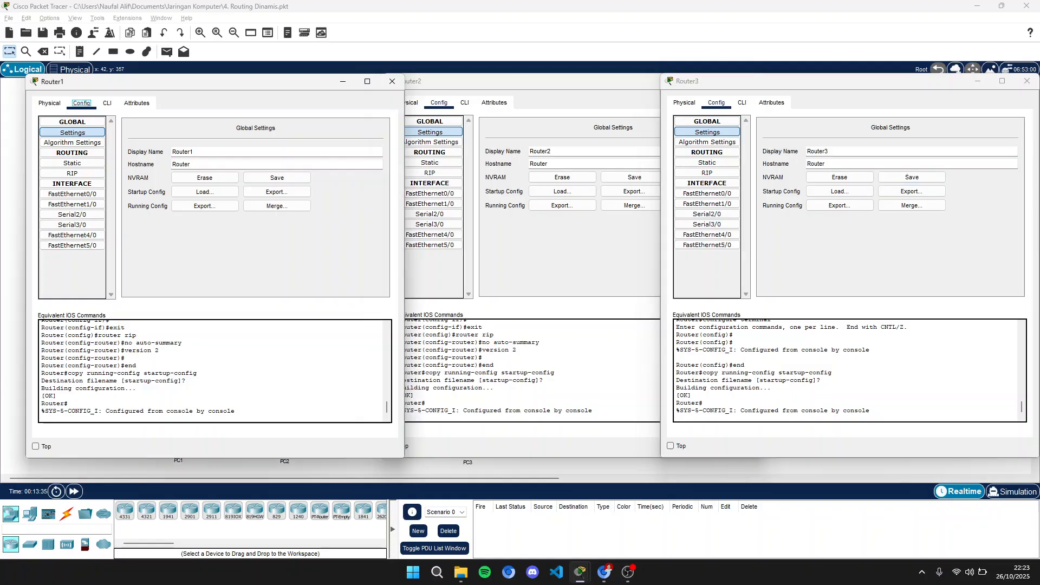
left_click(276, 177)
left_click(635, 177)
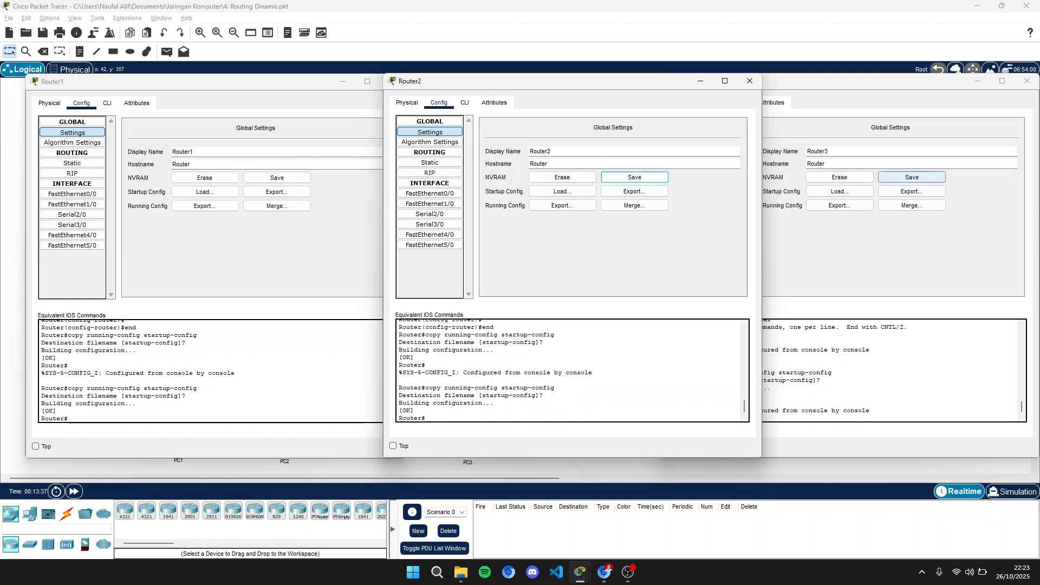
left_click(912, 177)
- Close the router windows and power-cycle all devices, confirming the network reset
left_click(374, 81)
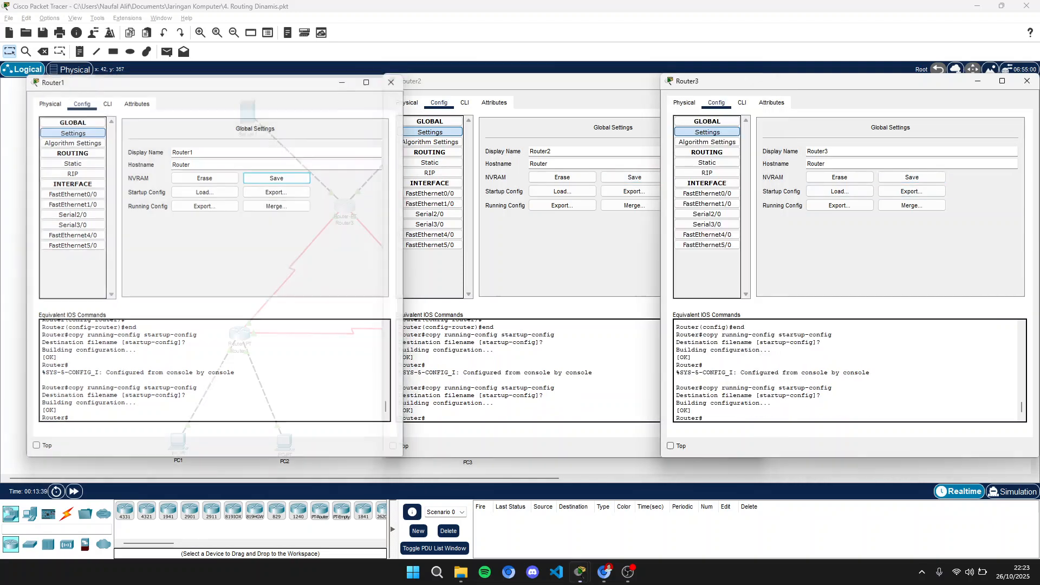
left_click(392, 81)
left_click(749, 81)
left_click(1026, 82)
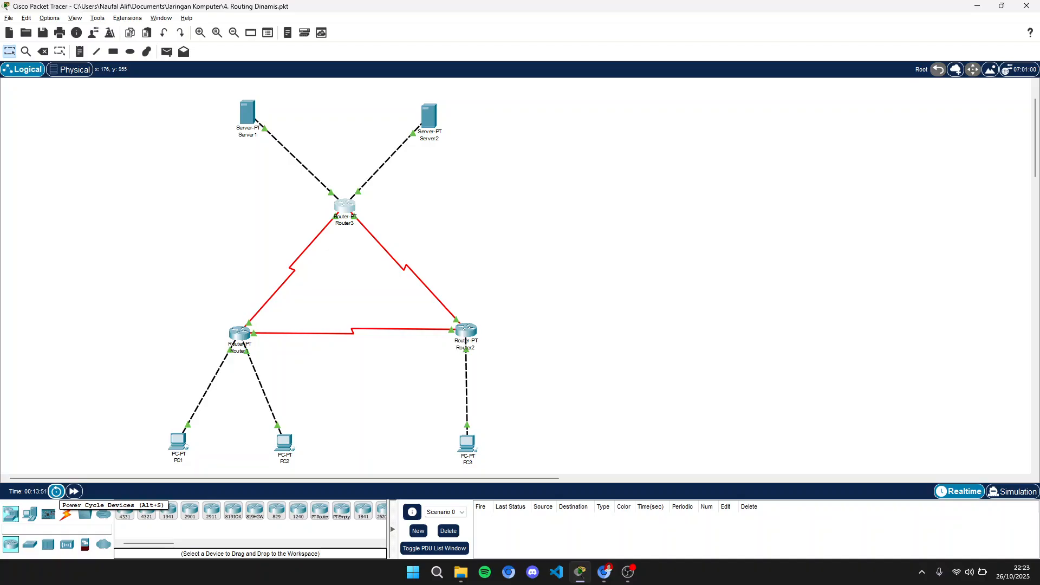
left_click(56, 492)
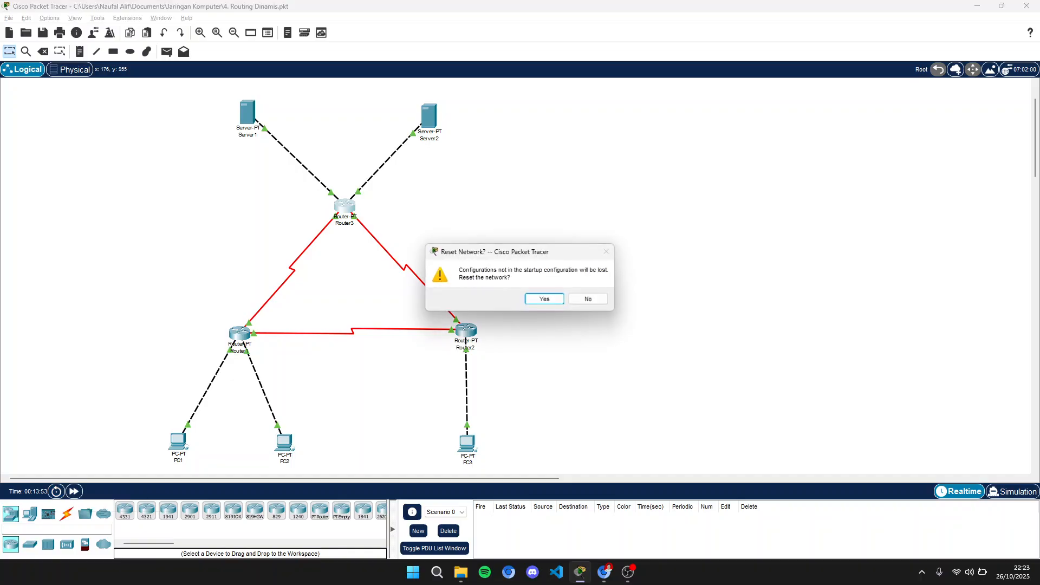
mouse_move(520, 252)
left_mouse_down()
mouse_move(476, 235)
mouse_move(515, 240)
mouse_move(503, 254)
left_mouse_up()
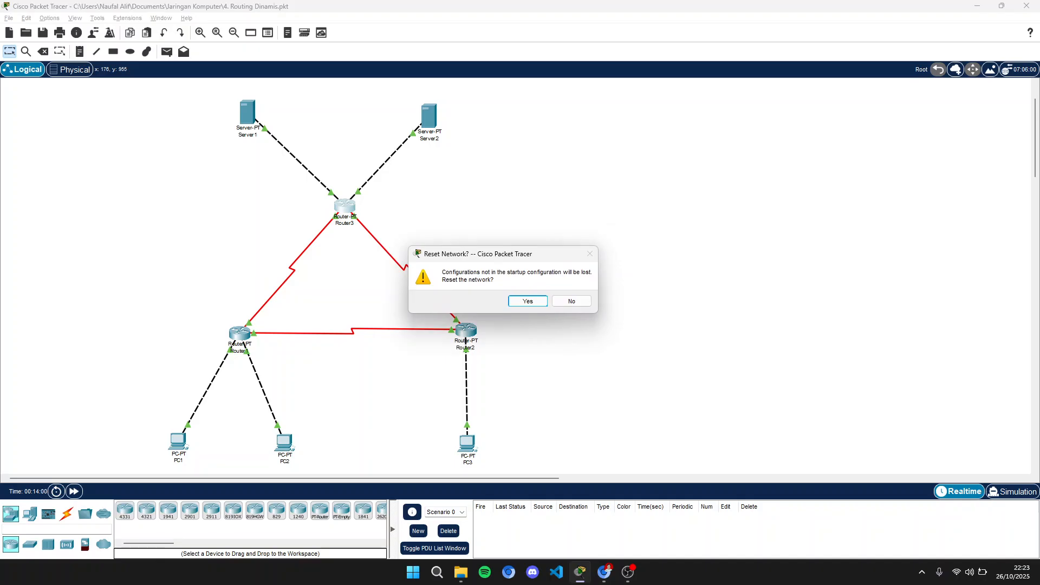
left_click(527, 301)
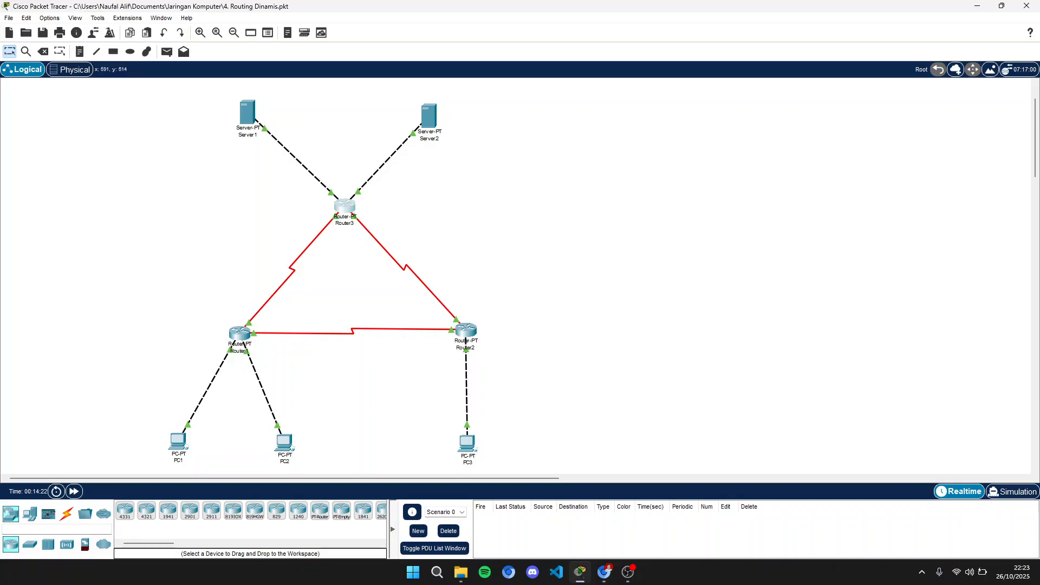
- Open Router1, Router2 and Router3 side by side in their CLI views and bring each to the Router> prompt
left_click(241, 335)
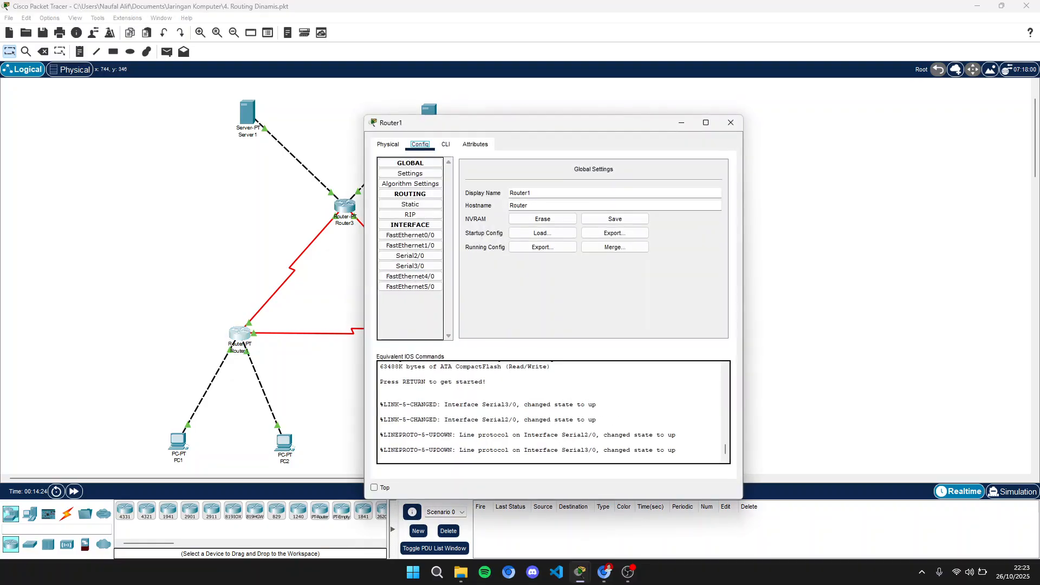
left_click_drag(606, 122, 338, 78)
left_click(464, 78)
left_click(253, 333)
left_click(460, 331)
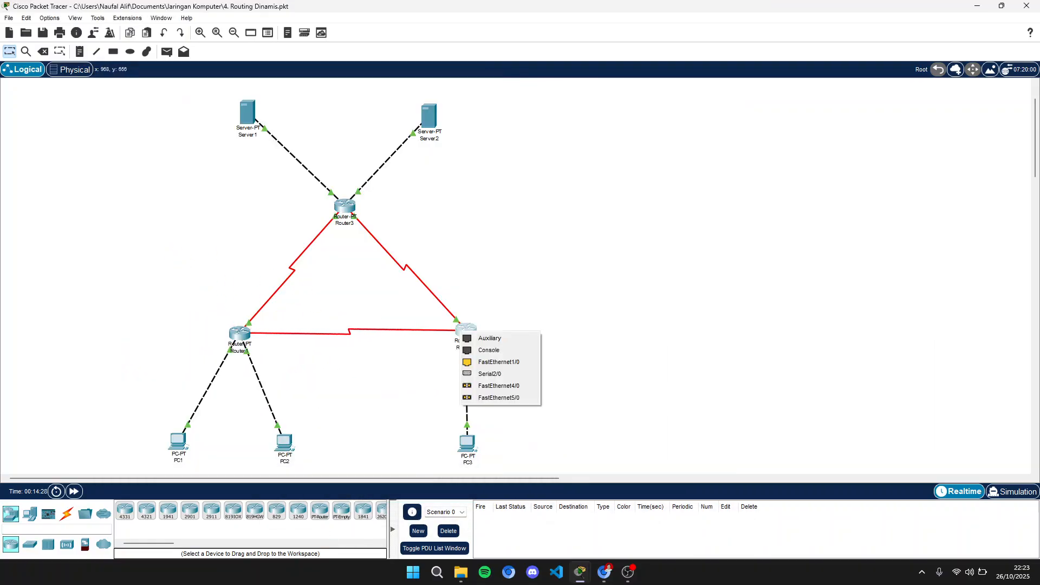
left_click(490, 373)
left_click(466, 330)
left_click(730, 122)
left_click(345, 206)
left_click_drag(487, 122, 762, 99)
key("alt+Tab")
key("alt+Tab")
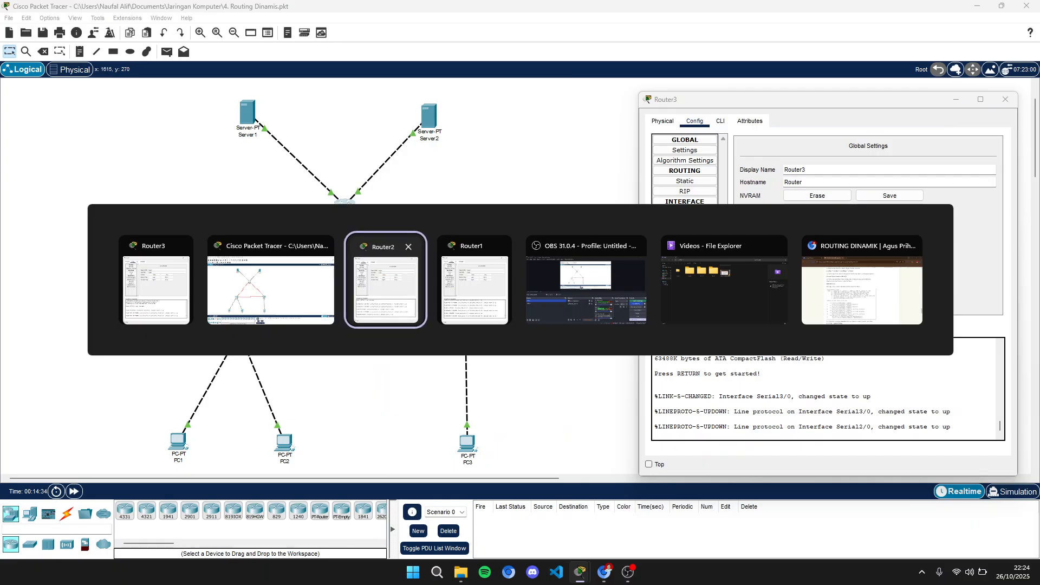
key("alt+Tab")
left_click(472, 282)
left_click_drag(358, 79, 271, 87)
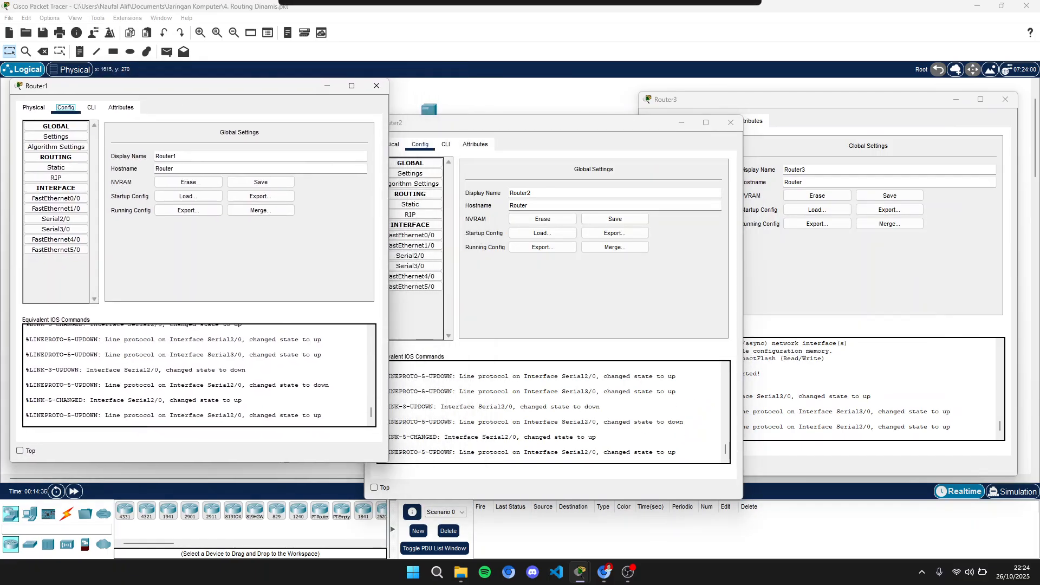
left_click_drag(530, 123, 548, 85)
left_click_drag(845, 99, 864, 181)
left_click_drag(313, 79, 308, 173)
left_click_drag(466, 85, 401, 12)
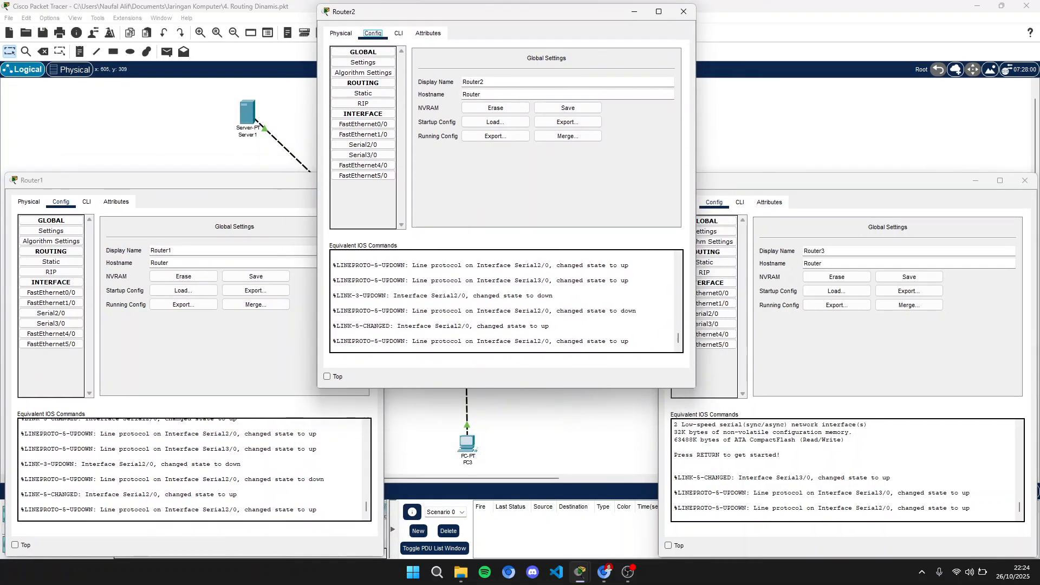
left_click(86, 201)
left_click(399, 33)
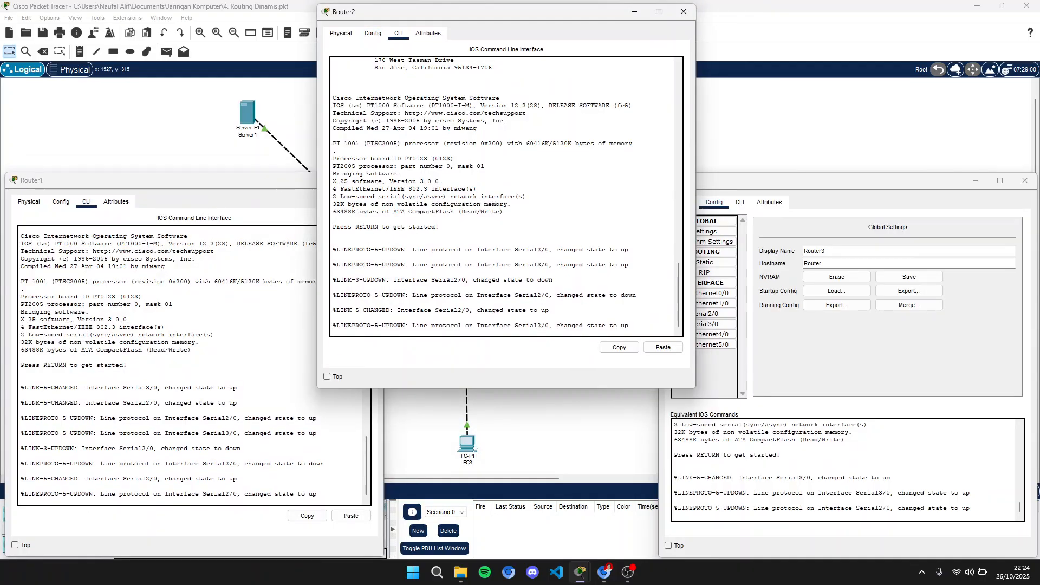
left_click(740, 202)
left_click(243, 471)
scroll(244, 471, "down", 1)
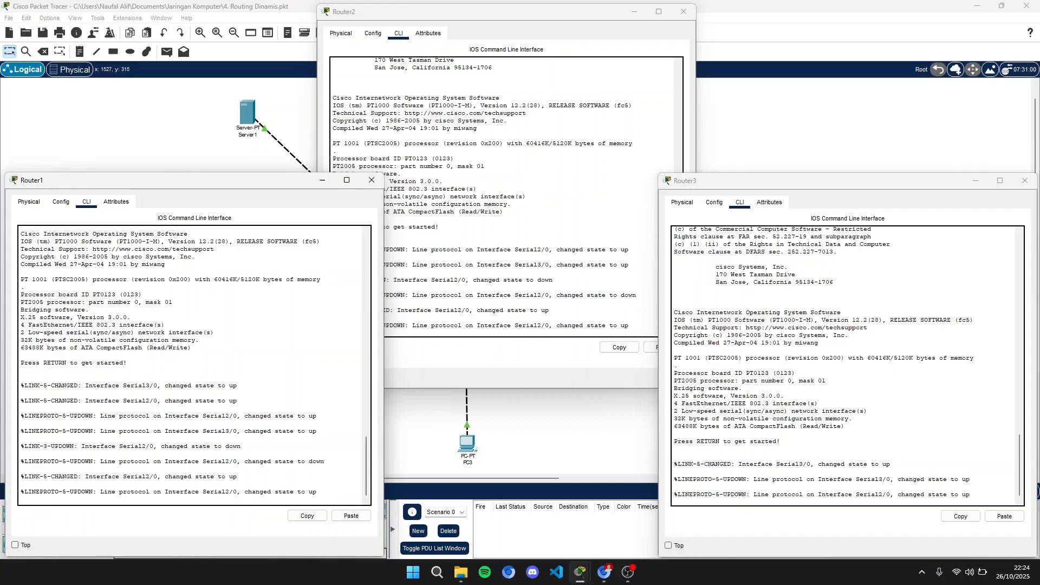
key("Return")
left_click(509, 303)
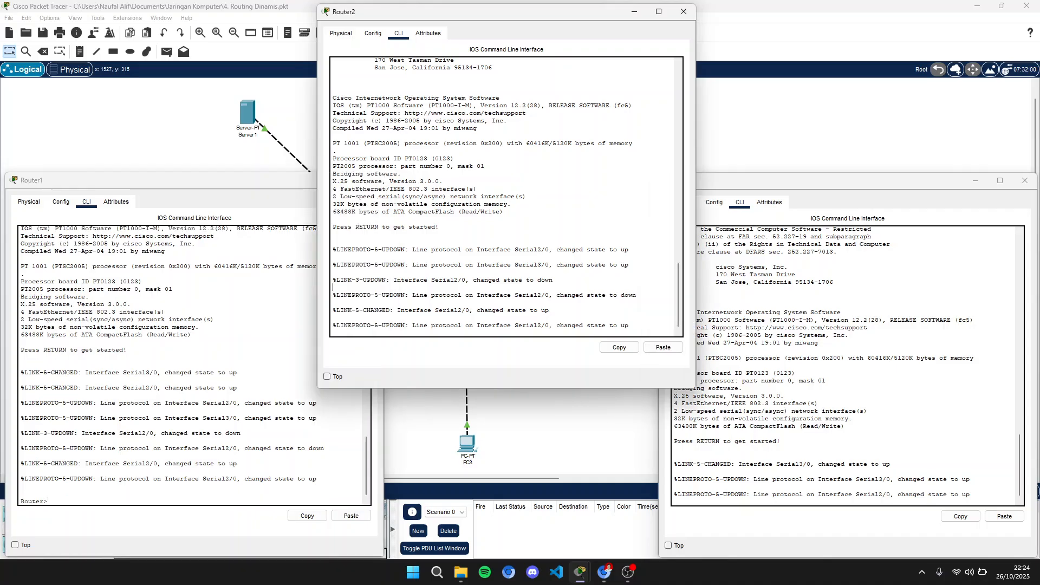
key("Return")
left_click(812, 433)
key("Return")
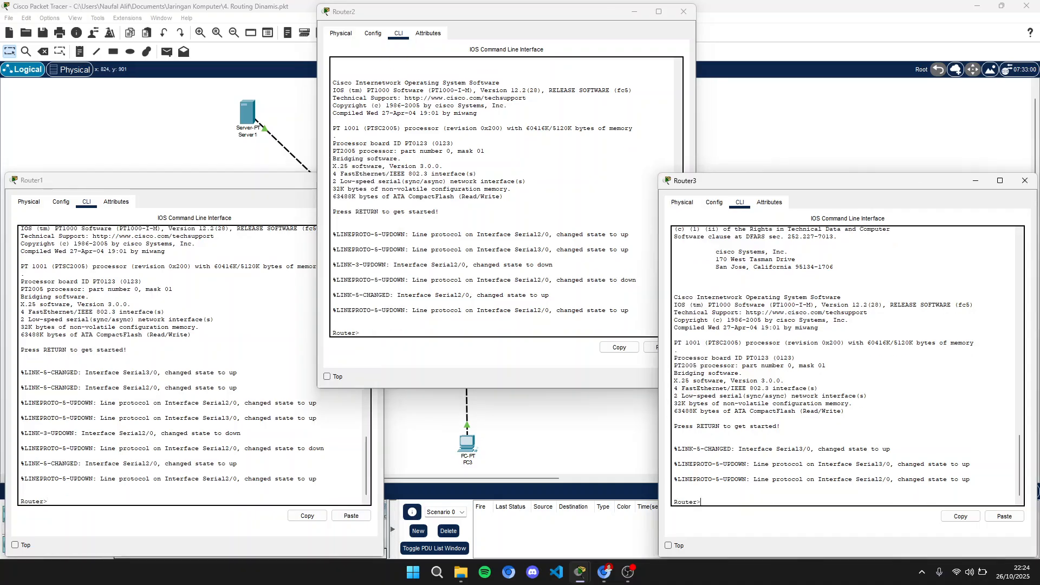
- Run show ip route on Router1, Router2 and Router3 to check the RIP routes, then close the router windows
left_click(22, 455)
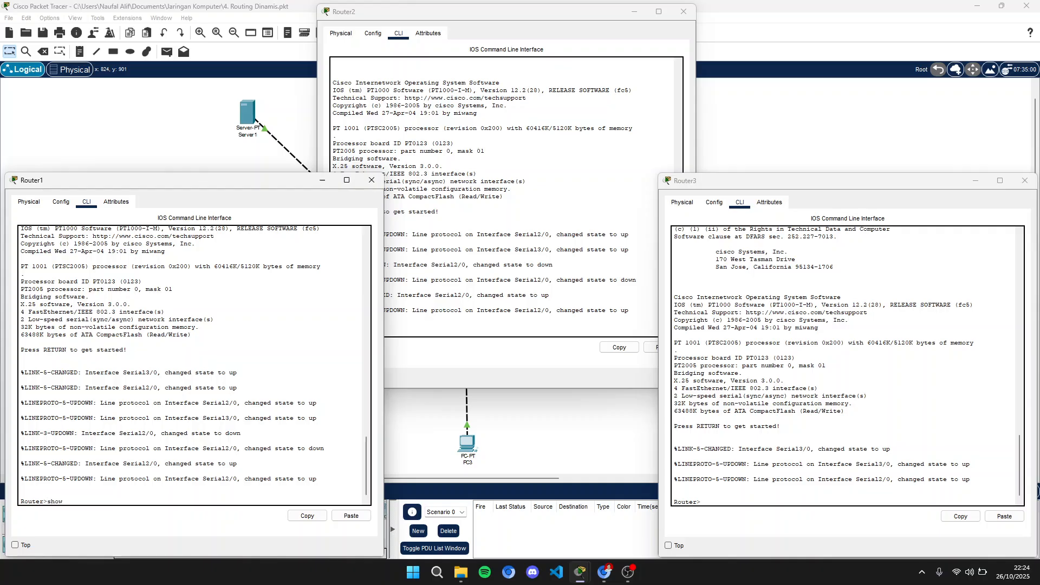
type("show ip route")
left_click(504, 325)
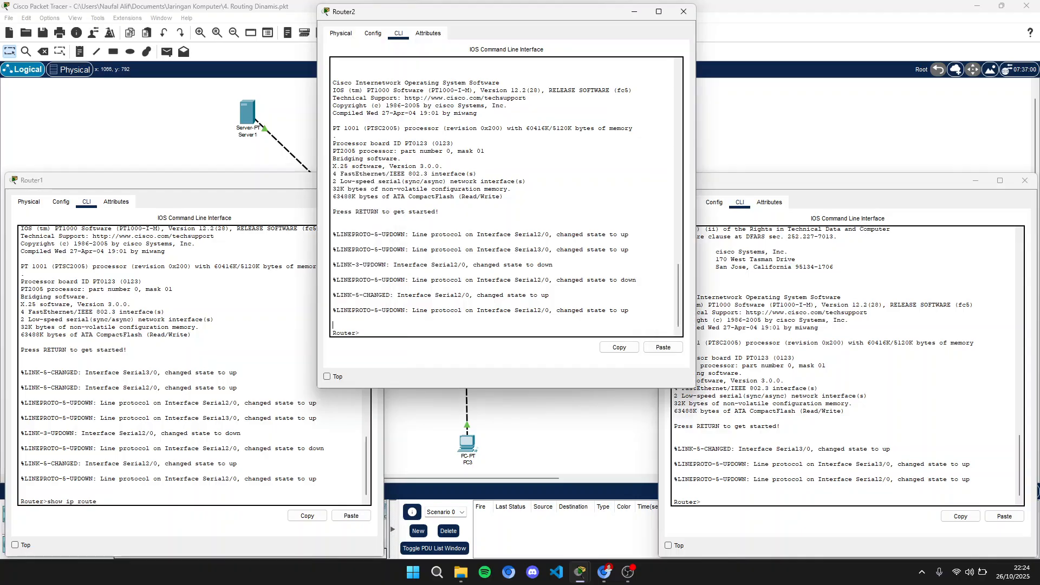
type("show")
type("route")
left_click(720, 501)
type("show ip rout")
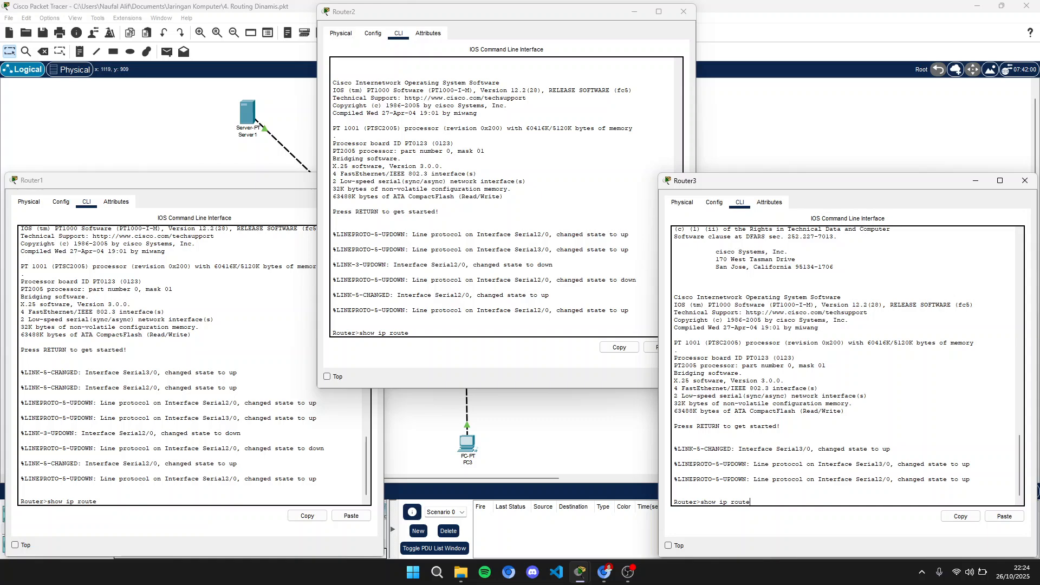
left_click(97, 501)
key("Return")
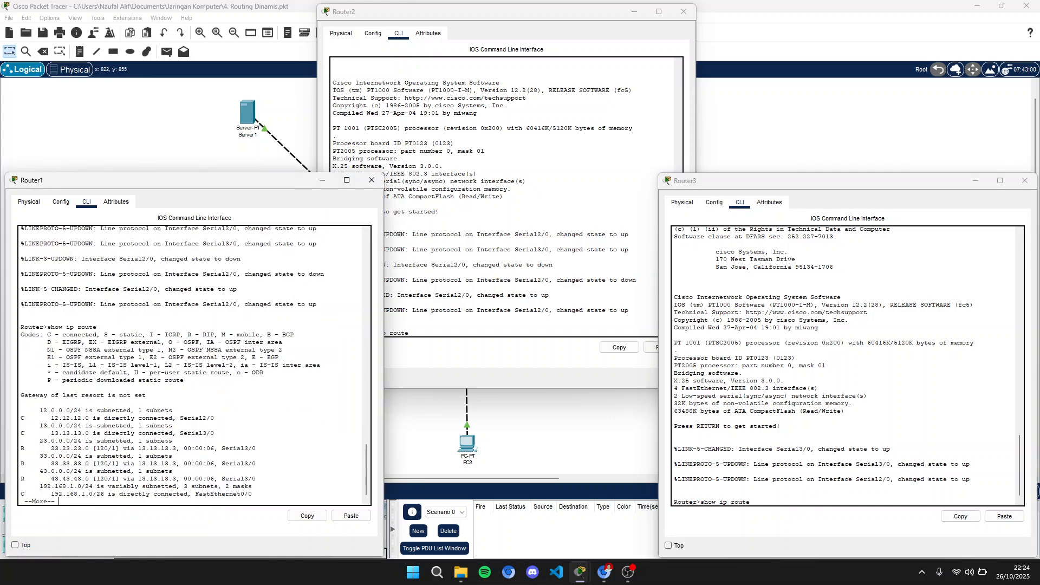
left_click(488, 317)
key("Return")
left_click(758, 466)
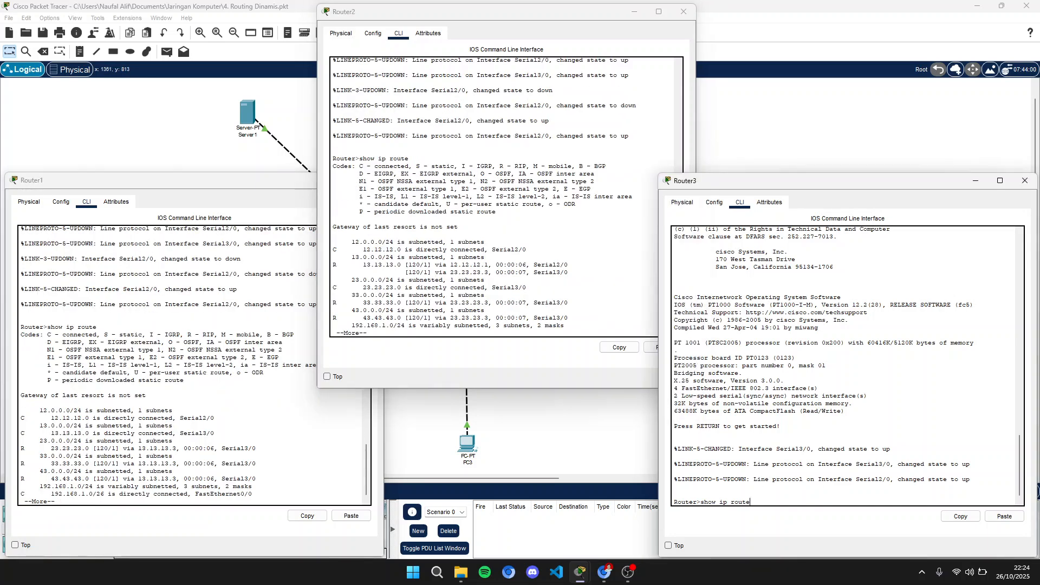
key("Return")
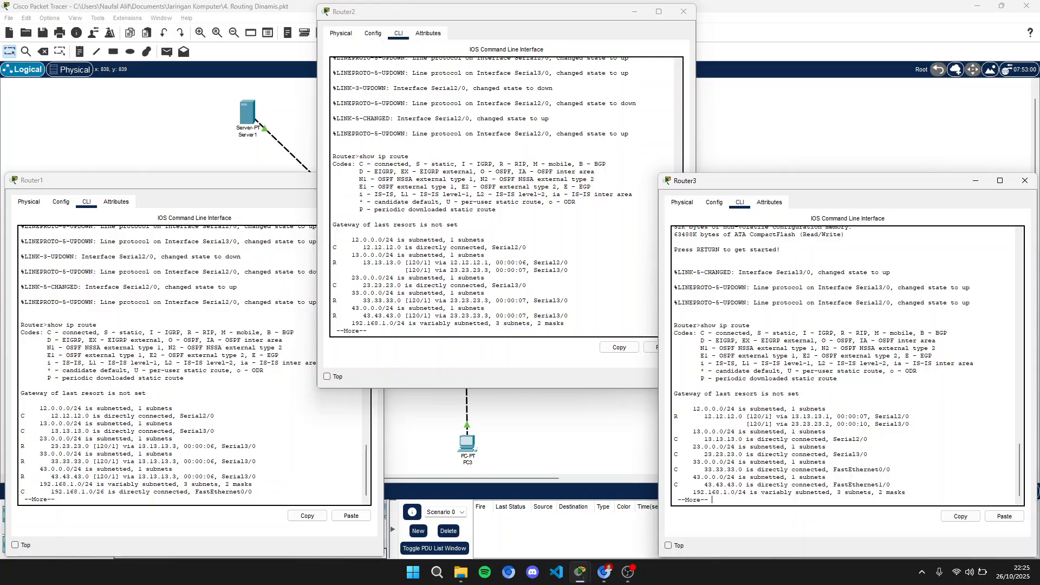
left_click(683, 12)
left_click(1024, 180)
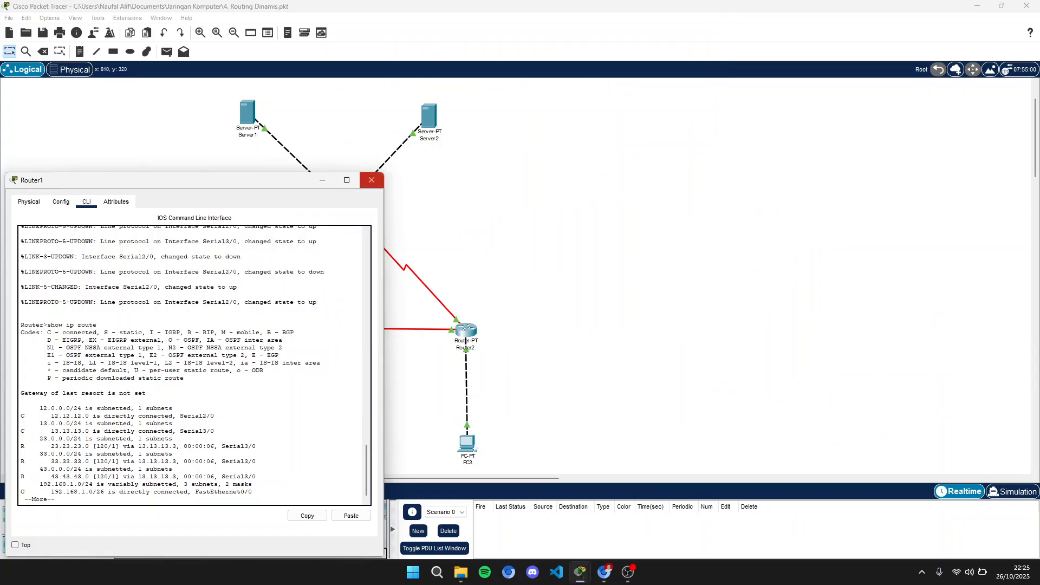
left_click(370, 180)
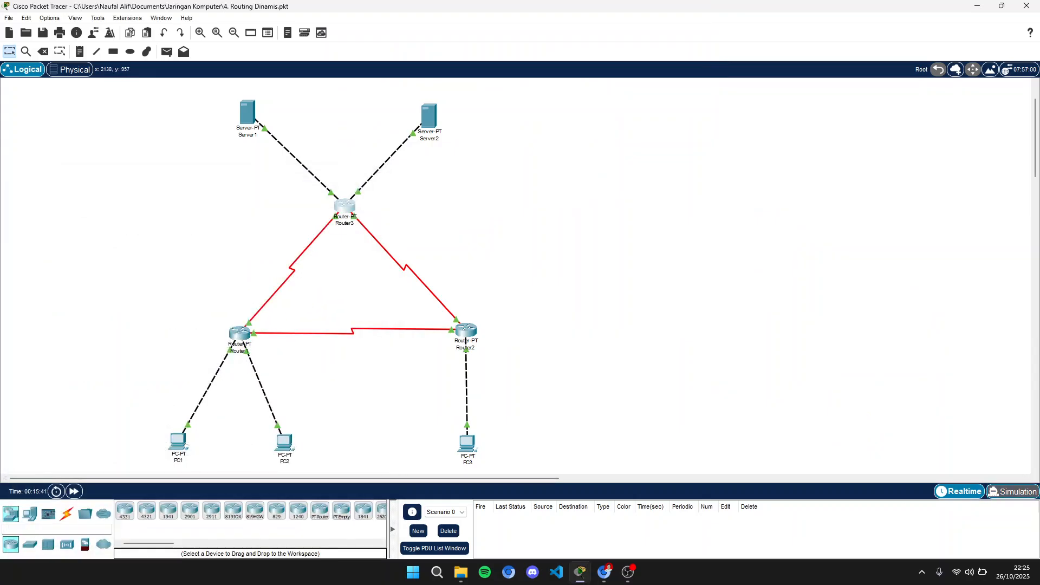
- Switch to Simulation mode and set the event list filter to show only ICMP
left_click(1011, 491)
left_click(1000, 472)
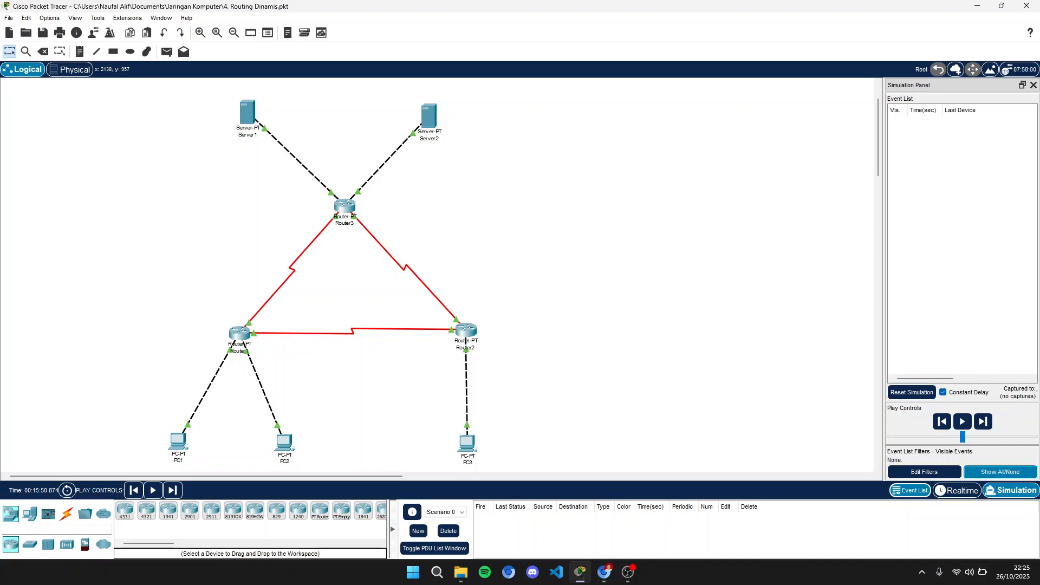
left_click(924, 472)
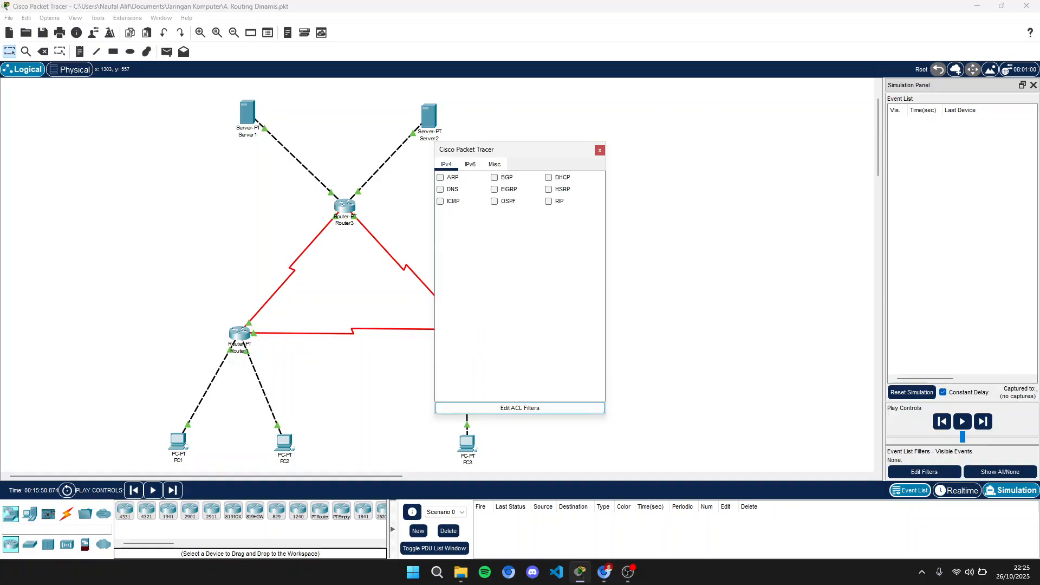
left_click(439, 201)
left_click(924, 471)
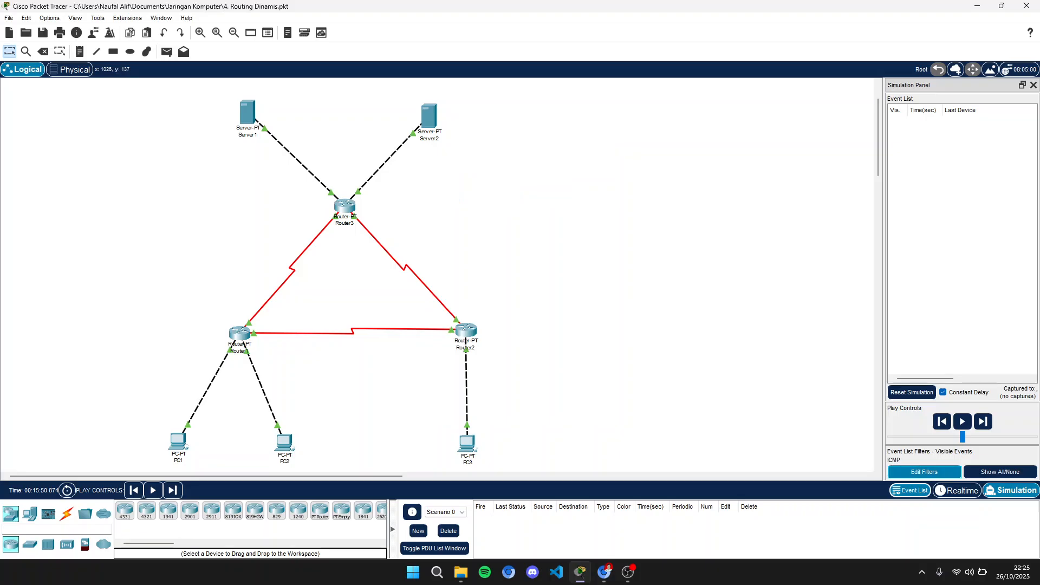
- Send a simple PDU from PC1 to PC2 and step the simulation forward
left_click(166, 52)
left_click(177, 441)
left_click(284, 443)
left_click(985, 421)
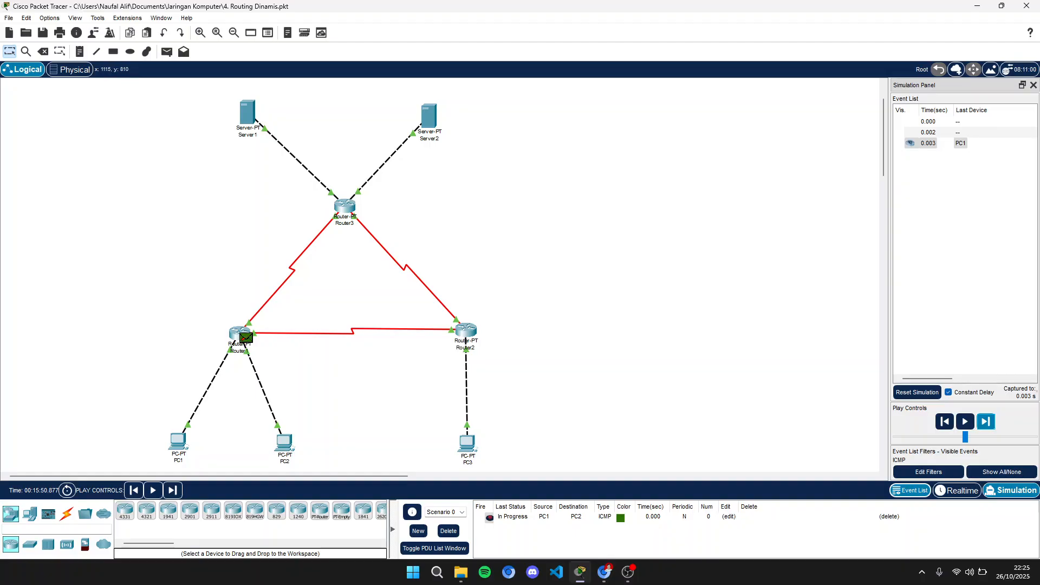
left_click(627, 572)
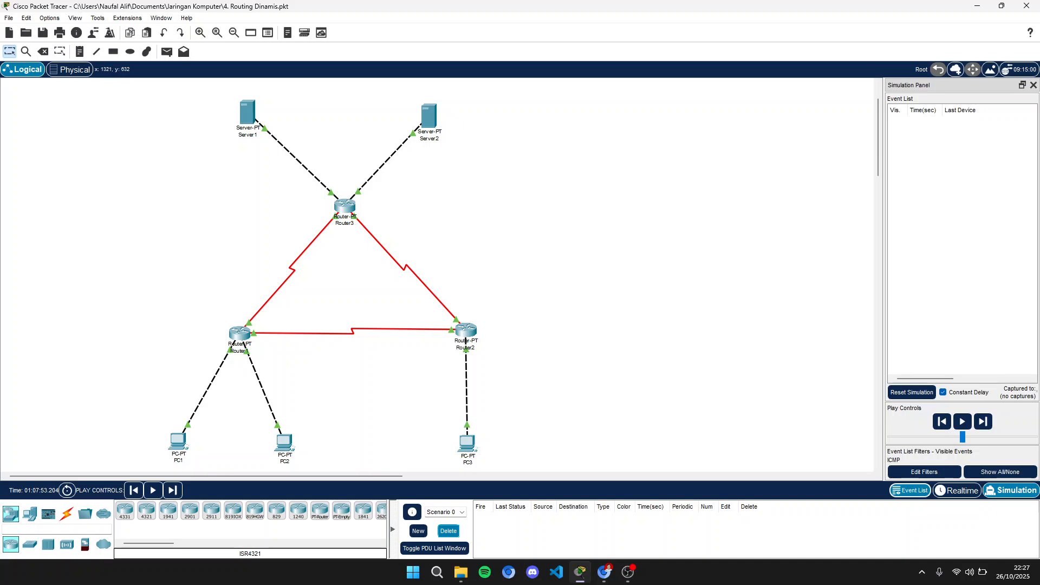
- Add a new simple PDU from PC1 to PC2 and step the simulation forward twice
key("p")
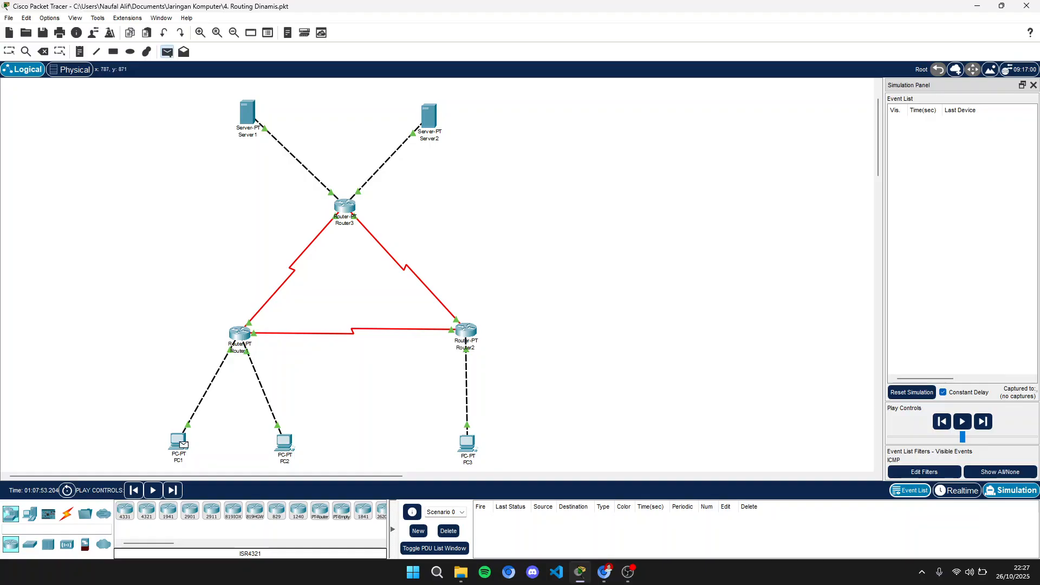
mouse_move(465, 453)
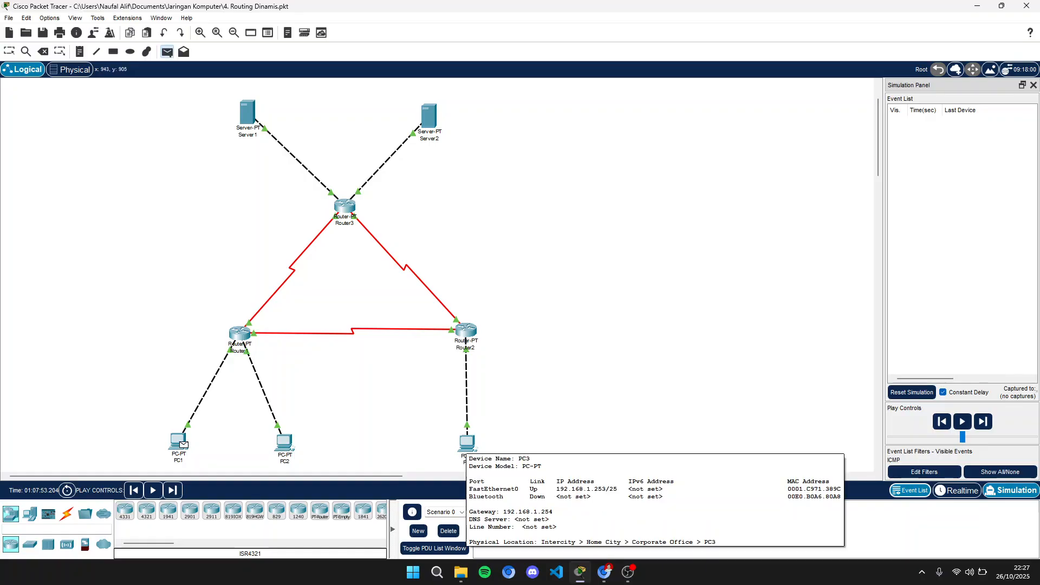
left_click(182, 442)
left_click(283, 443)
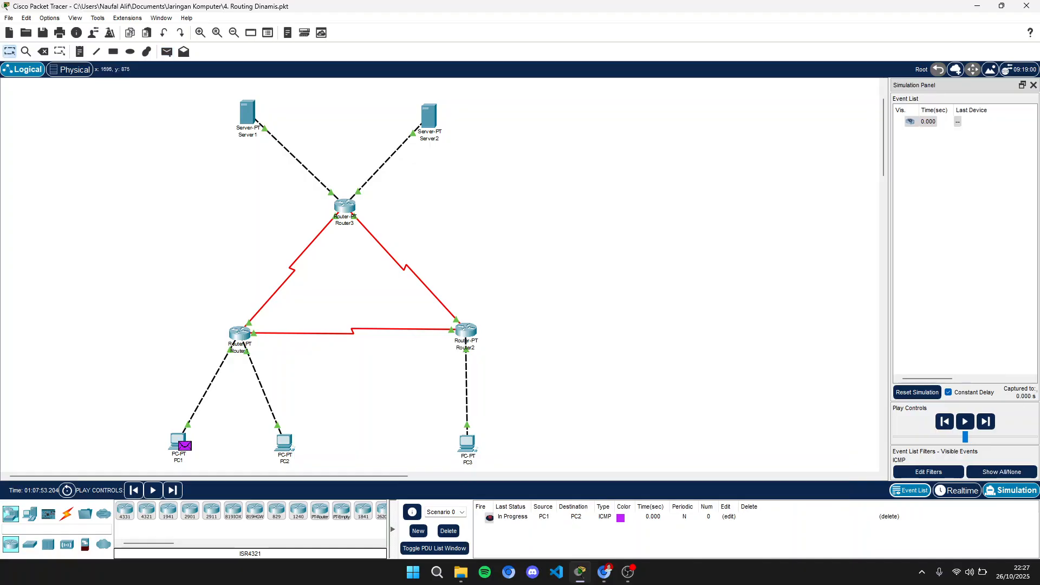
left_click(985, 422)
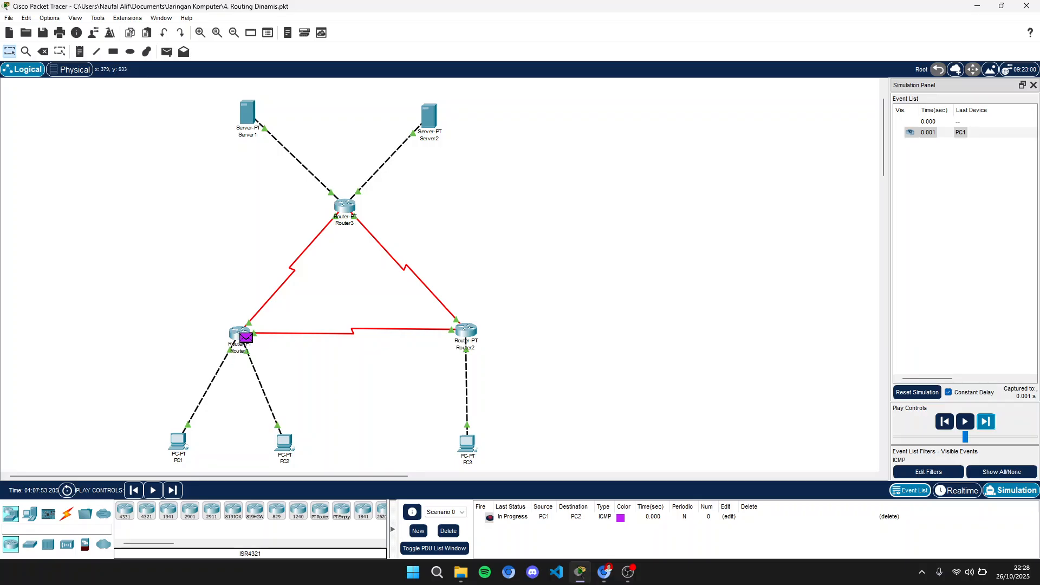
mouse_move(285, 445)
left_click(985, 421)
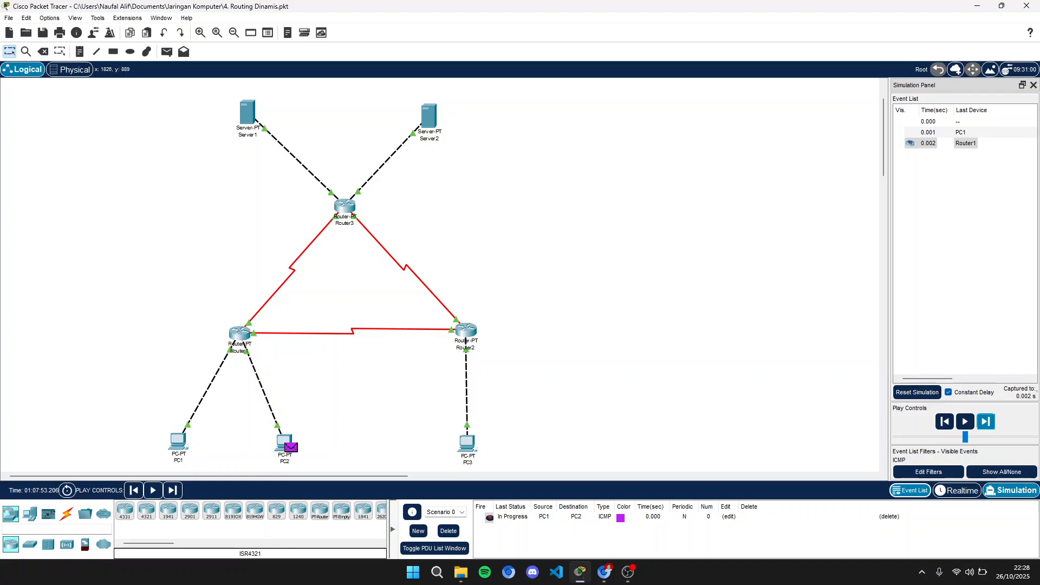
- Inspect the packet's OSI details at PC2, then step forward until the ICMP reply returns to PC1
left_click(290, 447)
left_click_drag(514, 126, 396, 90)
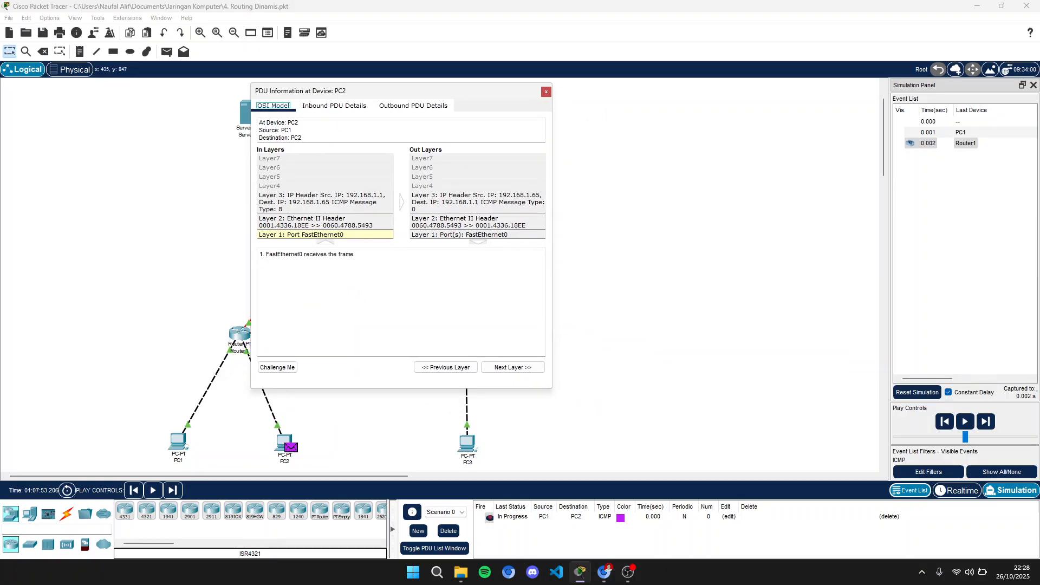
left_click(546, 91)
left_click(958, 421)
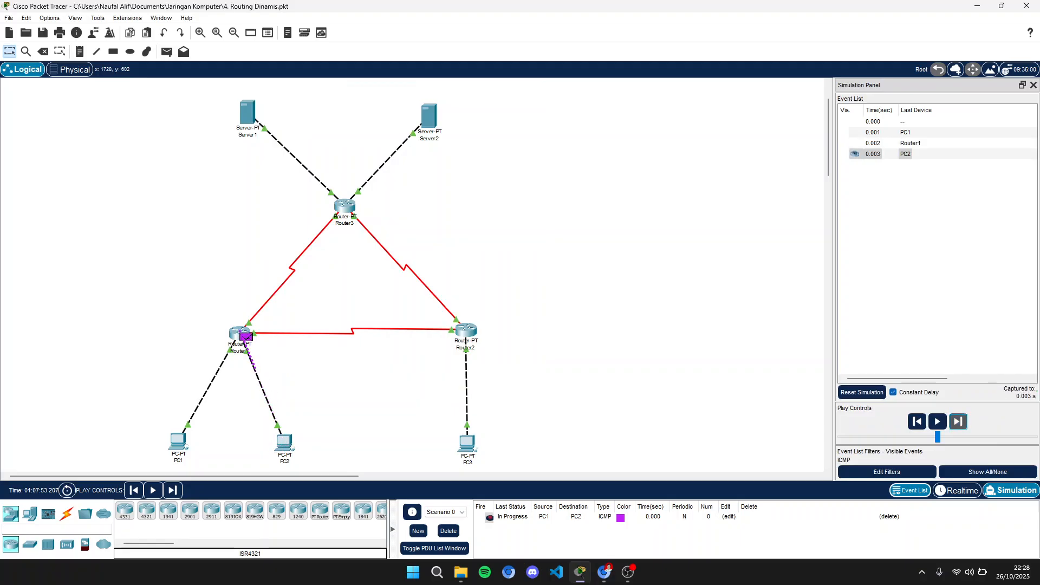
left_click(958, 421)
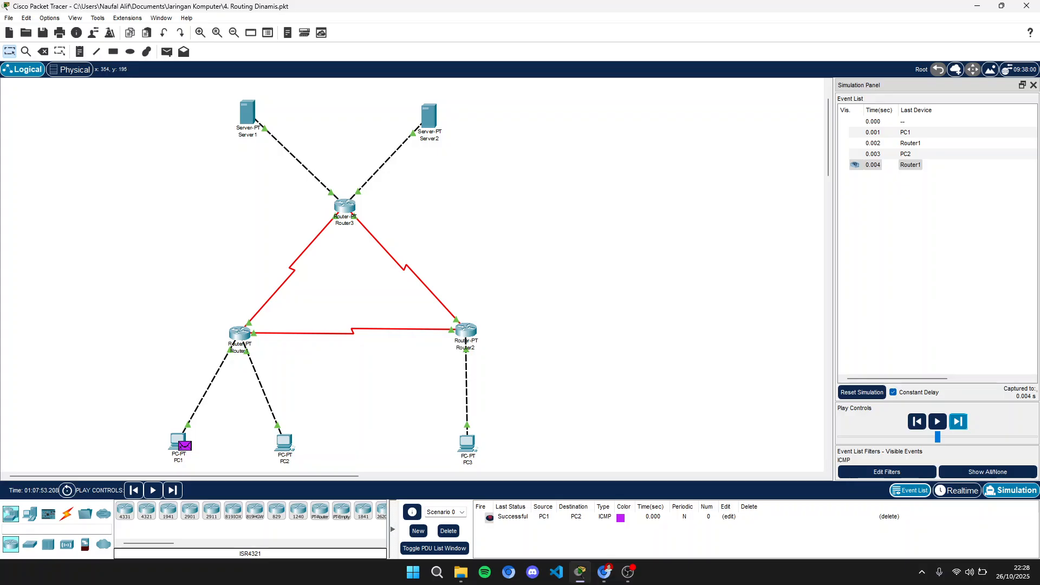
- Delete the previous PDU, send a simple PDU from PC1 to PC3, and step the simulation forward once
key("p")
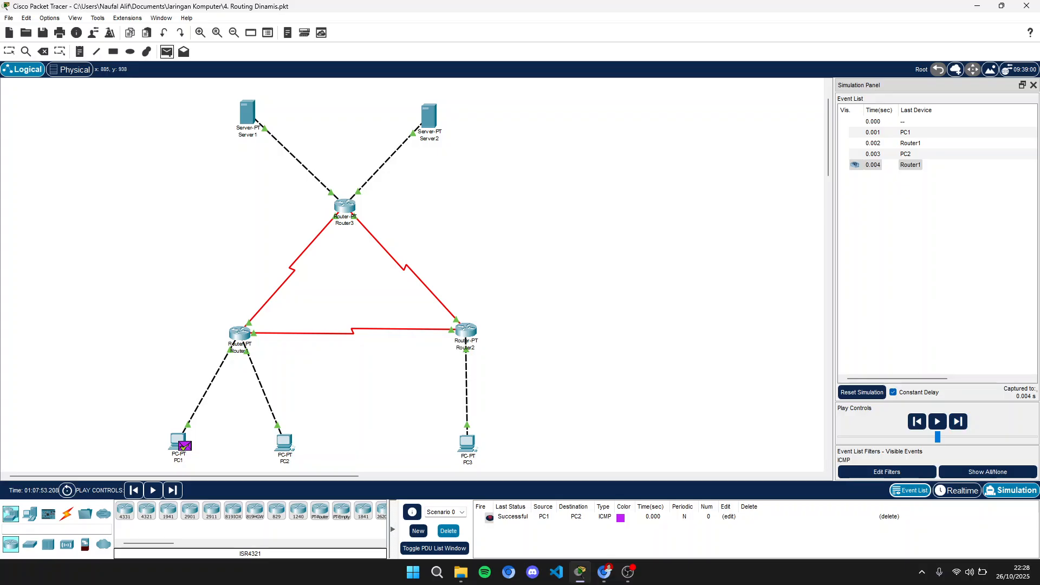
left_click(448, 531)
left_click(178, 441)
left_click(467, 443)
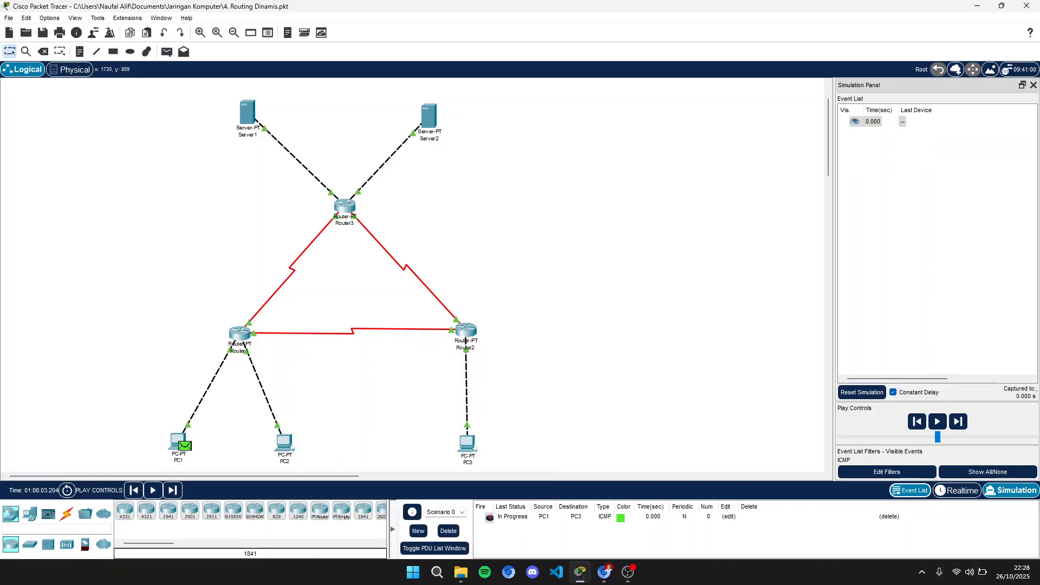
left_click(958, 421)
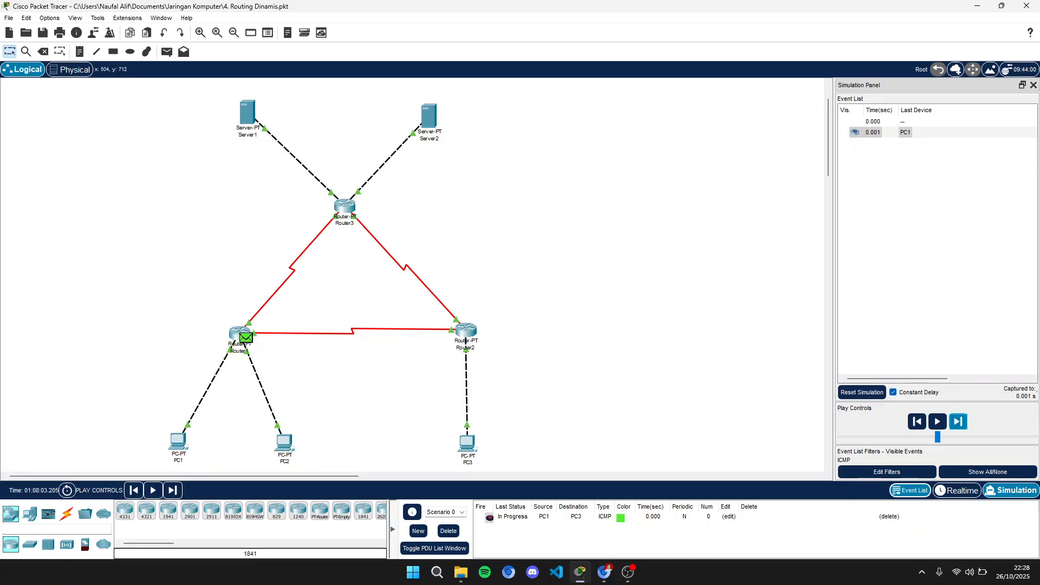
- Step the simulation forward until the ICMP reply from PC3 returns to PC1
mouse_move(284, 443)
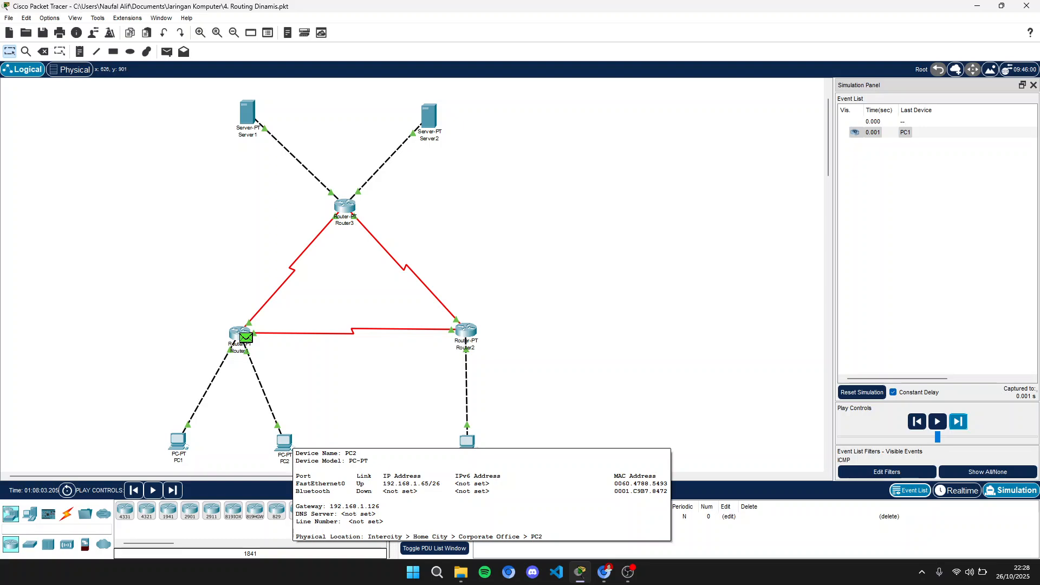
left_click(958, 421)
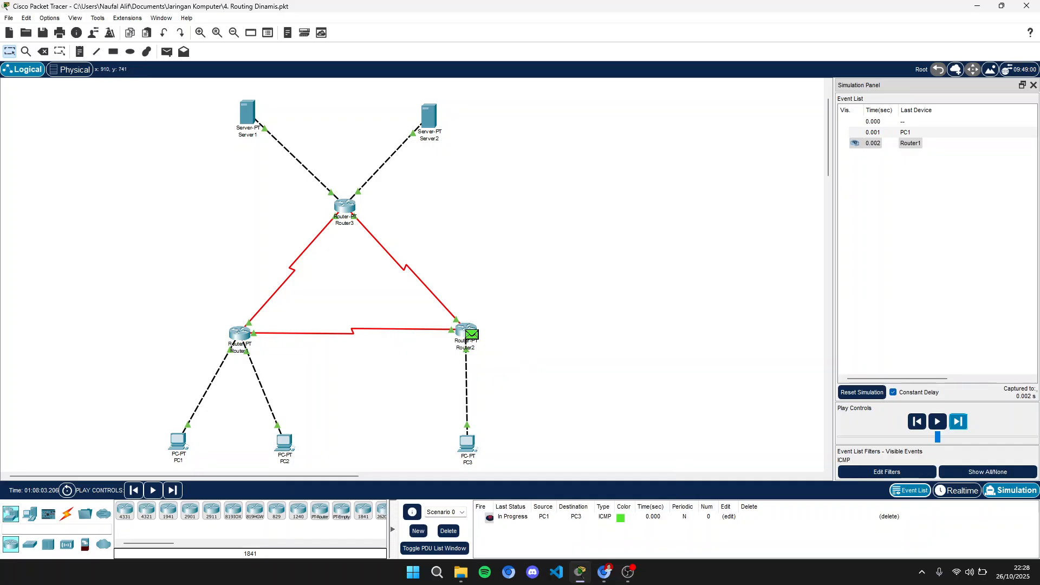
left_click(958, 421)
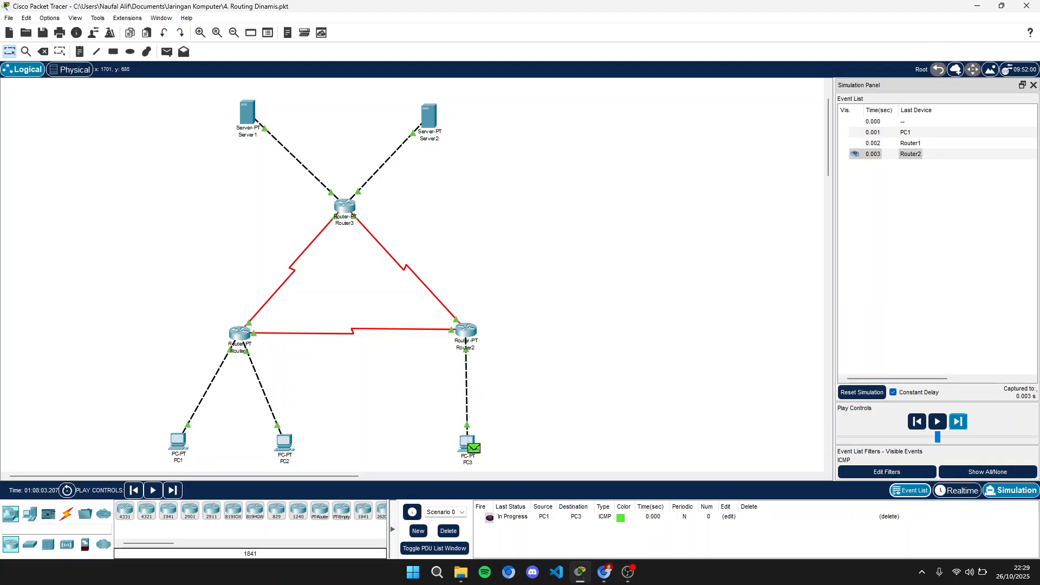
left_click(957, 422)
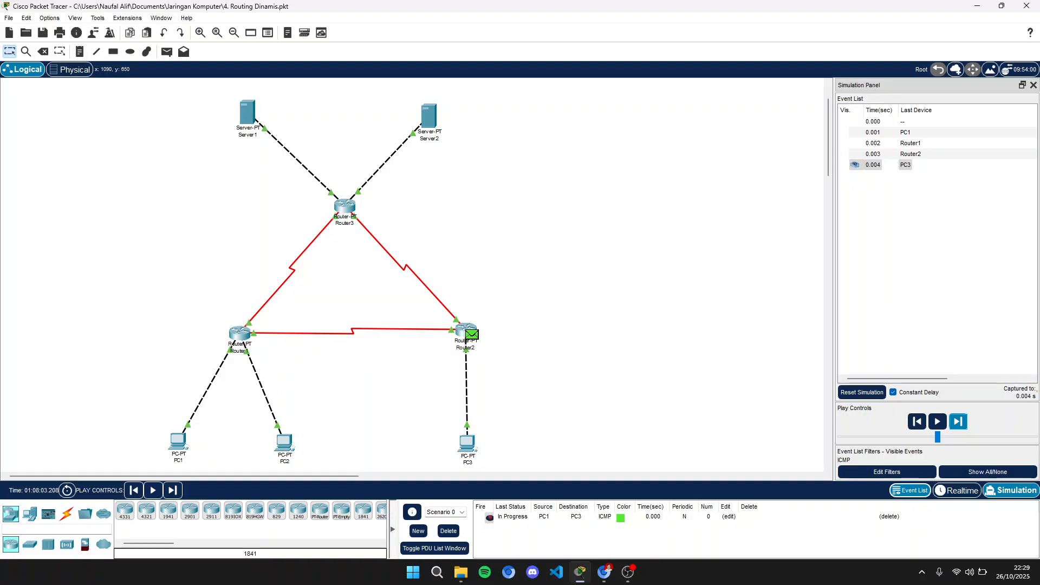
left_click(958, 422)
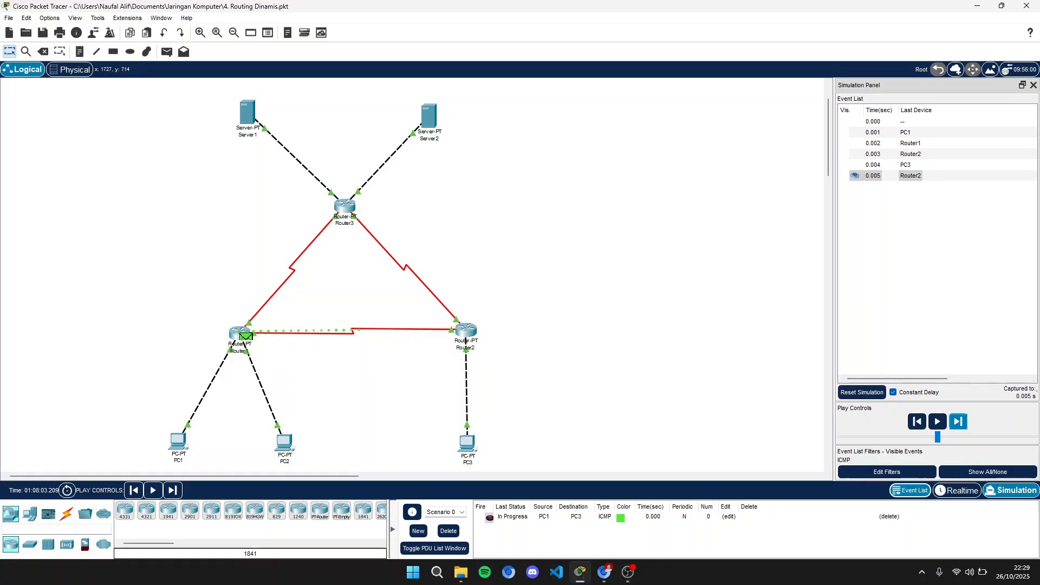
left_click(957, 421)
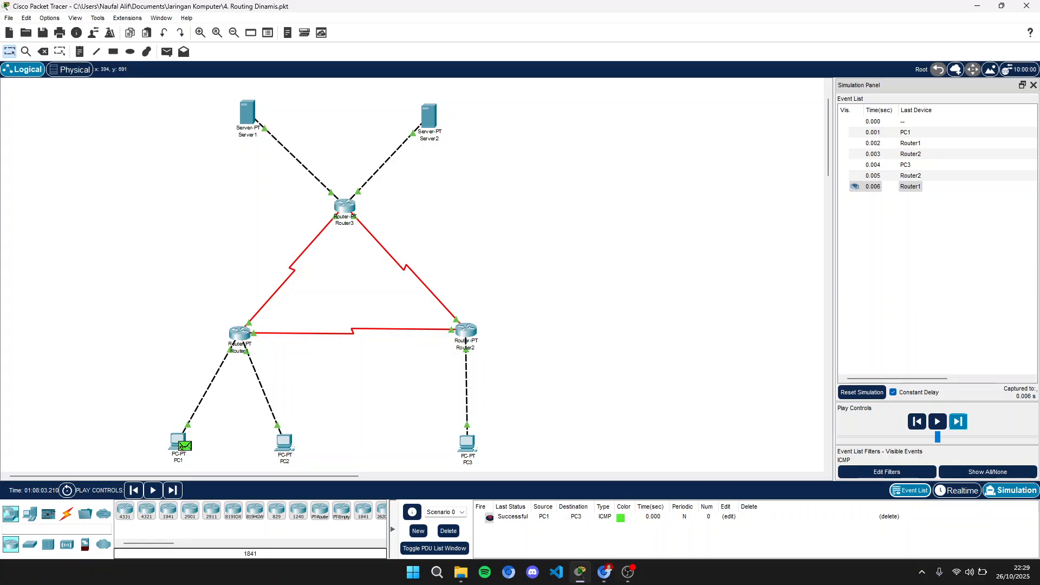
- Delete the PC1-to-PC3 PDU, send a simple PDU from PC1 to Server1, and step forward once
left_click(448, 530)
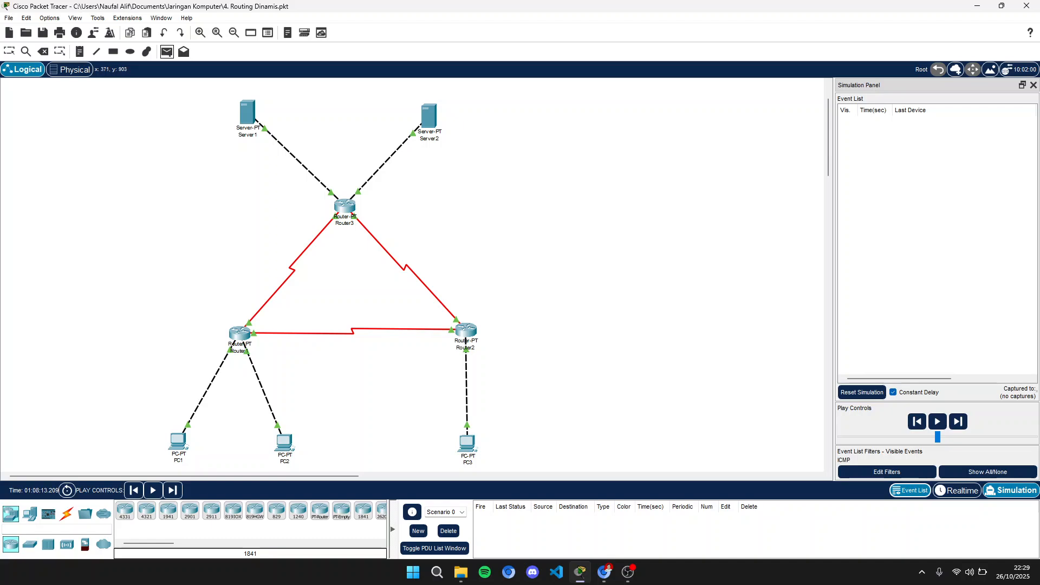
left_click(179, 441)
left_click(248, 112)
left_click(958, 421)
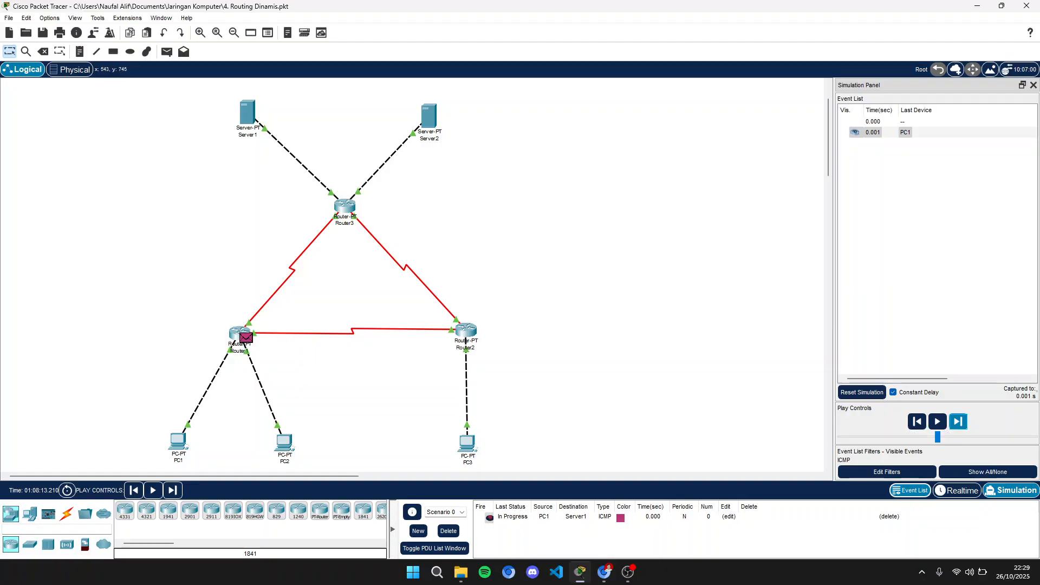
- Step the simulation forward until the ICMP reply from Server1 returns to PC1
mouse_move(239, 338)
left_click(958, 421)
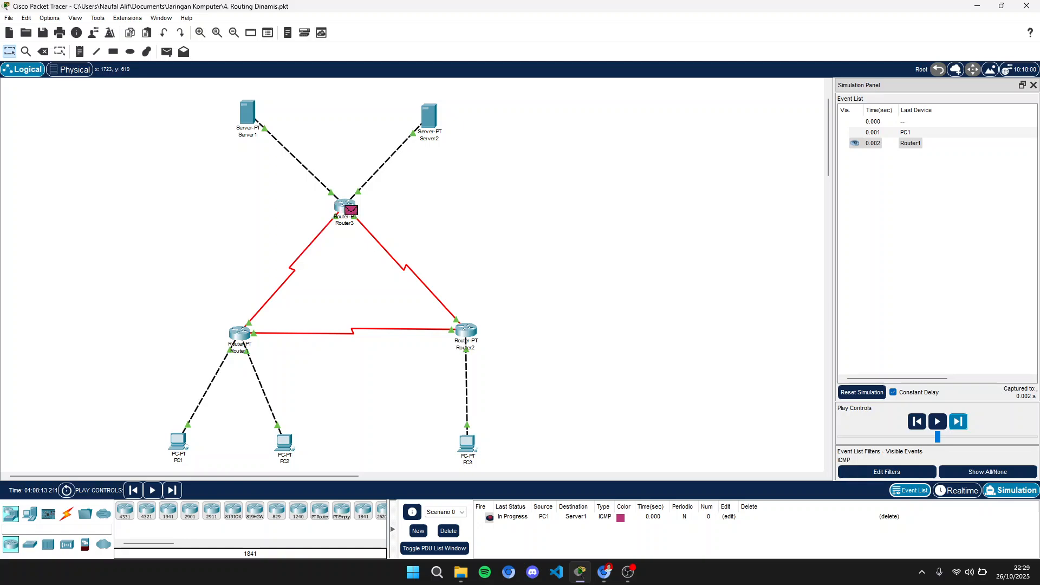
left_click(958, 422)
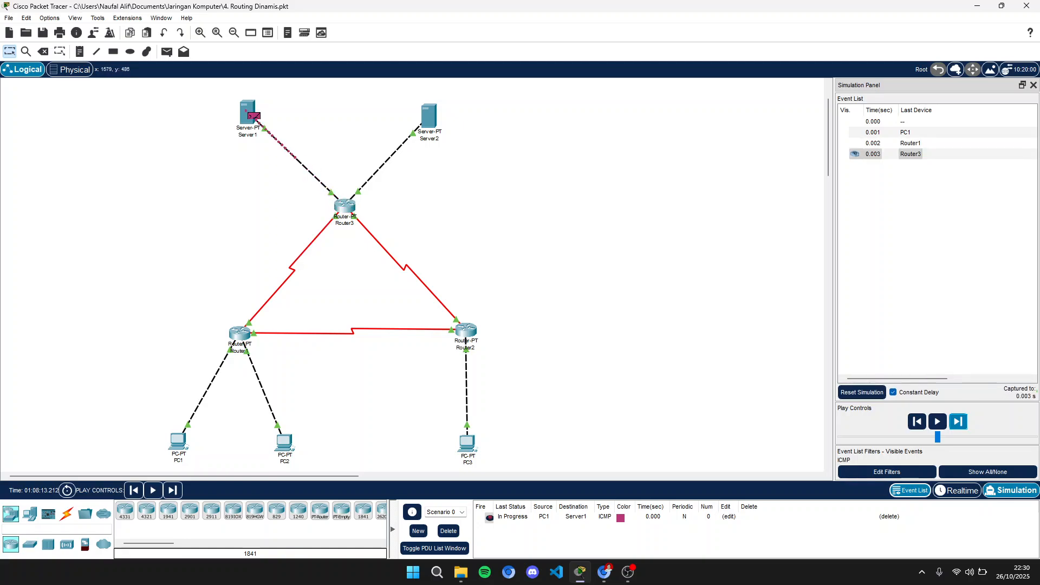
left_click(958, 421)
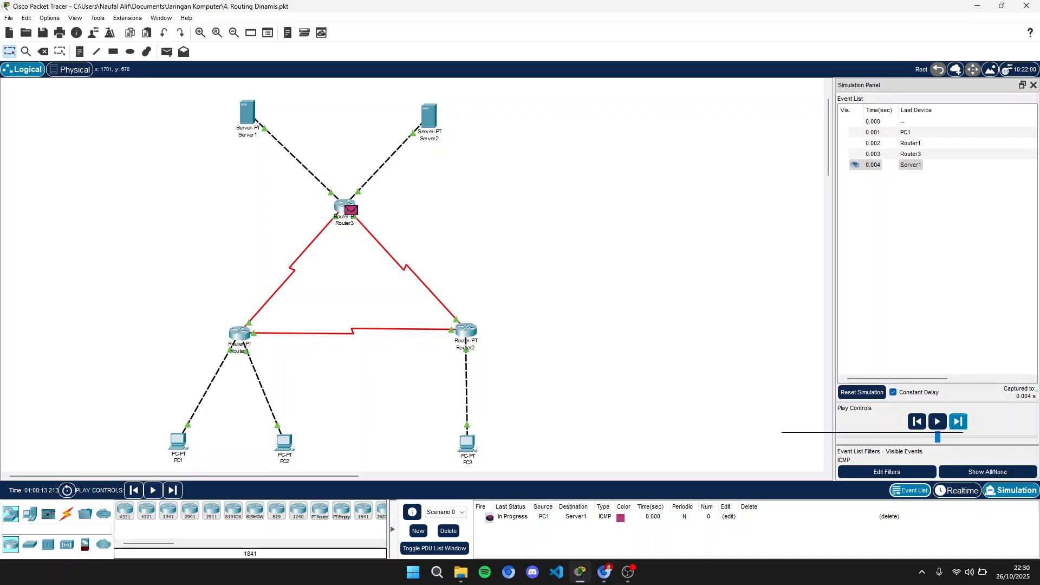
left_click(958, 421)
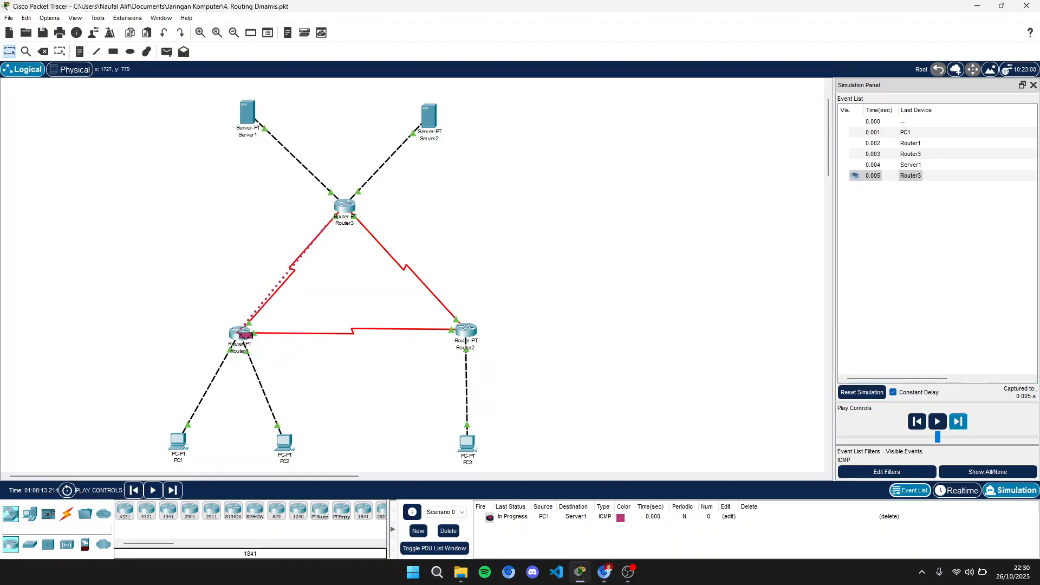
left_click(958, 421)
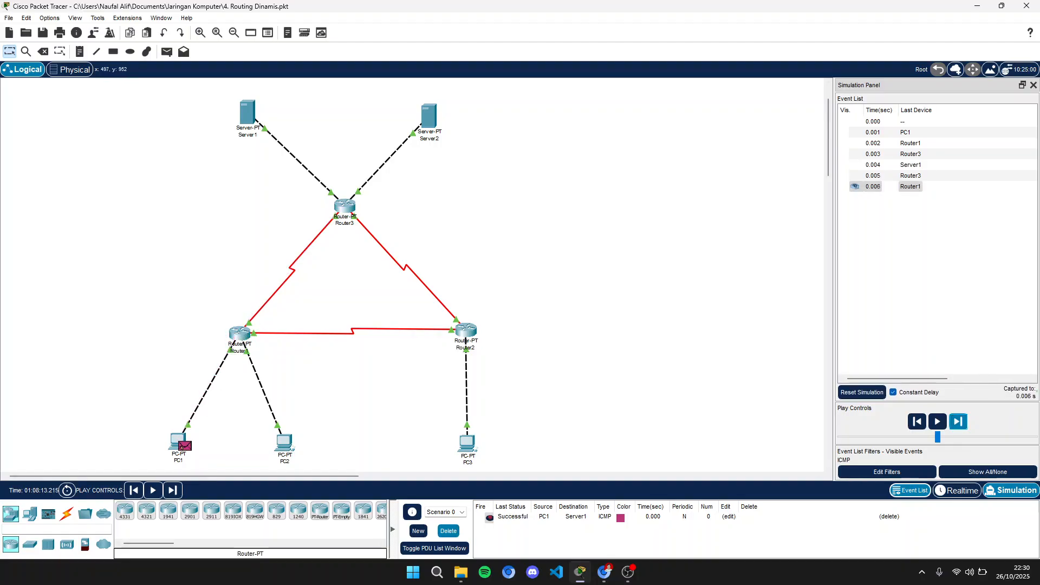
- Delete the PC1-to-Server1 PDU, send a simple PDU from PC1 to Server2, and step forward once
left_click(447, 531)
left_click(167, 51)
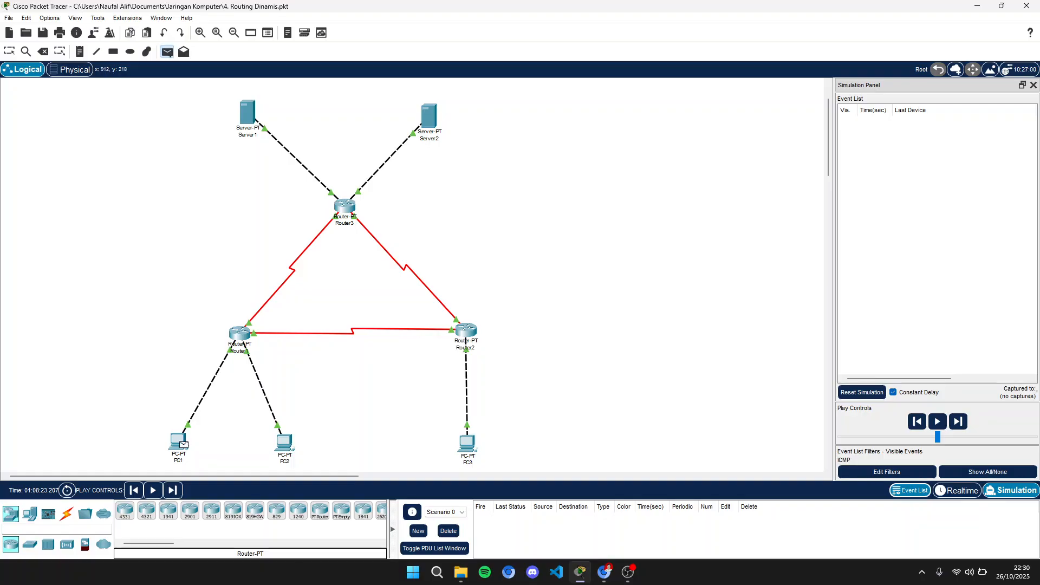
left_click(179, 441)
left_click(428, 115)
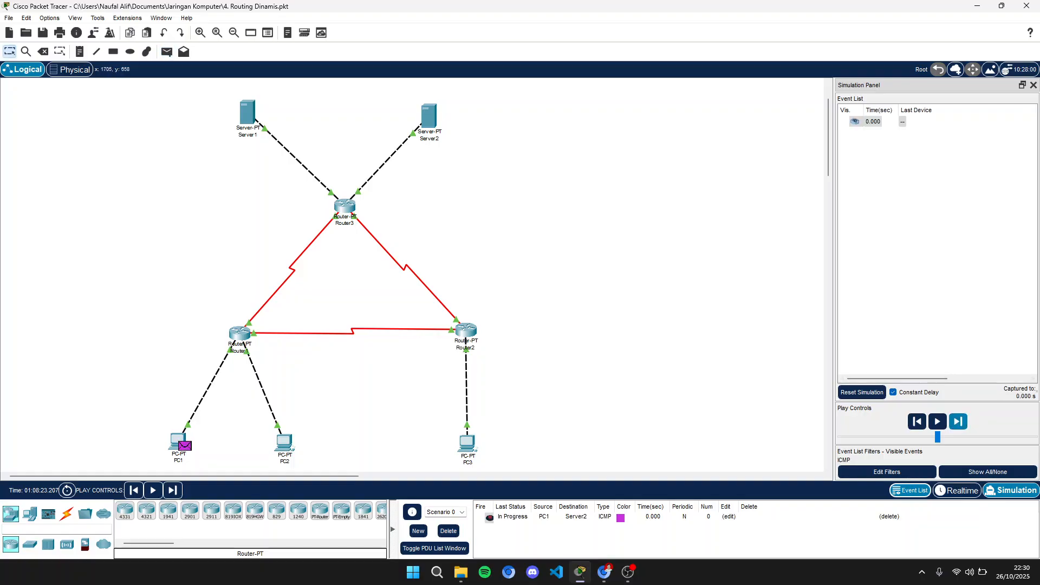
left_click(958, 421)
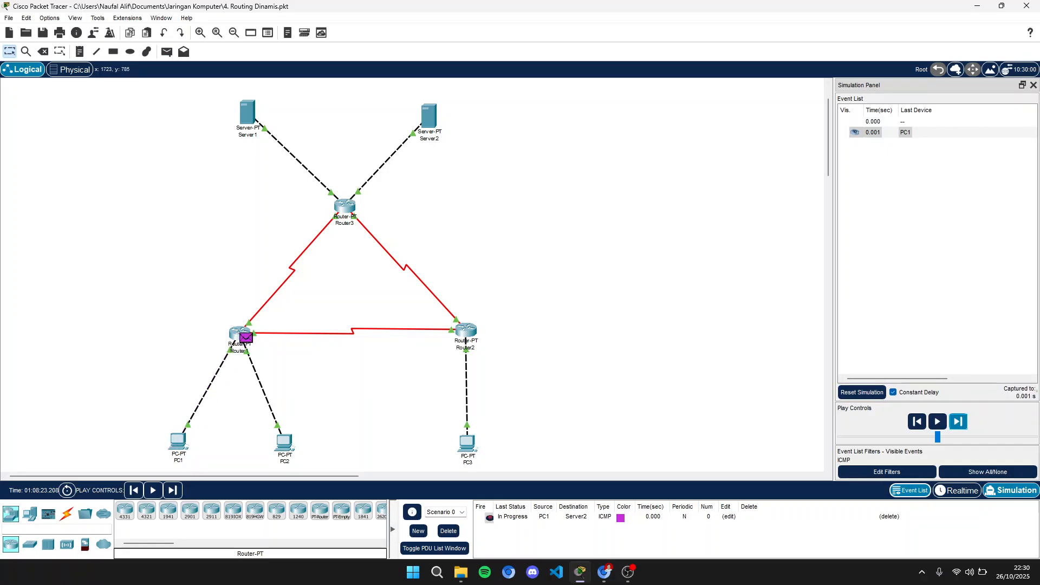
- Step the simulation forward until the ICMP reply from Server2 returns to PC1
left_click(958, 421)
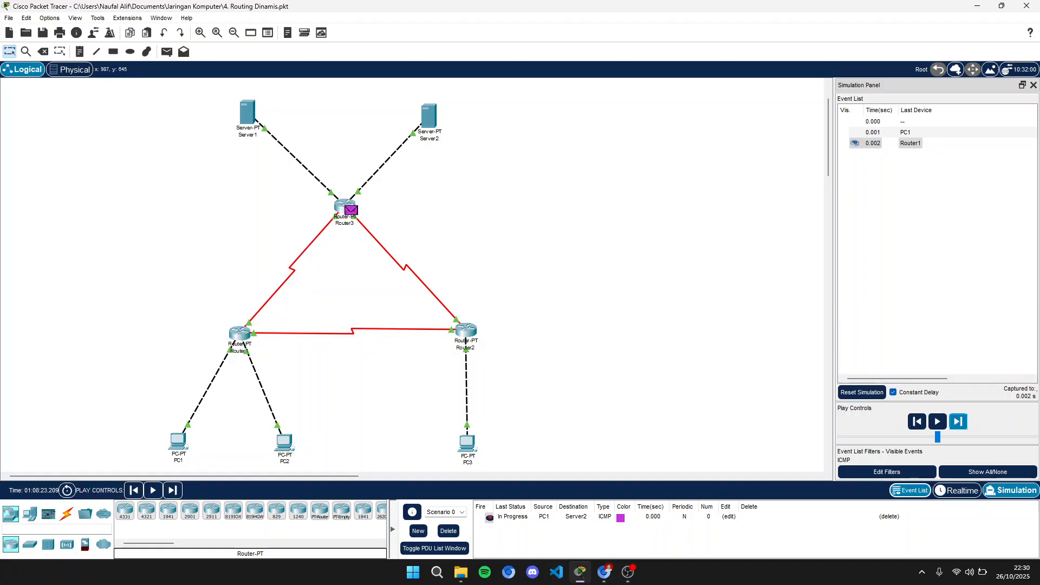
left_click(958, 421)
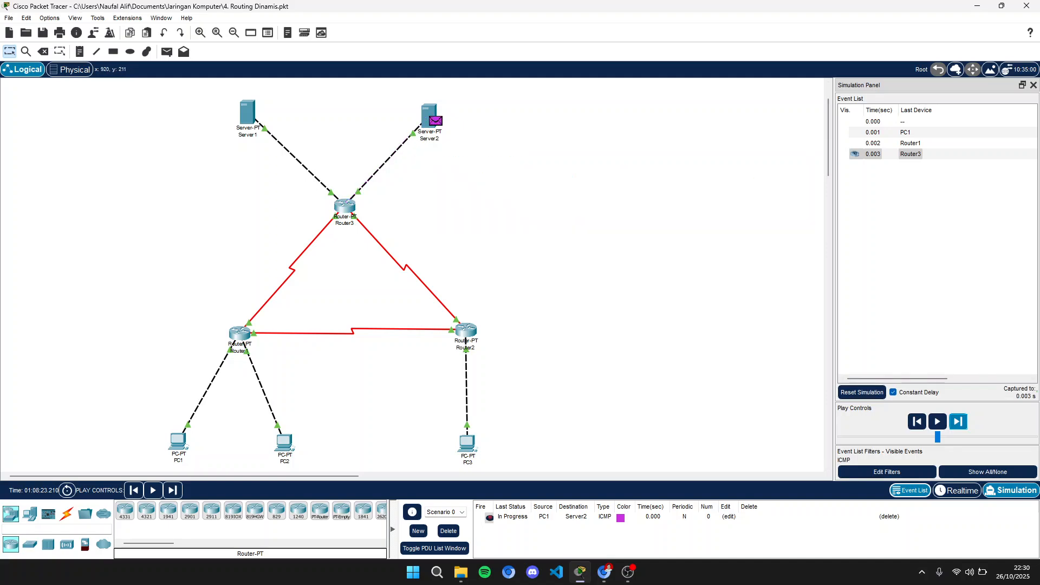
left_click(958, 421)
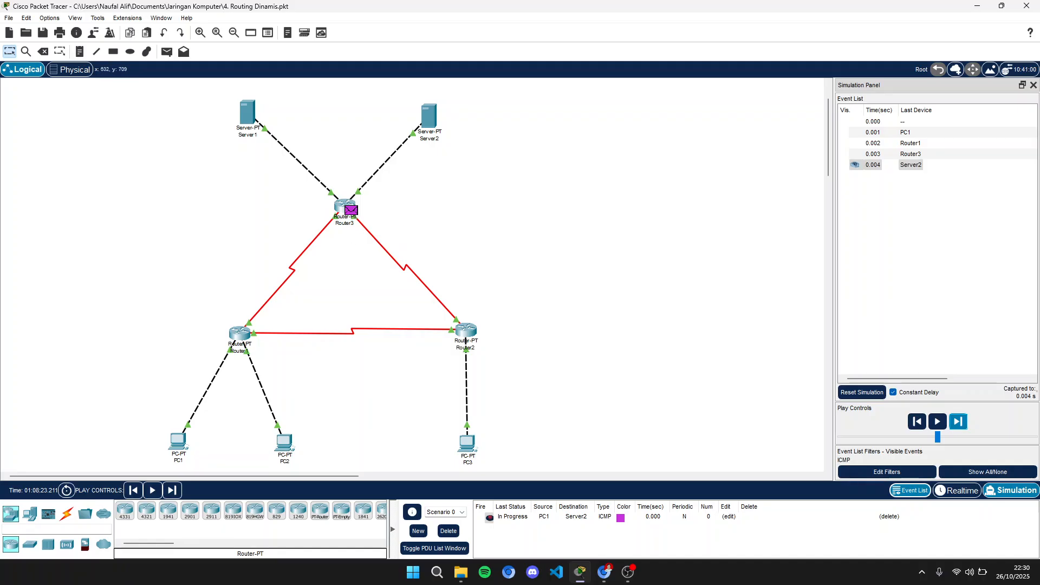
left_click(958, 421)
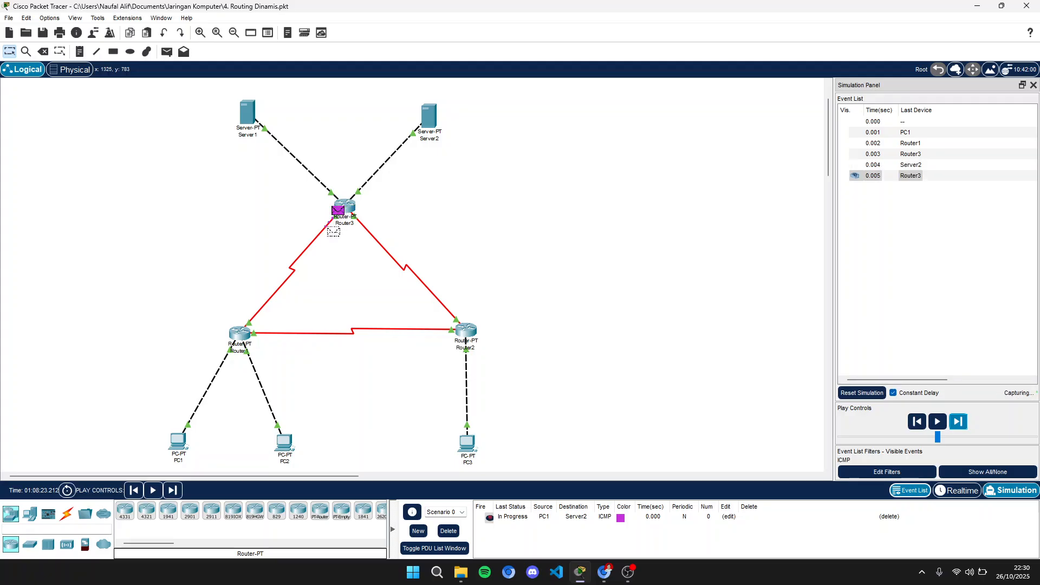
left_click(958, 421)
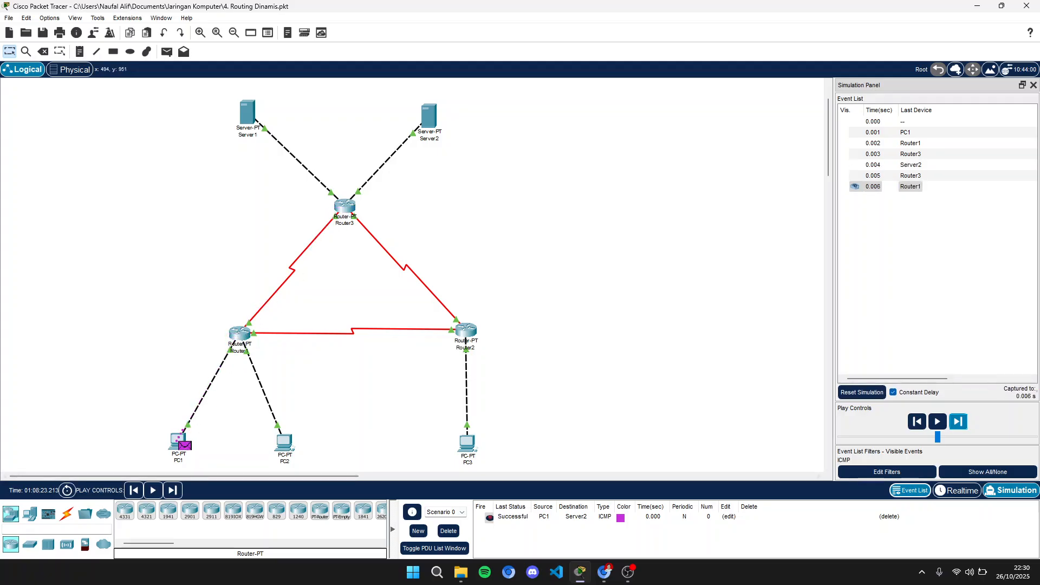
- Delete the PC1-to-Server2 PDU, send a simple PDU from PC3 to PC1, and step forward once
left_click(448, 530)
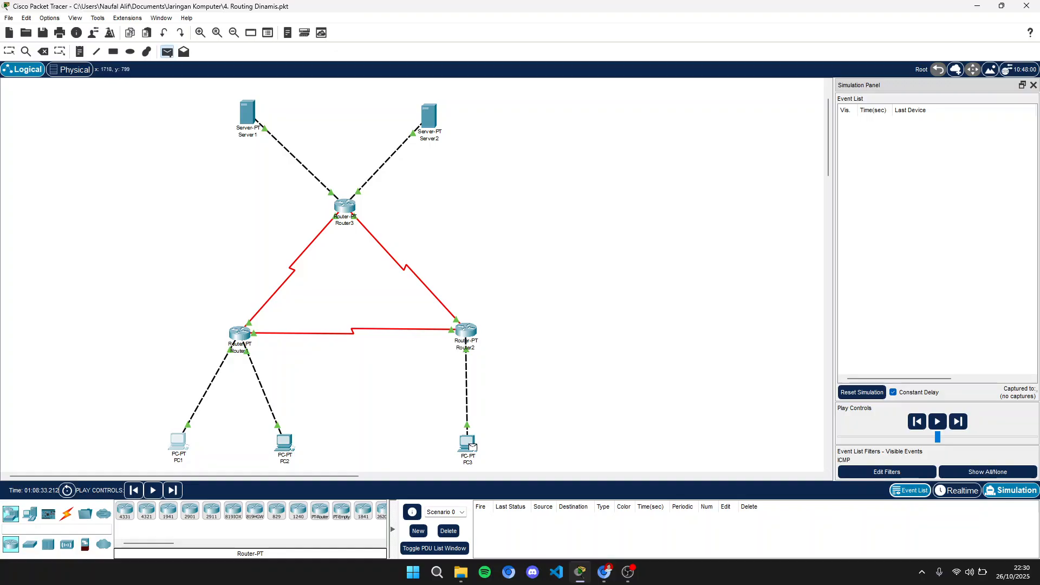
left_click(958, 422)
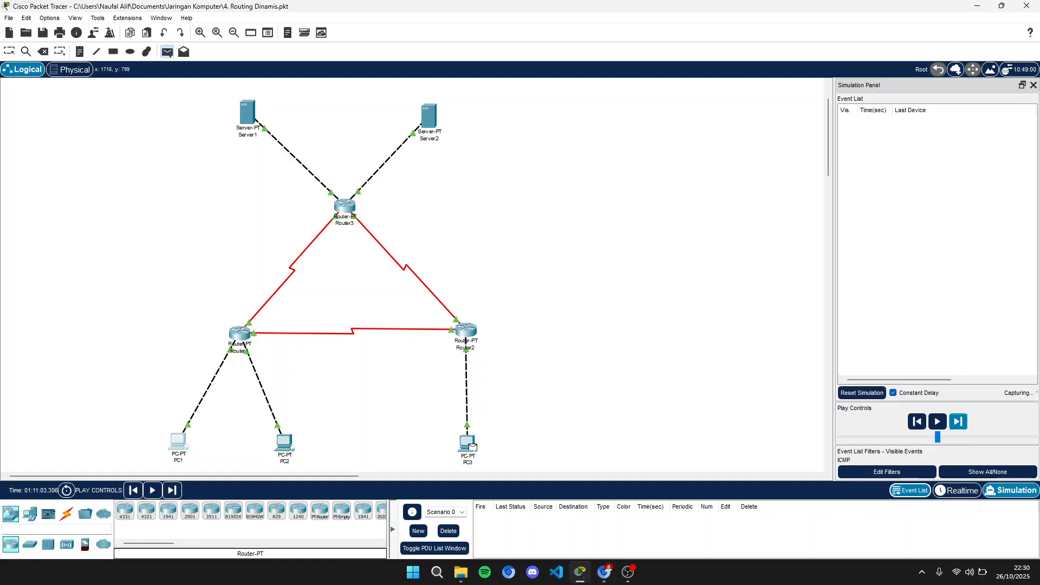
left_click(472, 446)
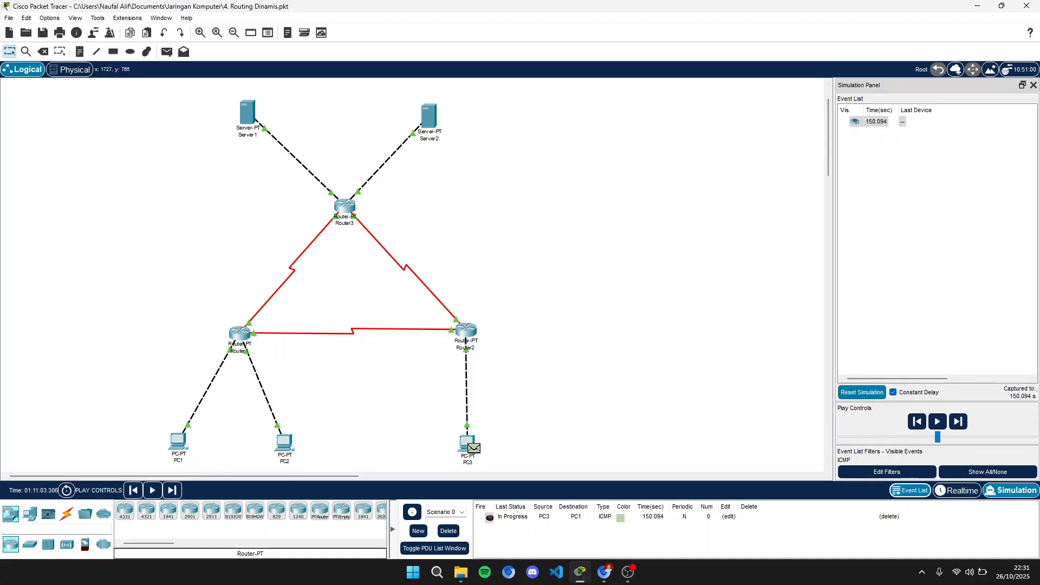
left_click(958, 422)
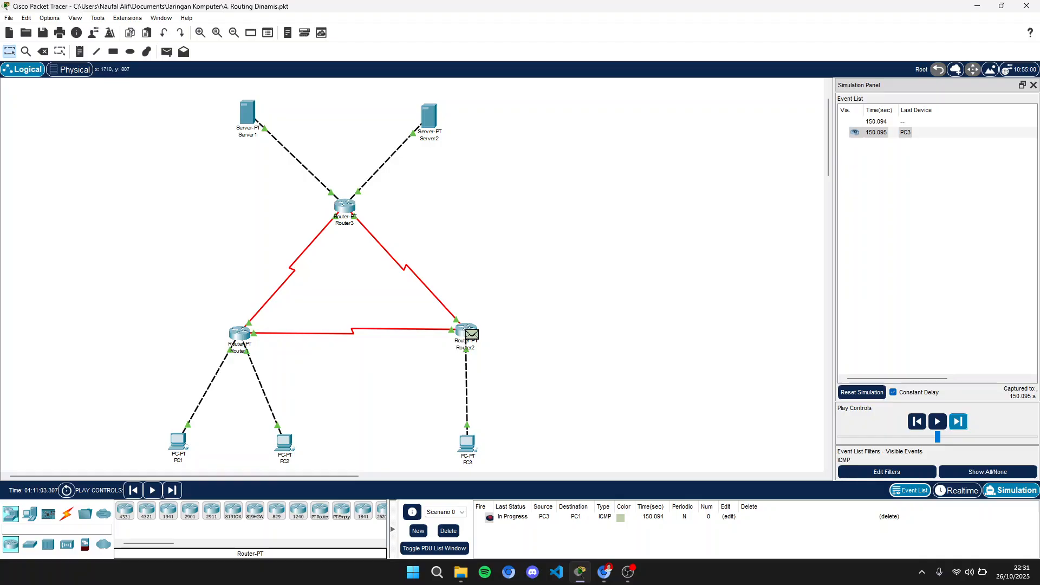
- Step the simulation forward until the ICMP reply from PC1 returns to PC3
left_click(958, 422)
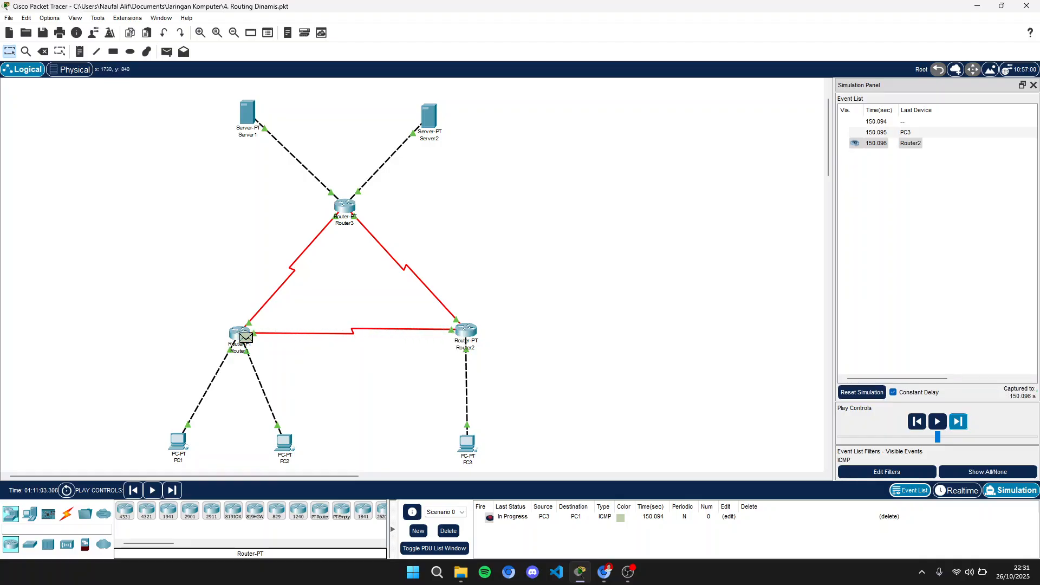
left_click(958, 422)
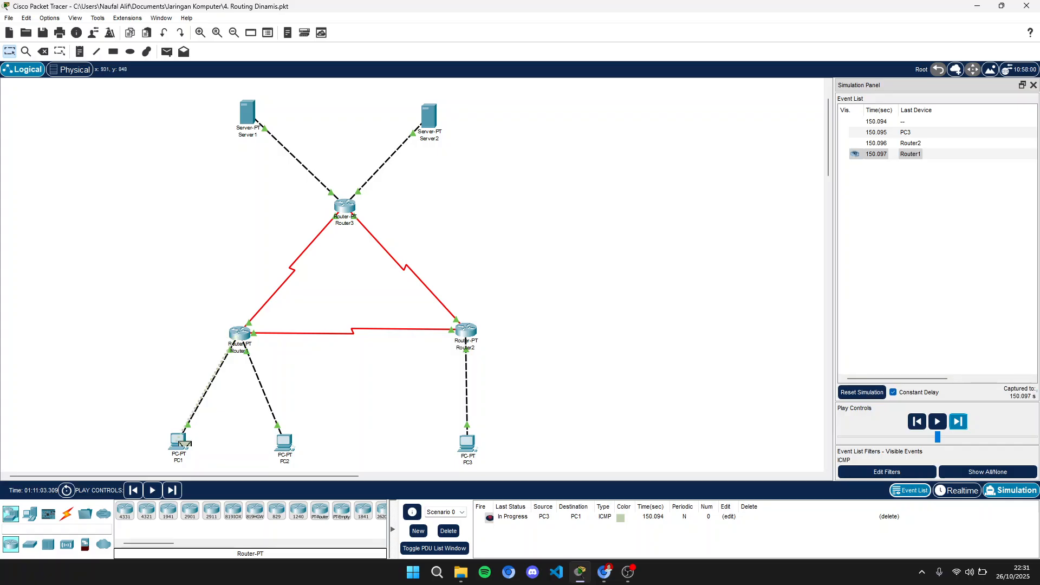
left_click(958, 422)
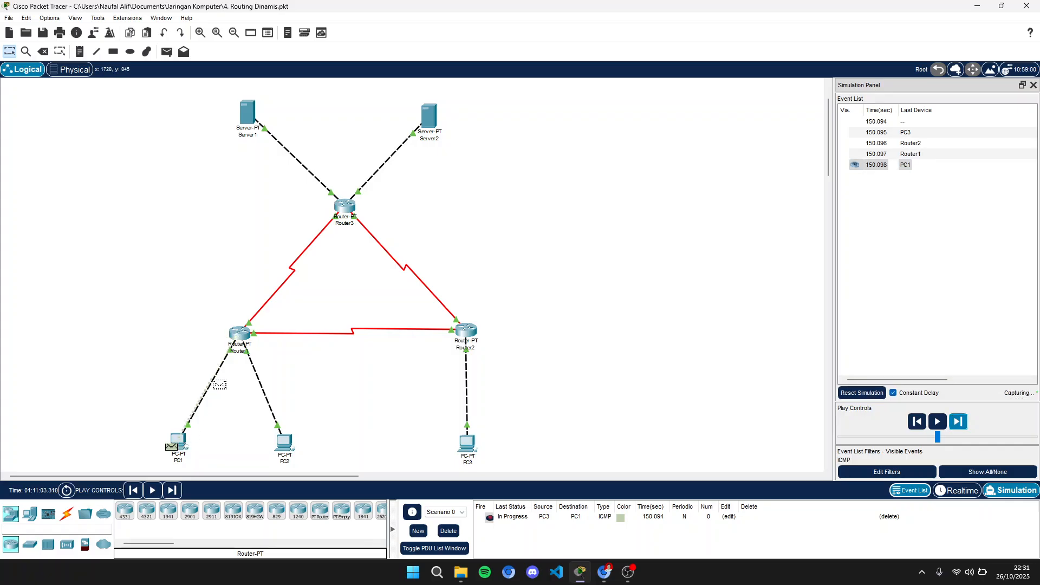
left_click(958, 421)
left_click(958, 422)
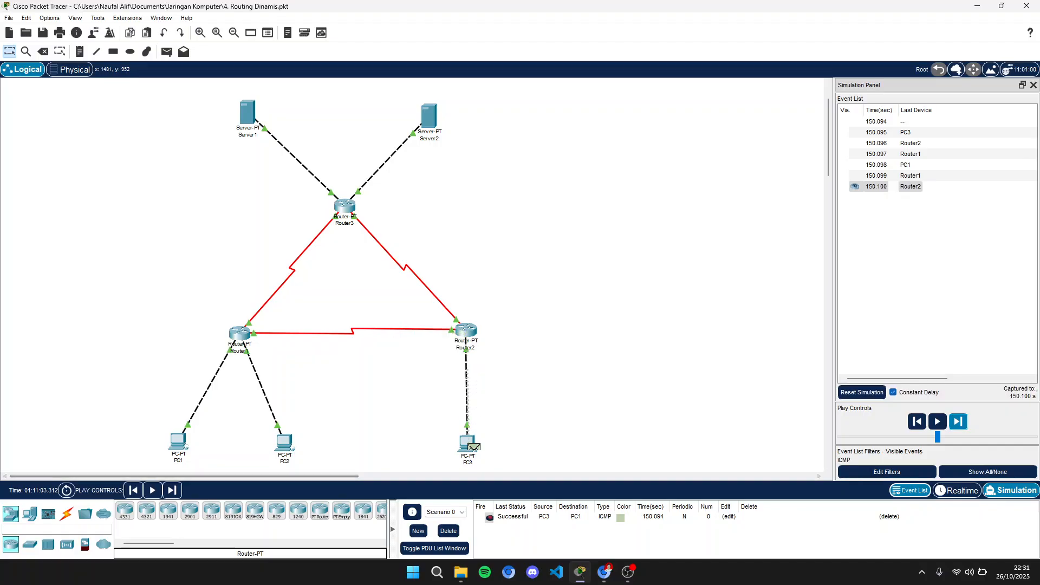
- Delete the PC3-to-PC1 PDU and send a new simple PDU from PC3 to PC2
left_click(449, 530)
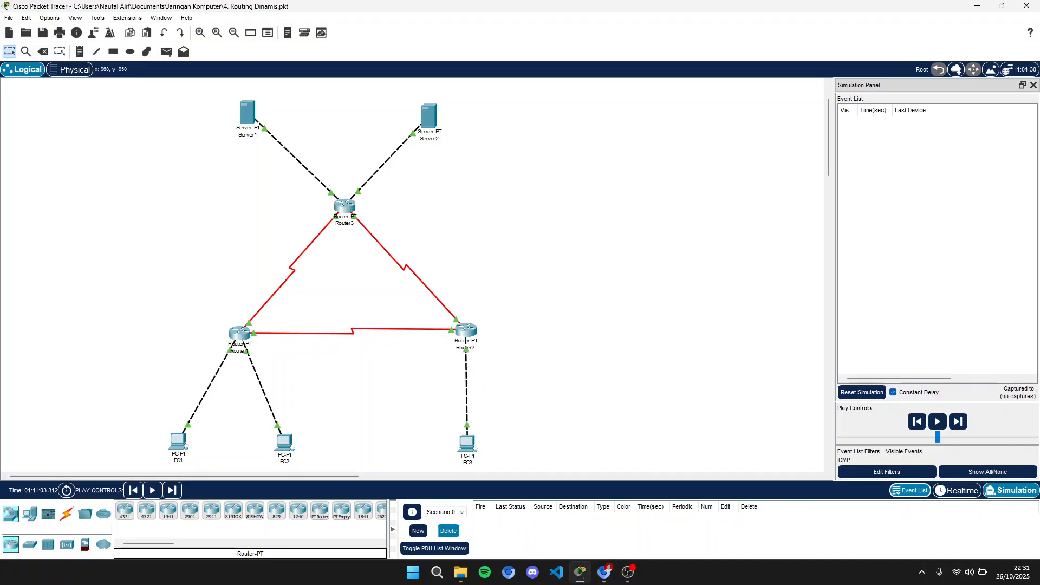
key("p")
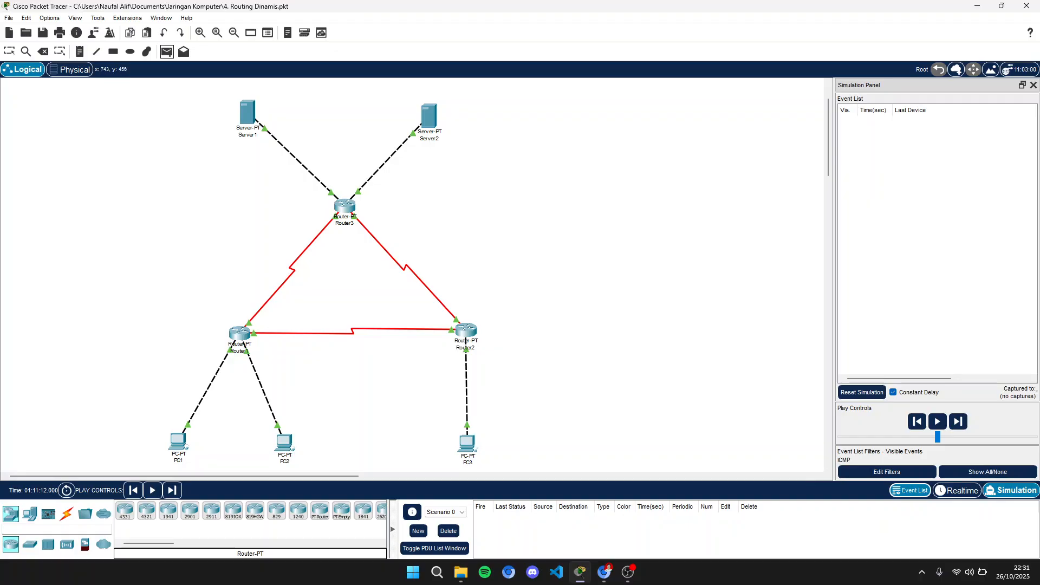
left_click(469, 444)
left_click(289, 445)
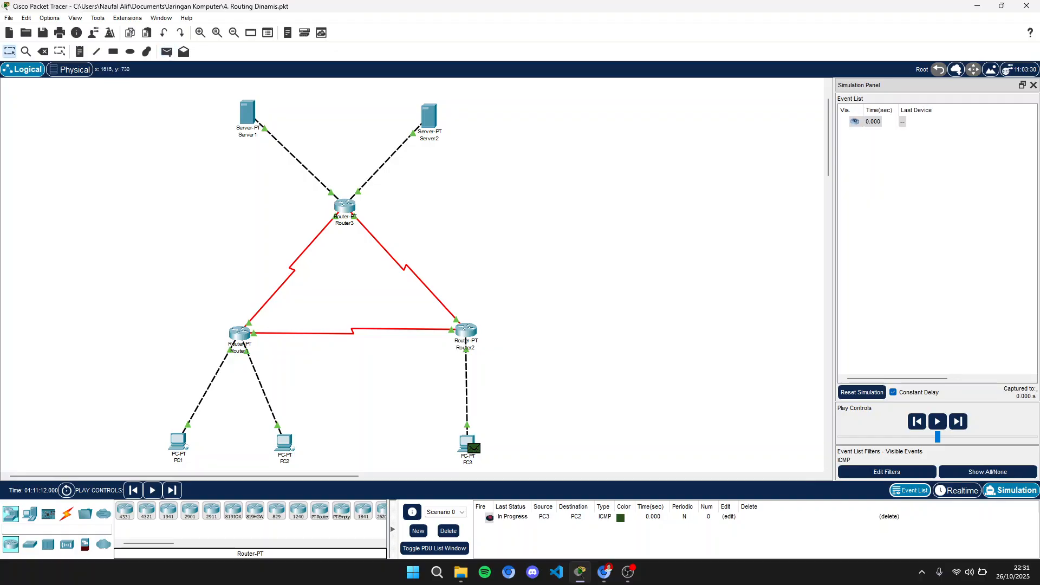
- Step and then play the simulation until the ICMP reply from PC2 returns to PC3
left_click(958, 421)
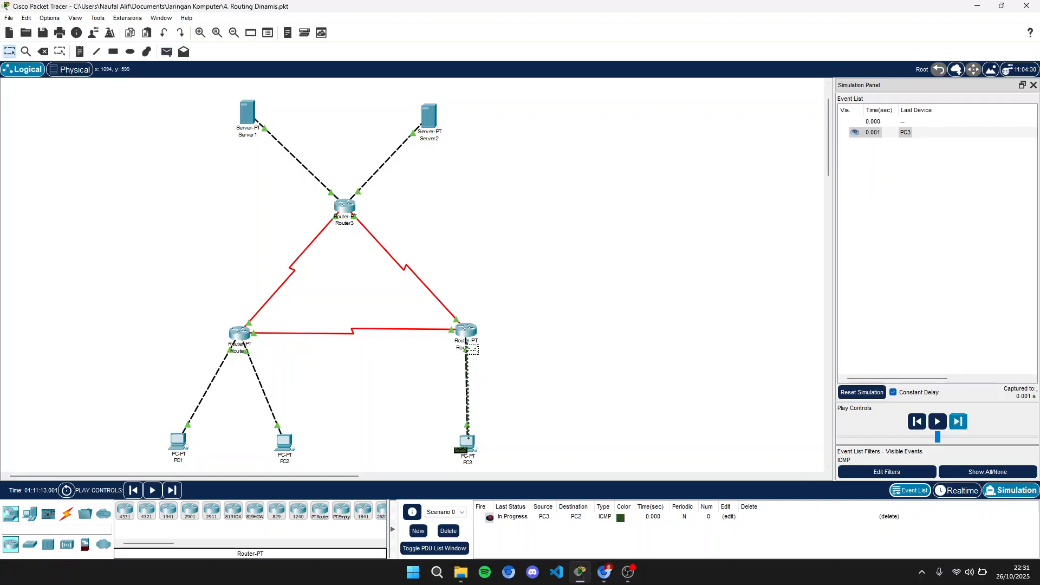
left_click(958, 421)
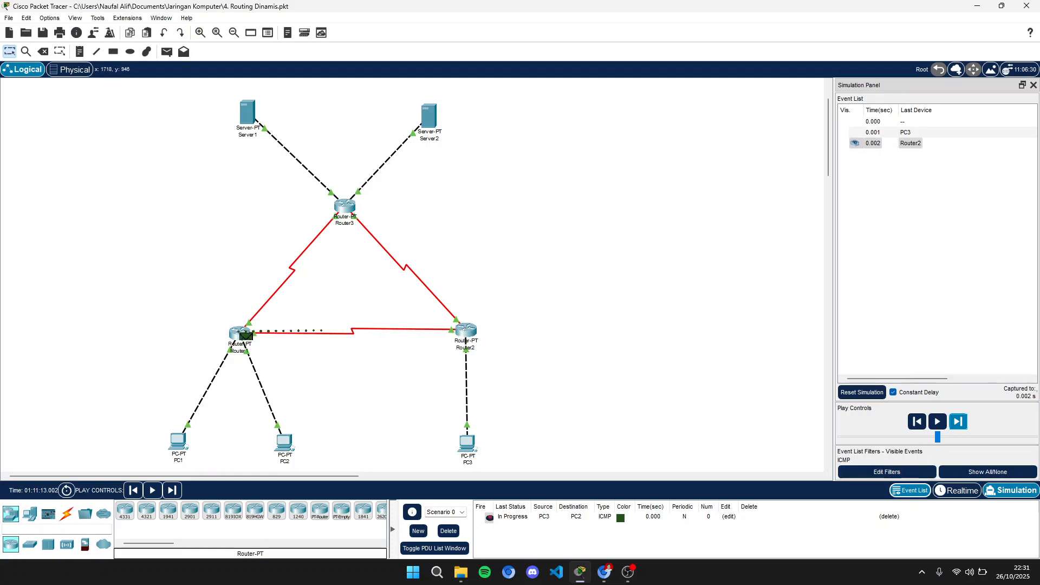
left_click(958, 421)
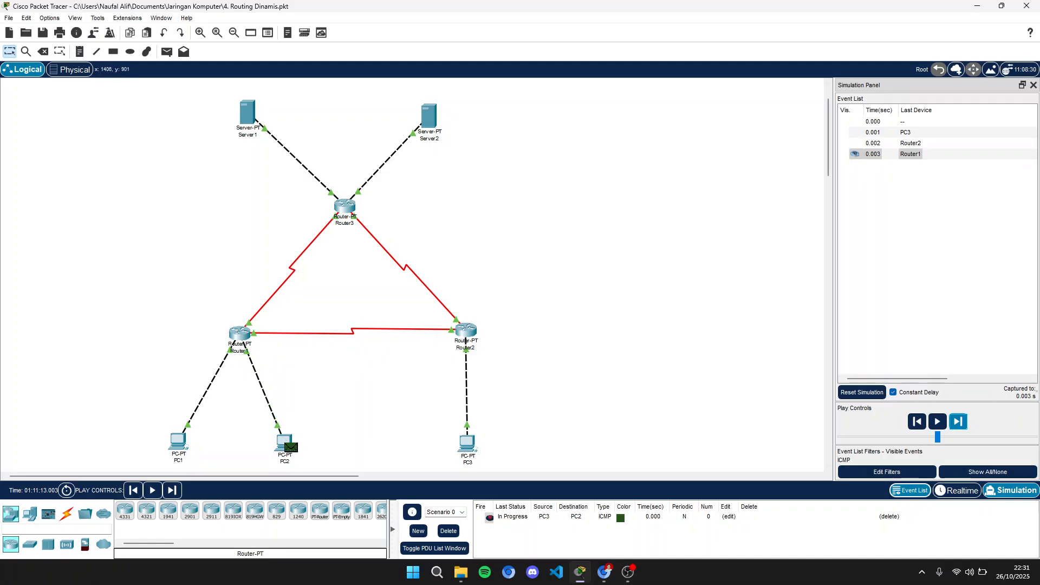
left_click(936, 422)
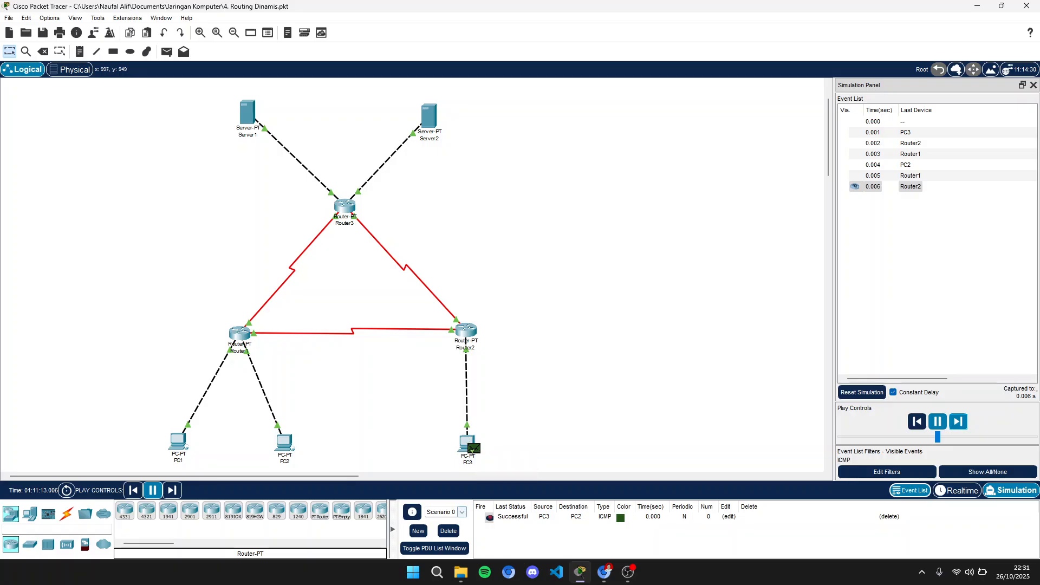
- Delete the PC3-to-PC2 PDU and send a new simple PDU from PC3 to Server1
left_click(449, 531)
left_click(167, 51)
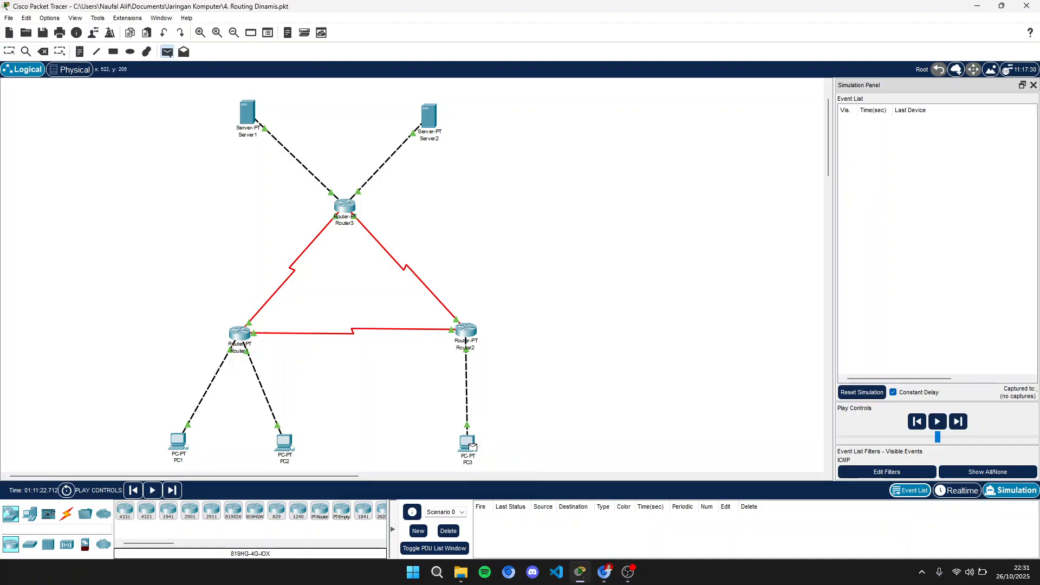
left_click(470, 445)
left_click(248, 114)
- Step the simulation forward until the ICMP reply from Server1 returns to PC3
left_click(957, 422)
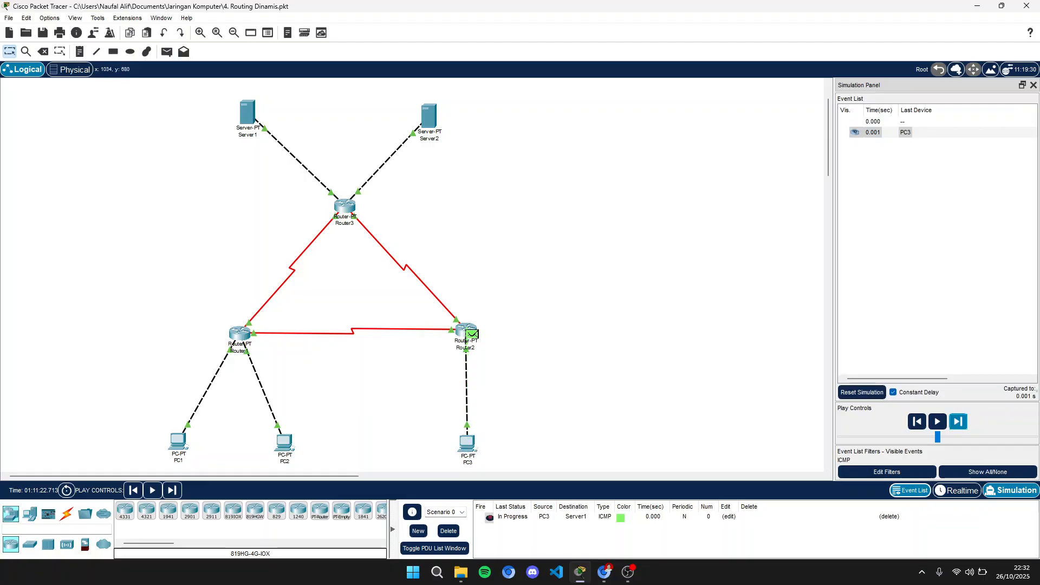
left_click(957, 422)
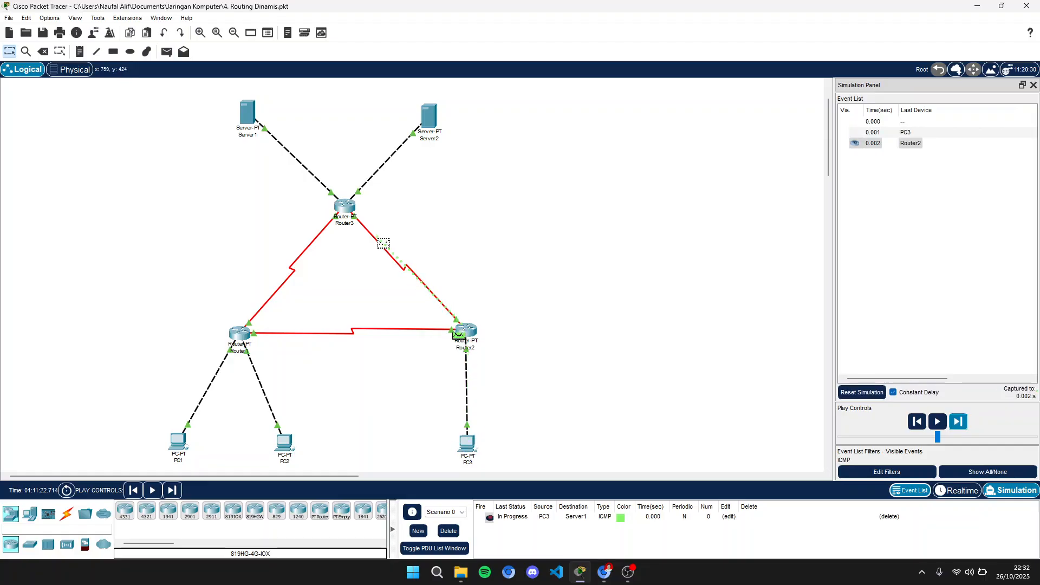
left_click(957, 422)
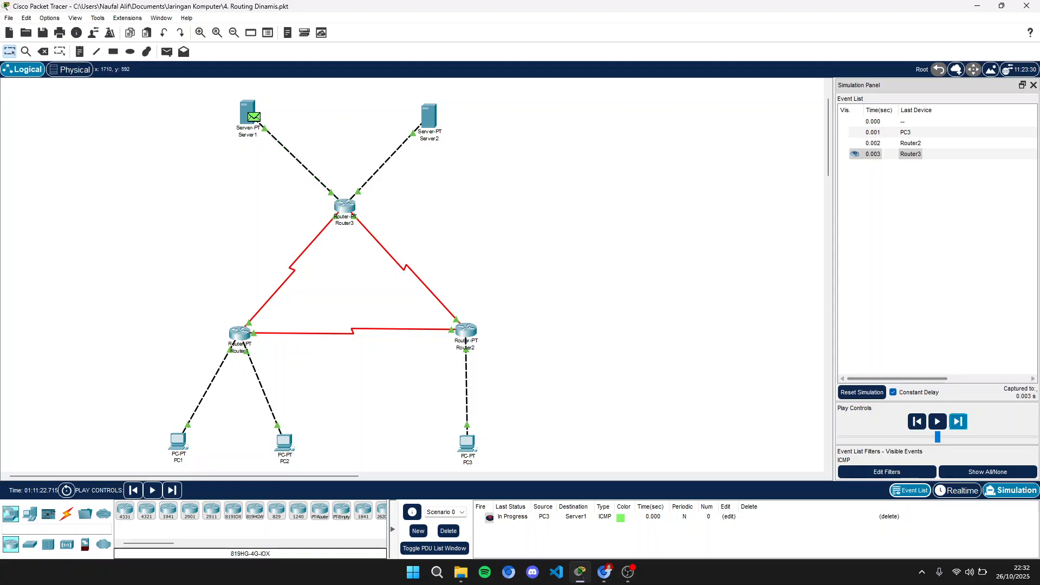
left_click(958, 422)
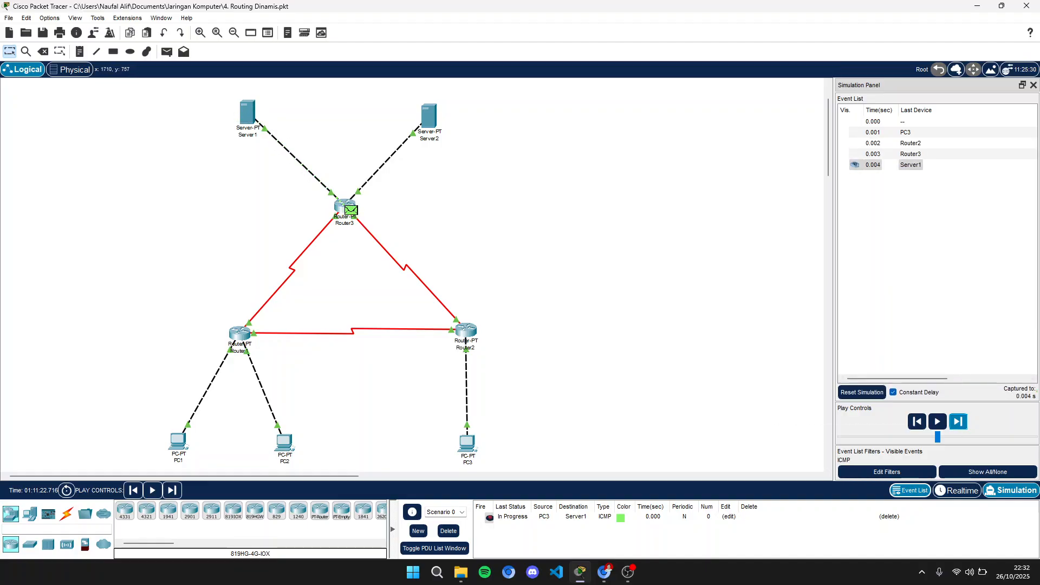
left_click(958, 422)
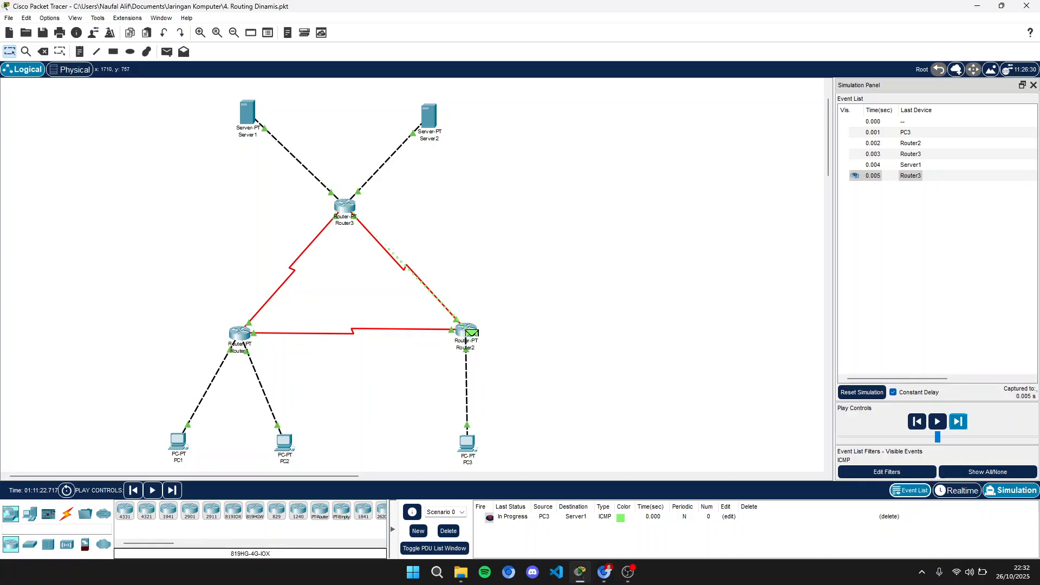
left_click(957, 422)
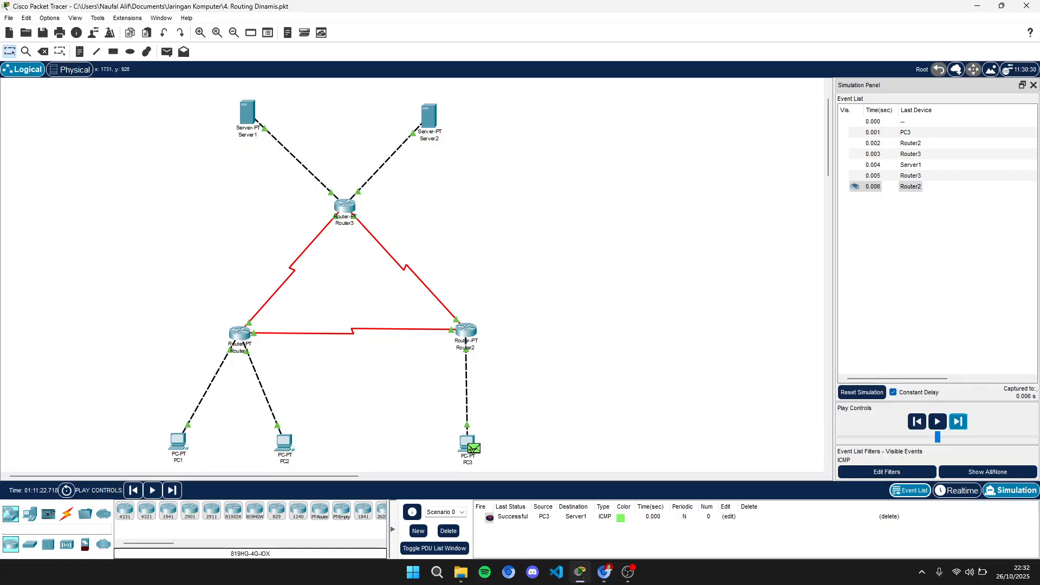
- Delete the PC3-to-Server1 PDU and send a new simple PDU from PC3 to Server2
left_click(448, 532)
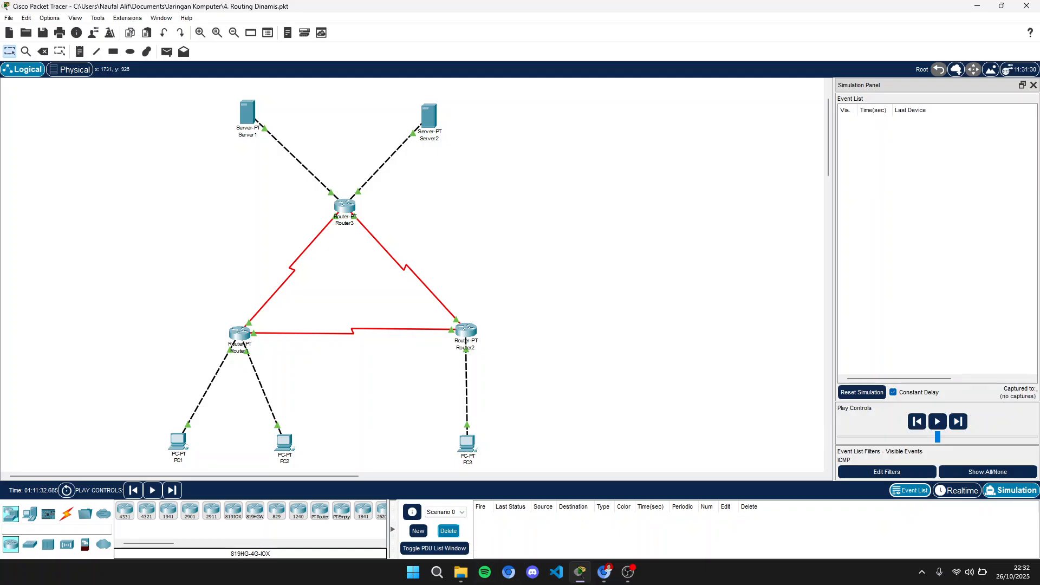
key("p")
left_click(466, 442)
left_click(429, 115)
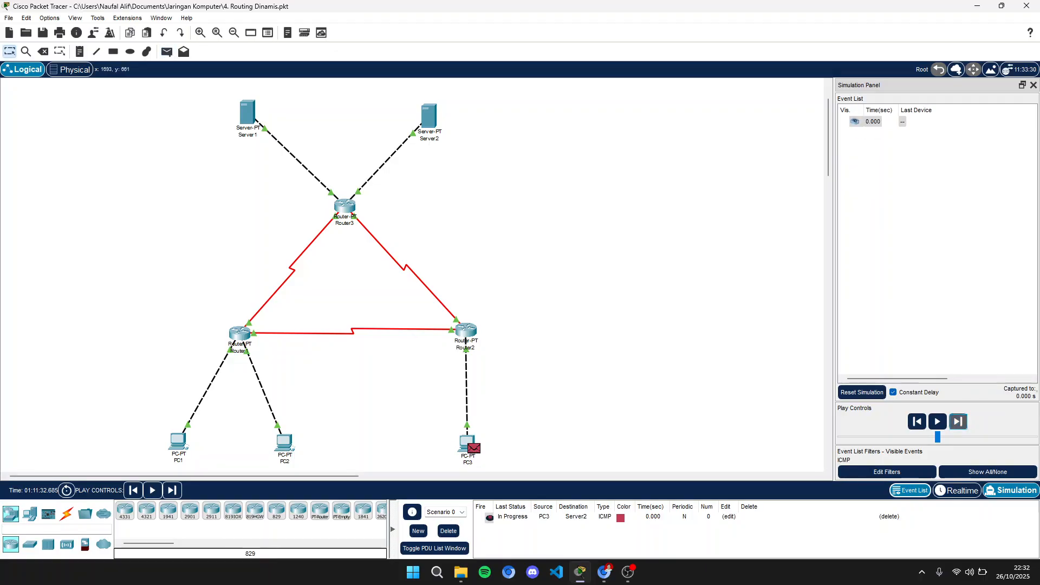
- Step the simulation forward until the ICMP reply from Server2 returns to PC3
left_click(958, 421)
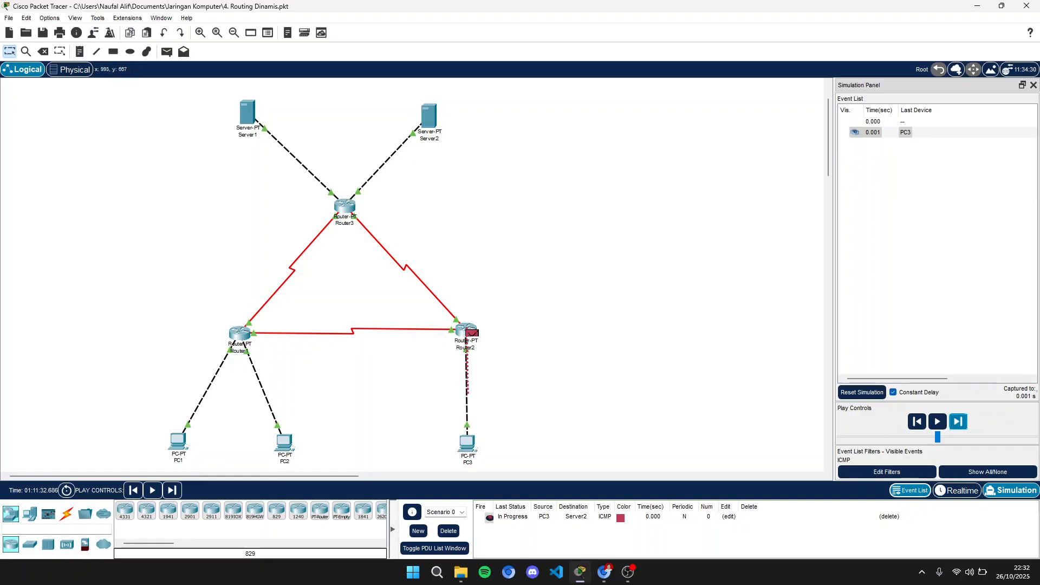
left_click(958, 422)
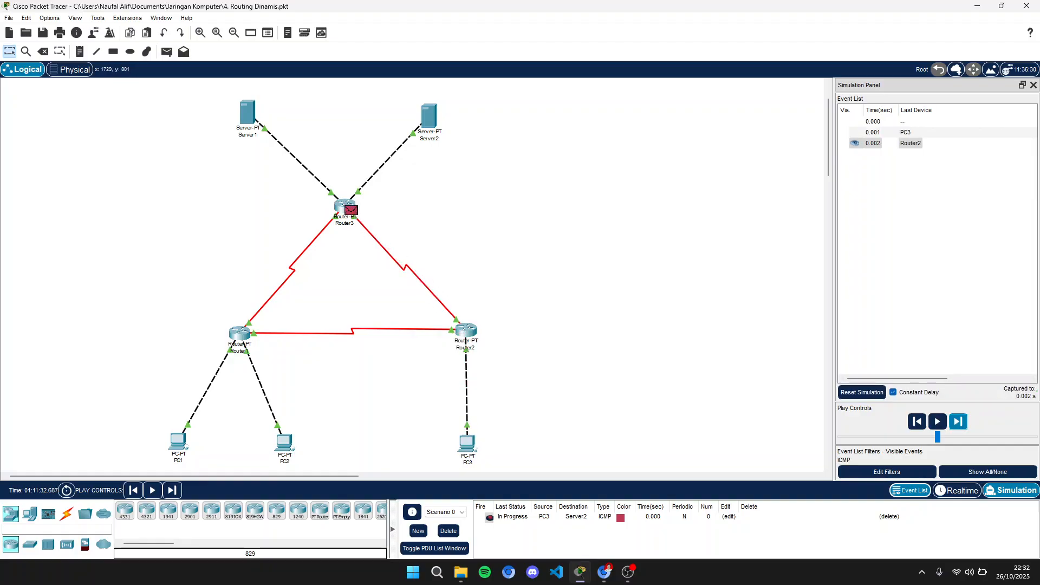
left_click(958, 421)
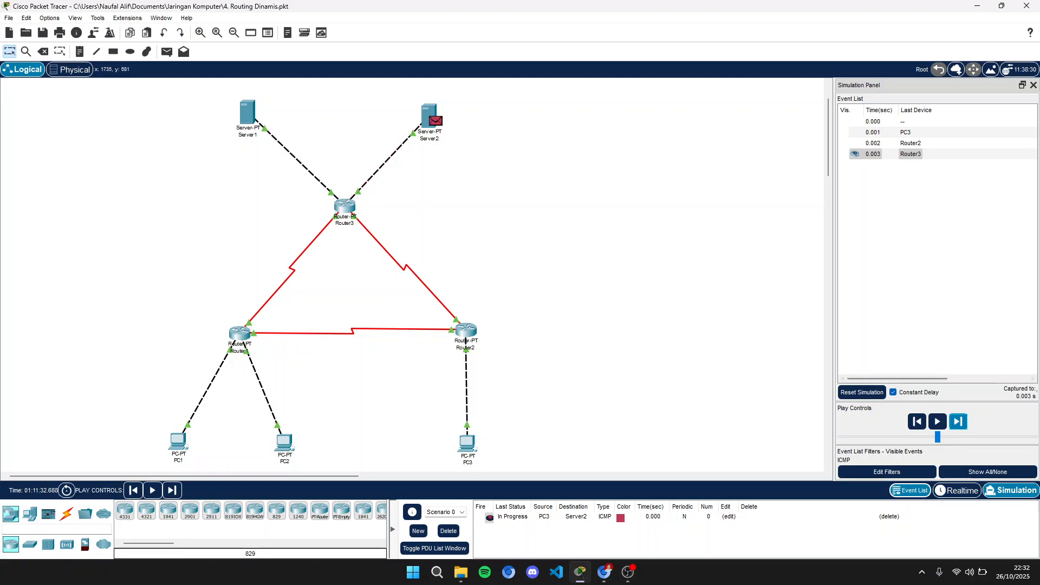
left_click(958, 421)
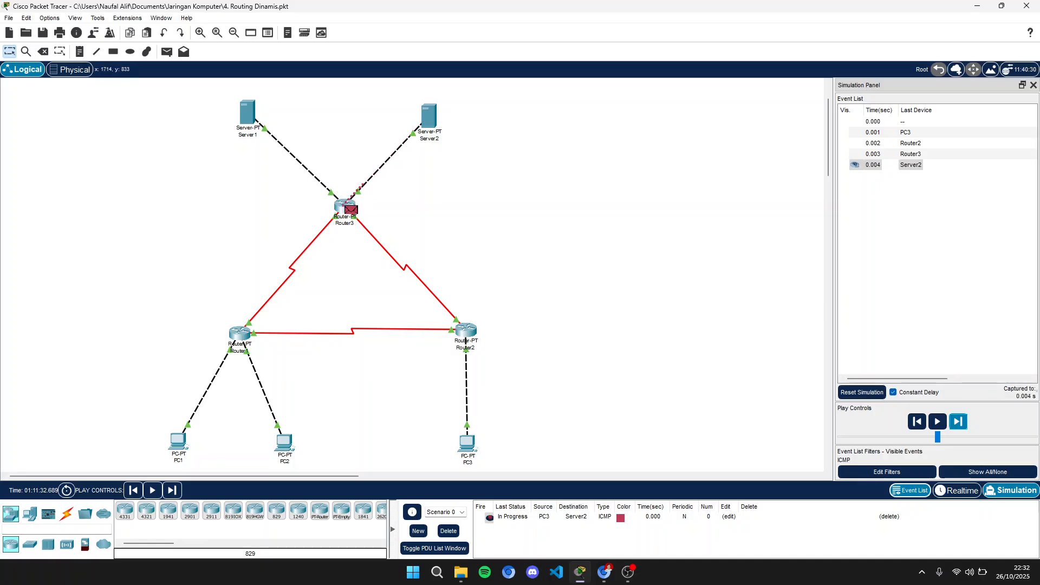
left_click(958, 421)
left_click(958, 422)
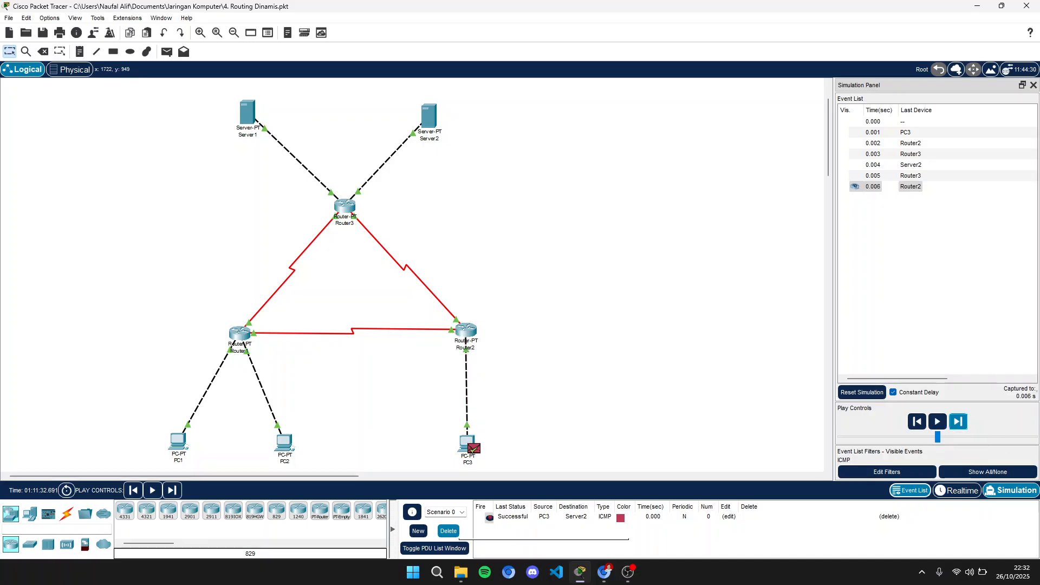
- Delete the PC3-to-Server2 PDU and send a new simple PDU from Server1 to Server2
left_click(449, 531)
left_click(167, 51)
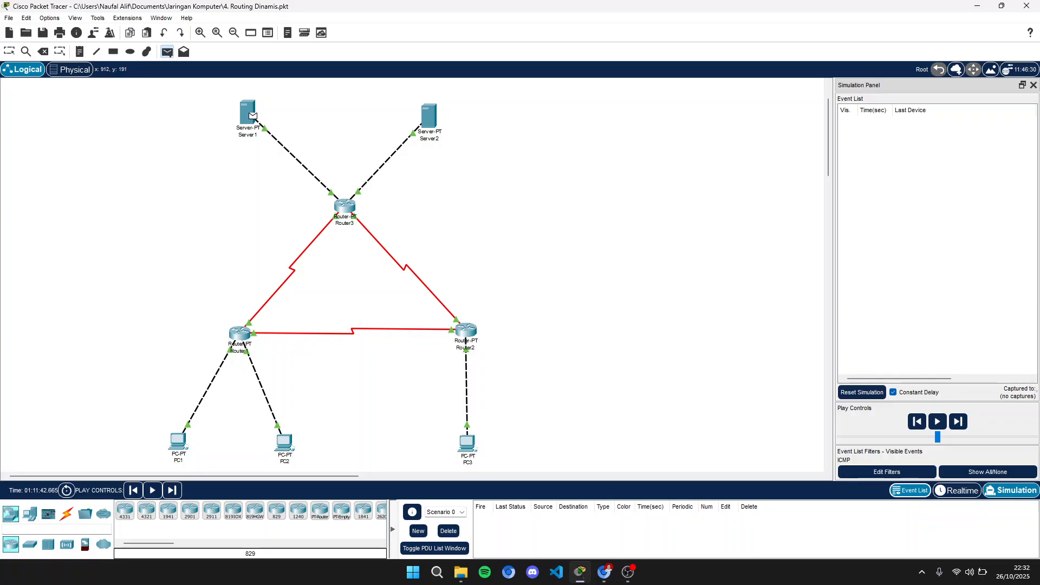
left_click(247, 113)
left_click(428, 114)
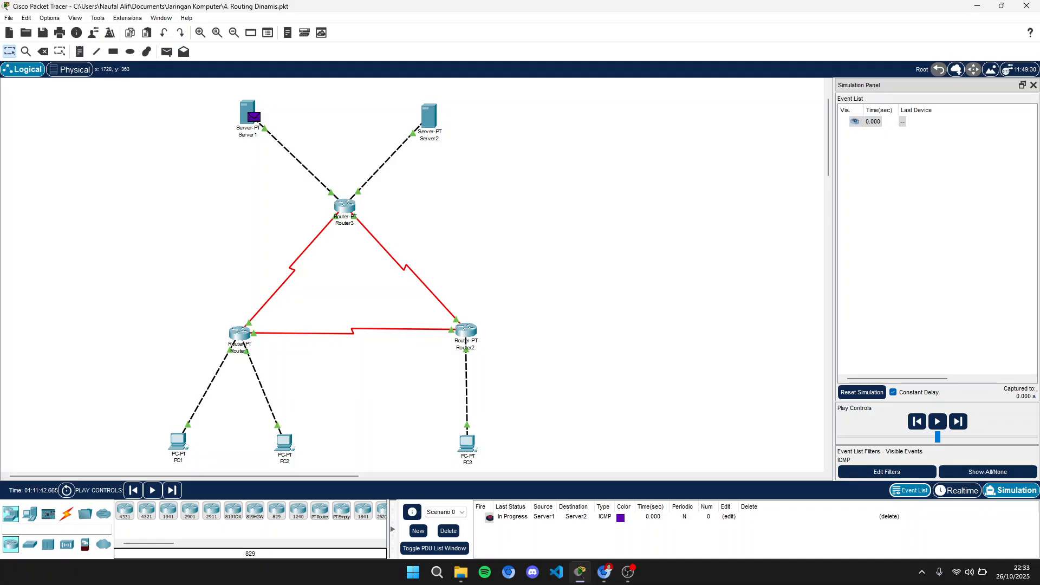
- Step the simulation forward until the ICMP reply from Server2 returns to Server1
left_click(958, 422)
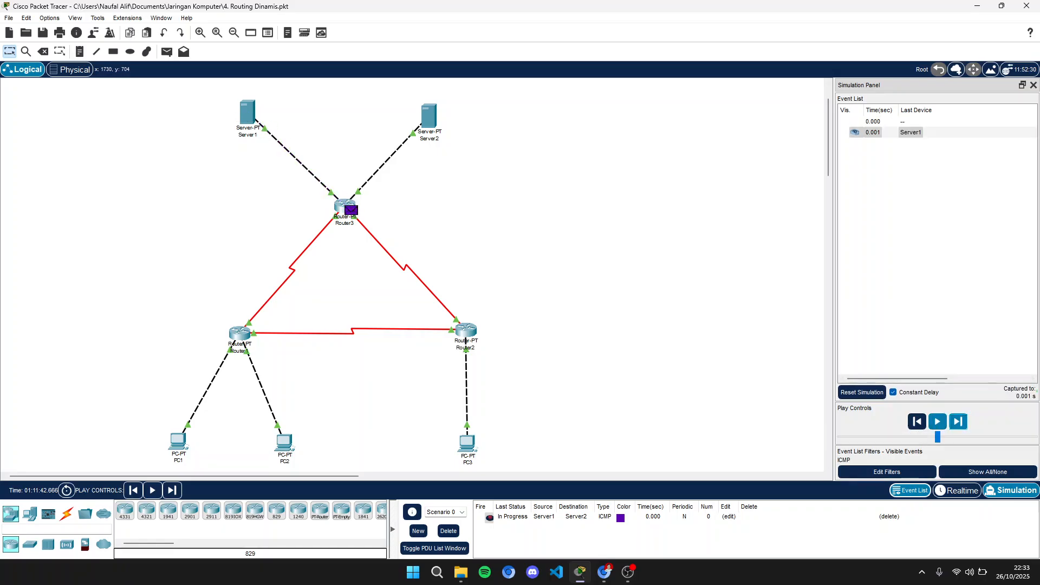
left_click(958, 422)
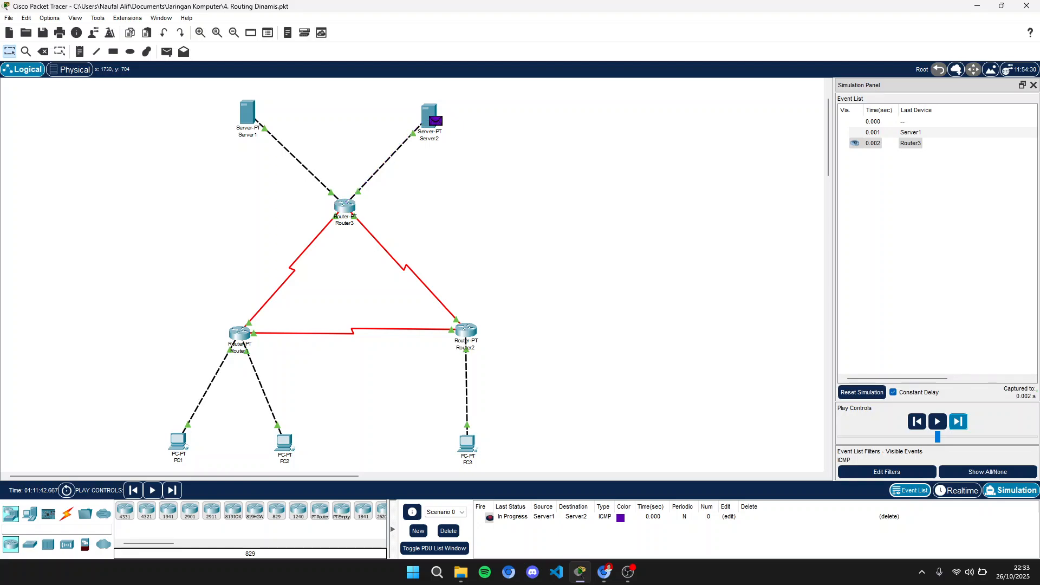
left_click(958, 422)
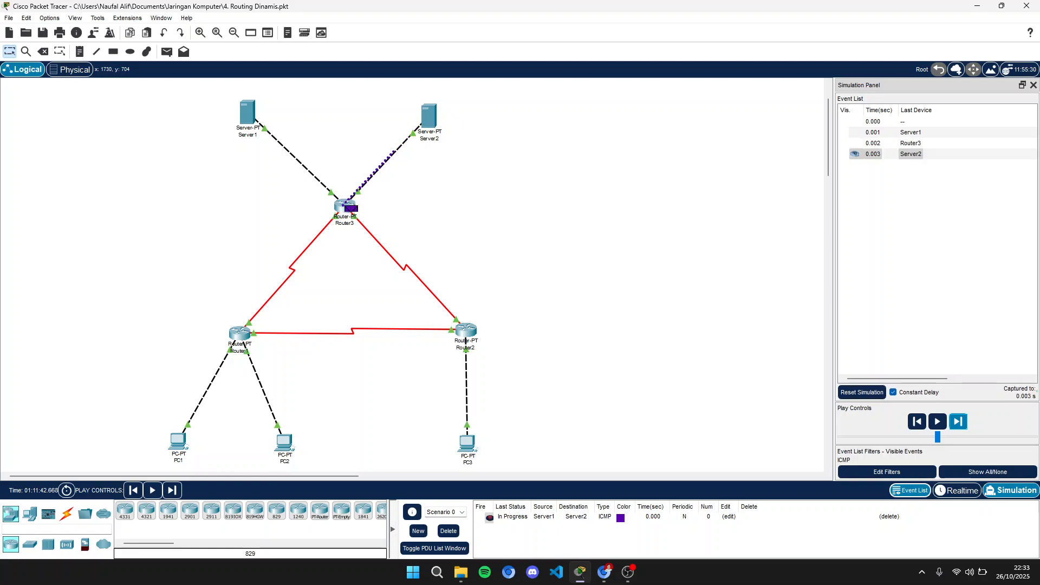
left_click(958, 422)
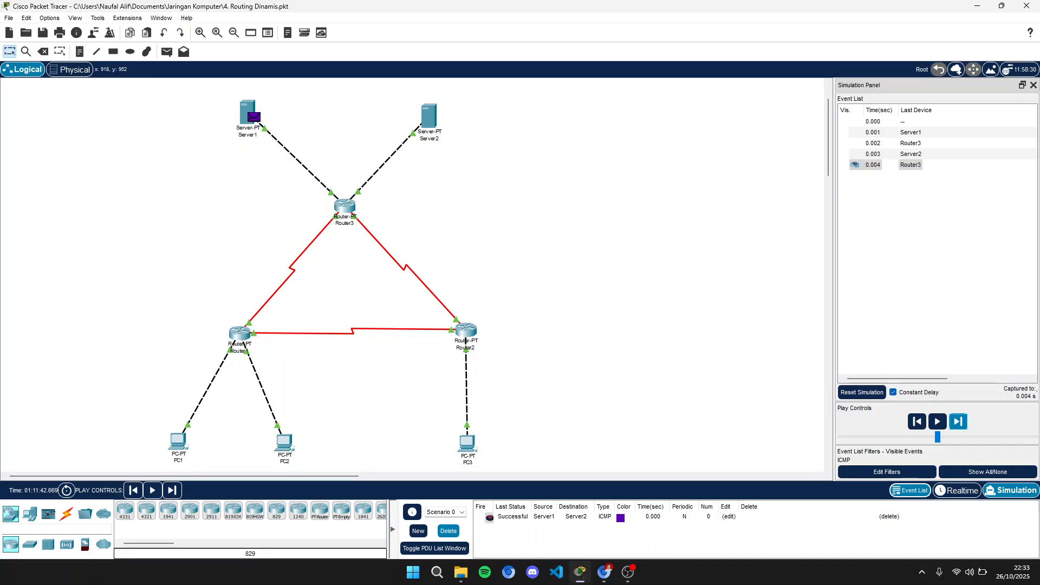
- Delete the Server1-to-Server2 PDU and send a new simple PDU from Server1 to PC1
left_click(448, 530)
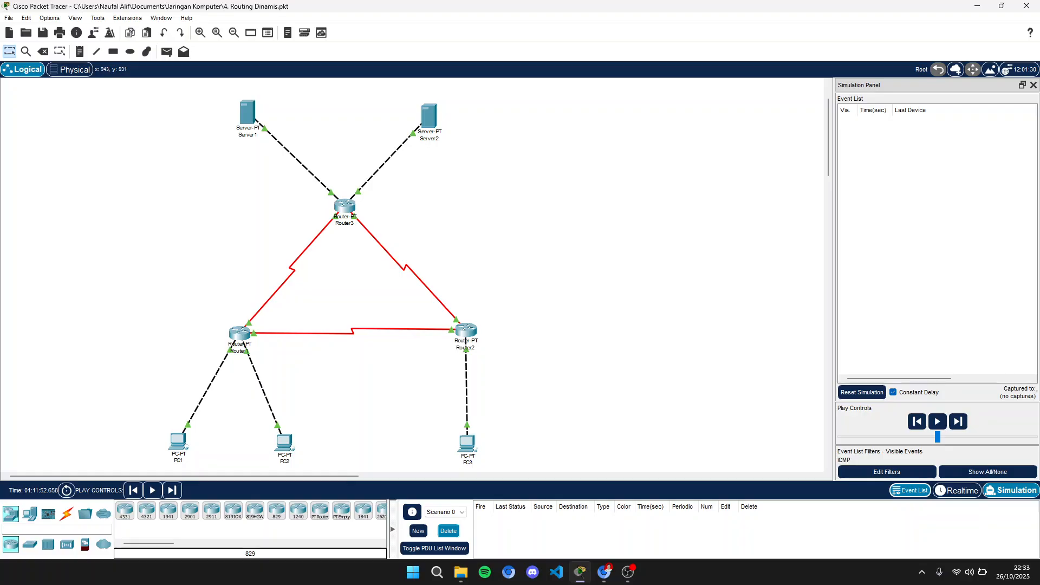
left_click(167, 51)
left_click(248, 114)
left_click(178, 441)
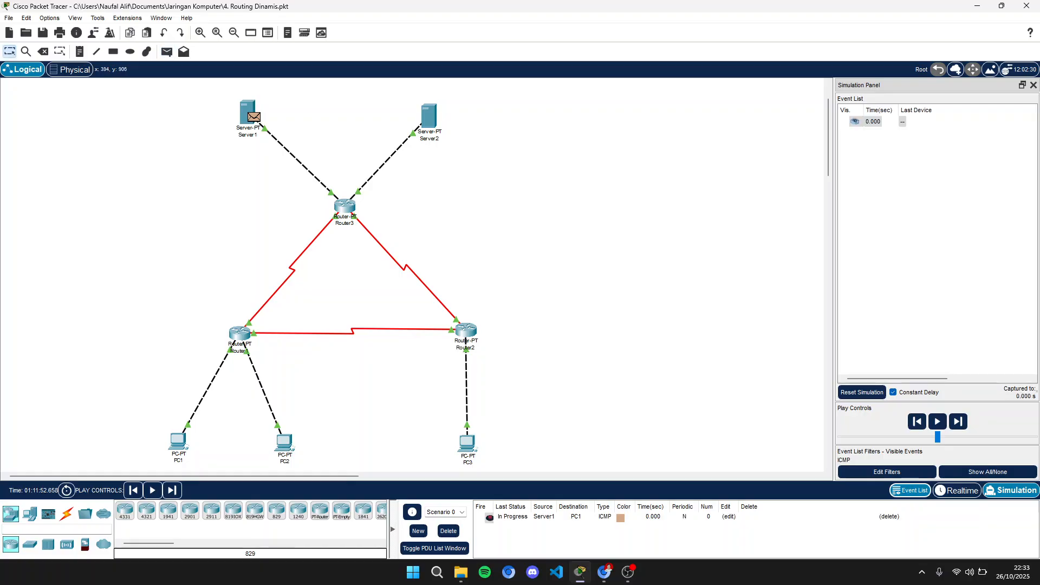
- Step the simulation forward until the ICMP reply from PC1 returns to Server1
left_click(957, 421)
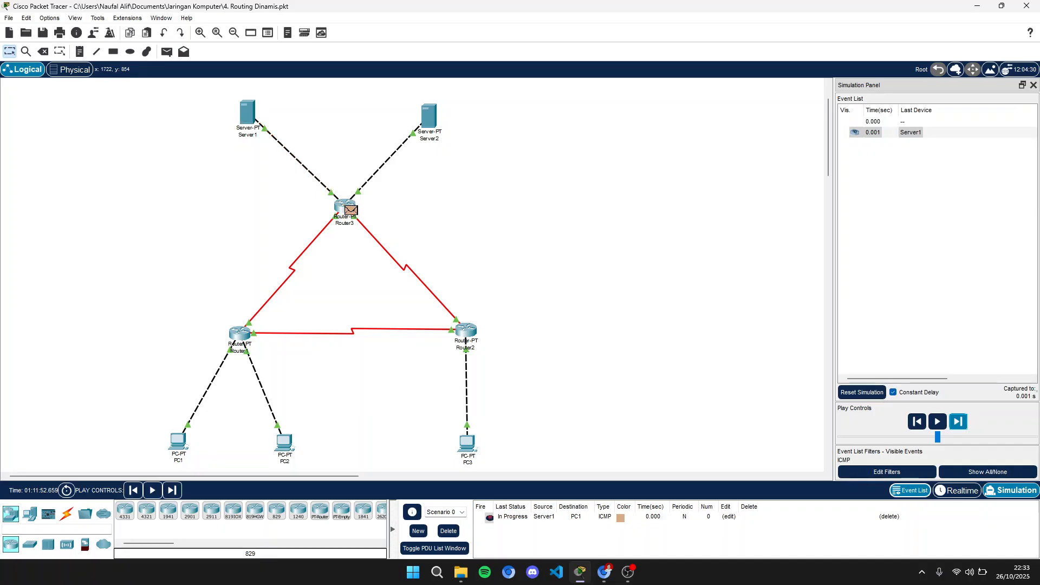
left_click(958, 421)
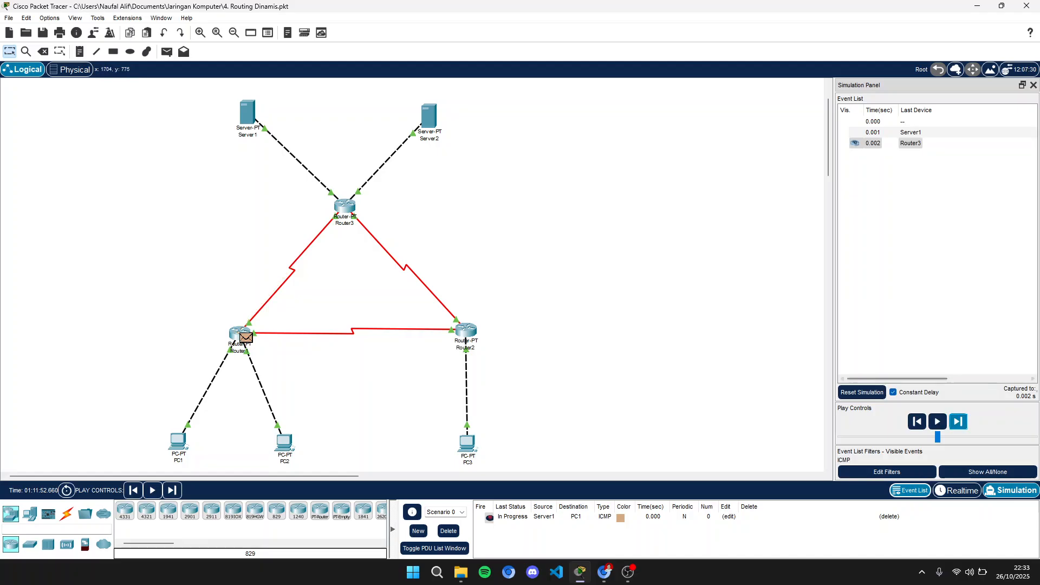
left_click(958, 422)
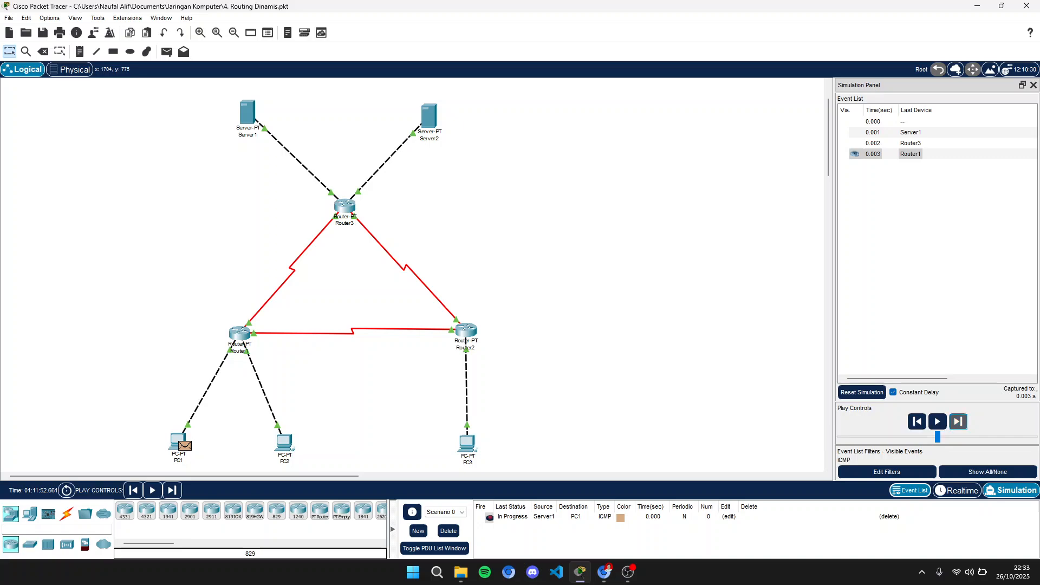
left_click(957, 421)
left_click(958, 421)
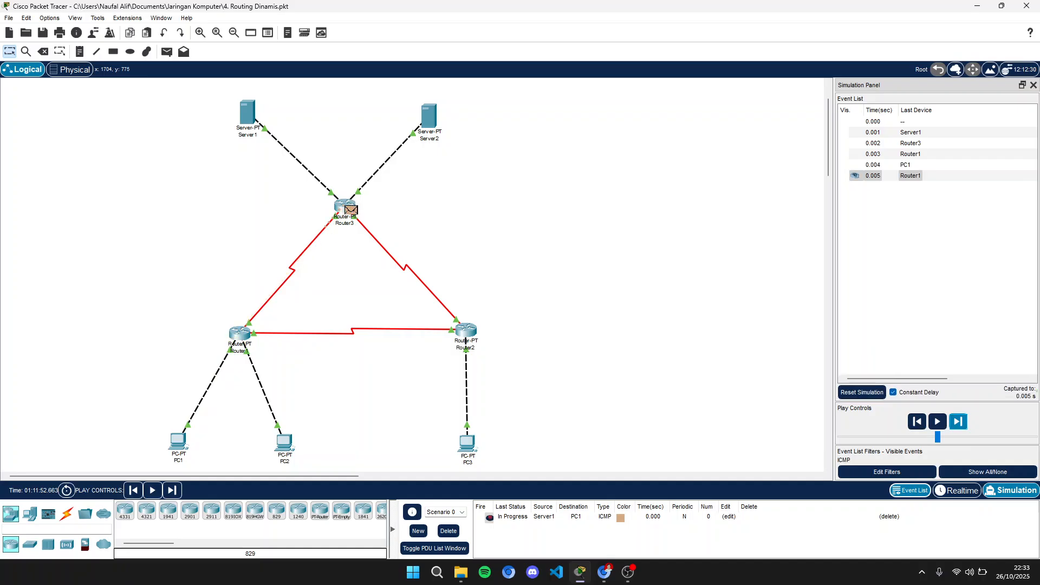
left_click(958, 421)
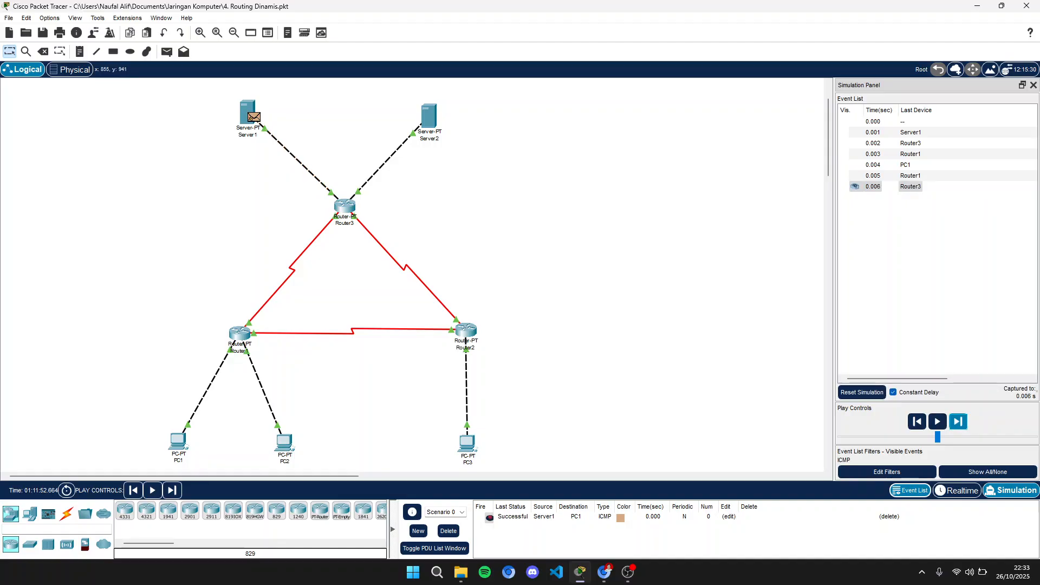
- Delete the Server1-to-PC1 PDU, send a simple PDU from Server1 to PC2, and step forward once
left_click(448, 531)
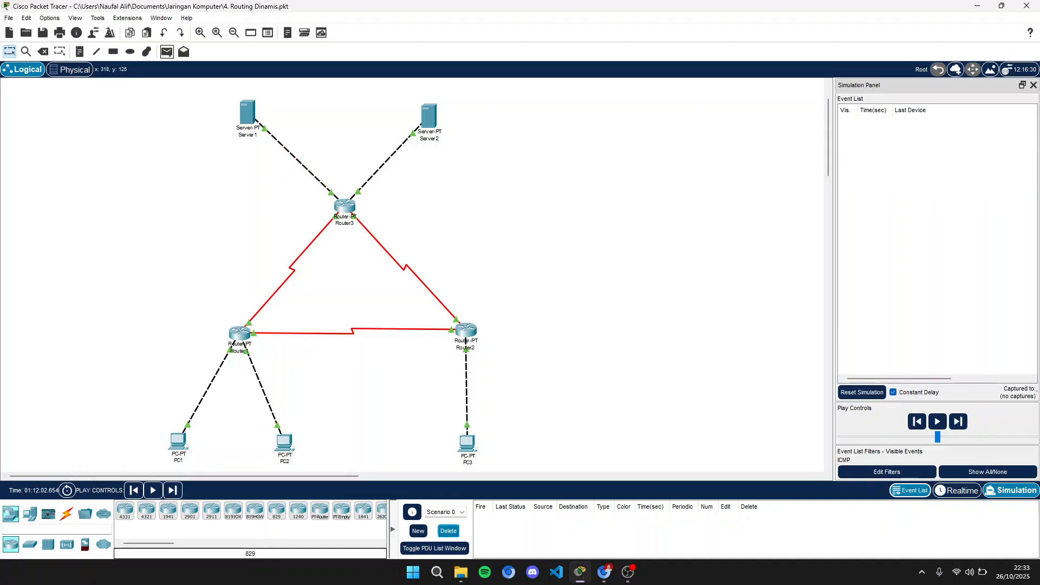
left_click(167, 51)
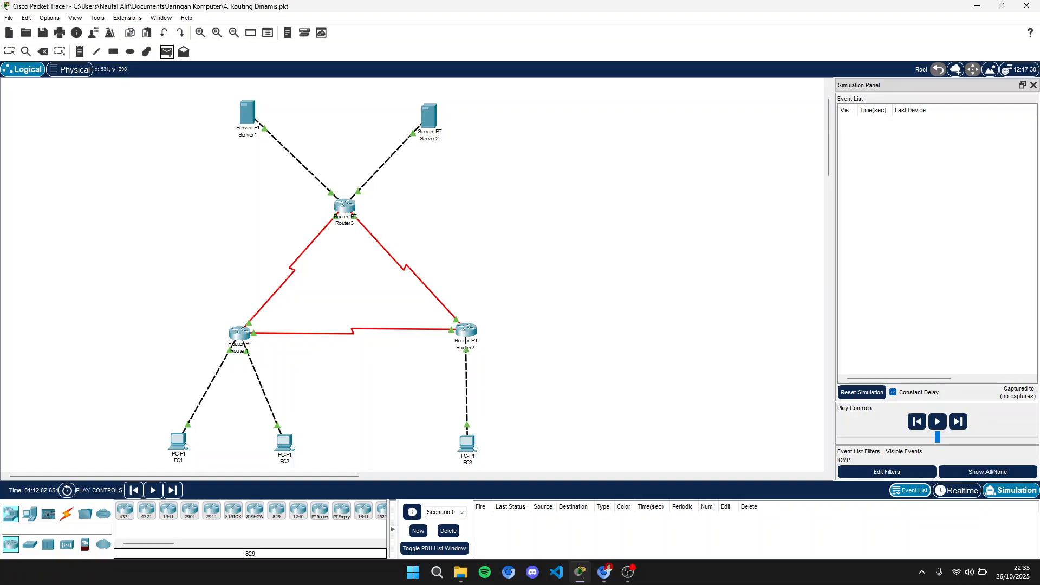
left_click(248, 112)
left_click(284, 442)
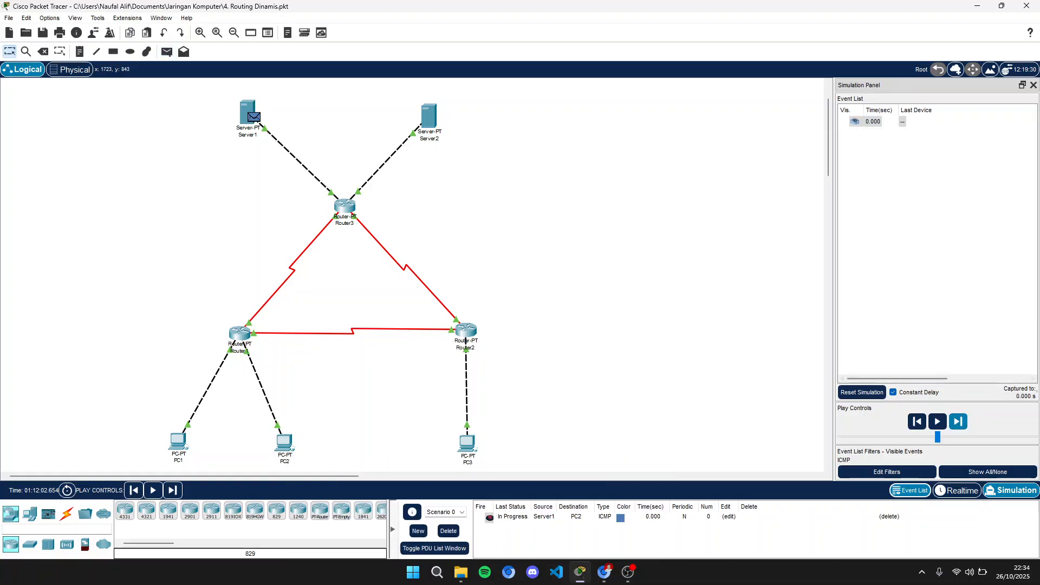
left_click(958, 421)
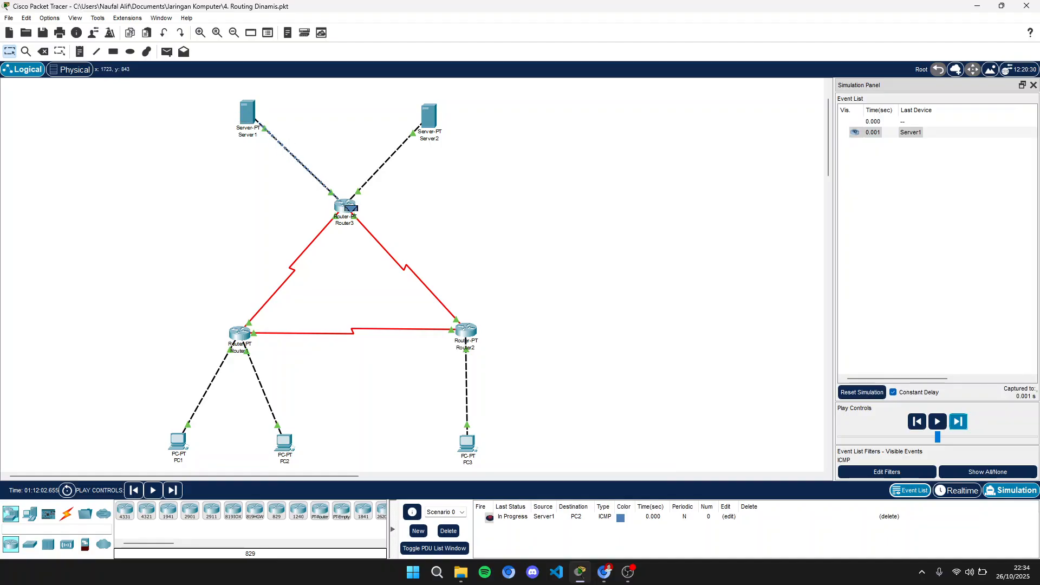
- Step the simulation forward, inspecting the PDU at PC2, until the ICMP reply returns to Server1
left_click(958, 421)
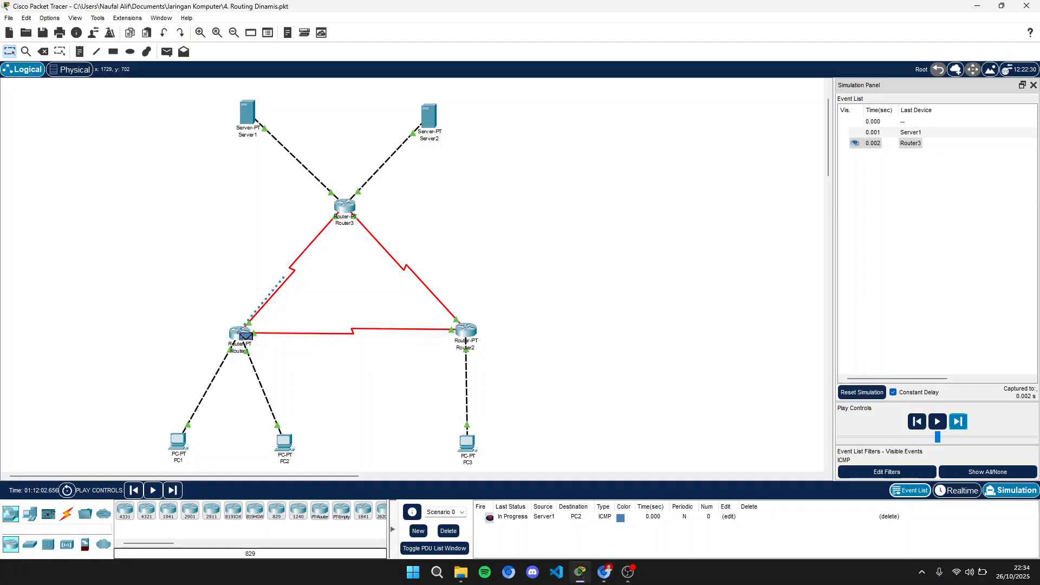
left_click(958, 421)
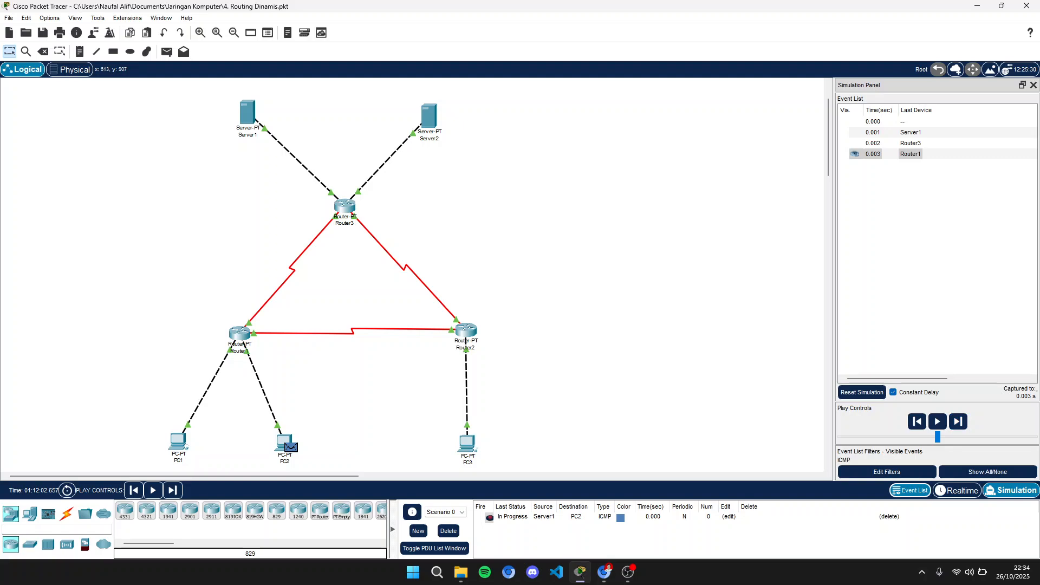
left_click(290, 447)
left_click(664, 127)
left_click(958, 422)
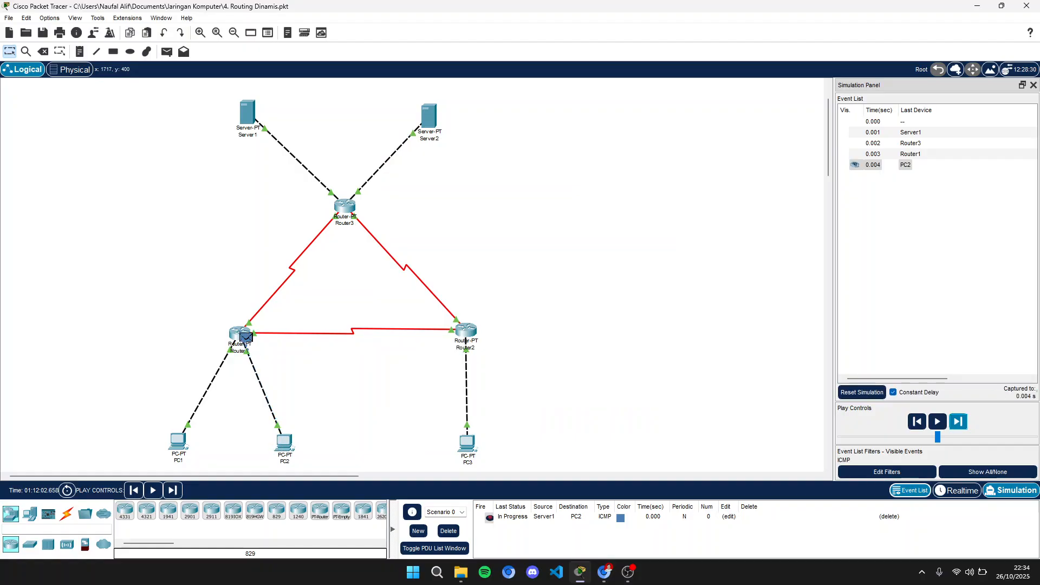
left_click(958, 421)
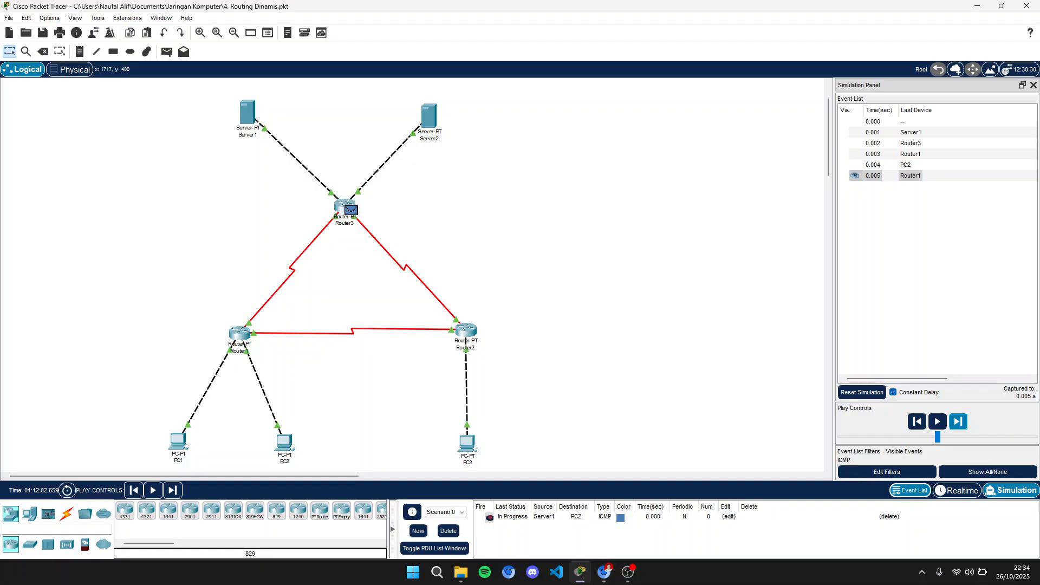
left_click(957, 421)
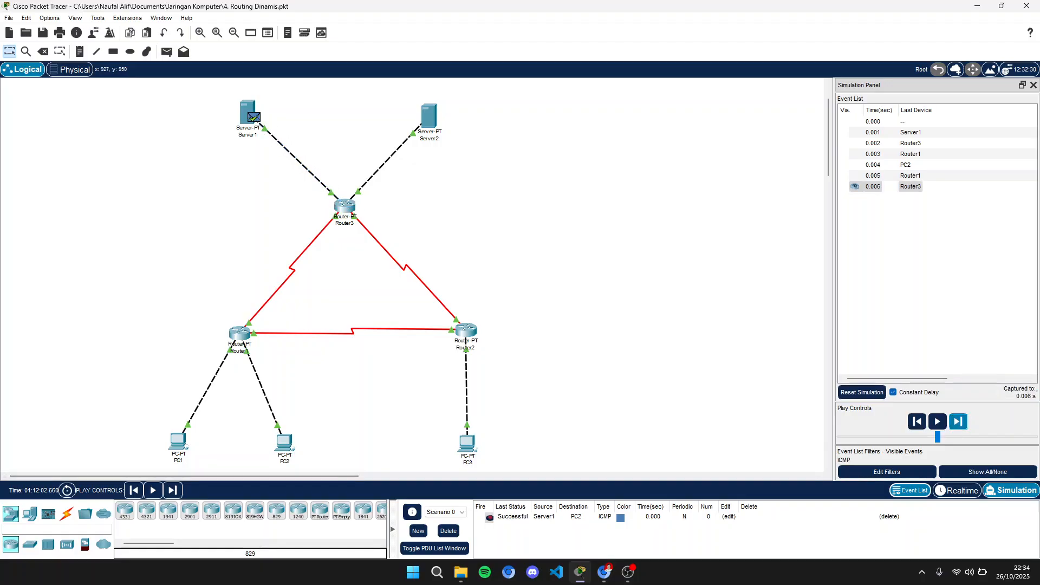
- Delete the Server1-to-PC2 PDU, send a simple PDU from Server1 to PC3, and step forward once
left_click(448, 531)
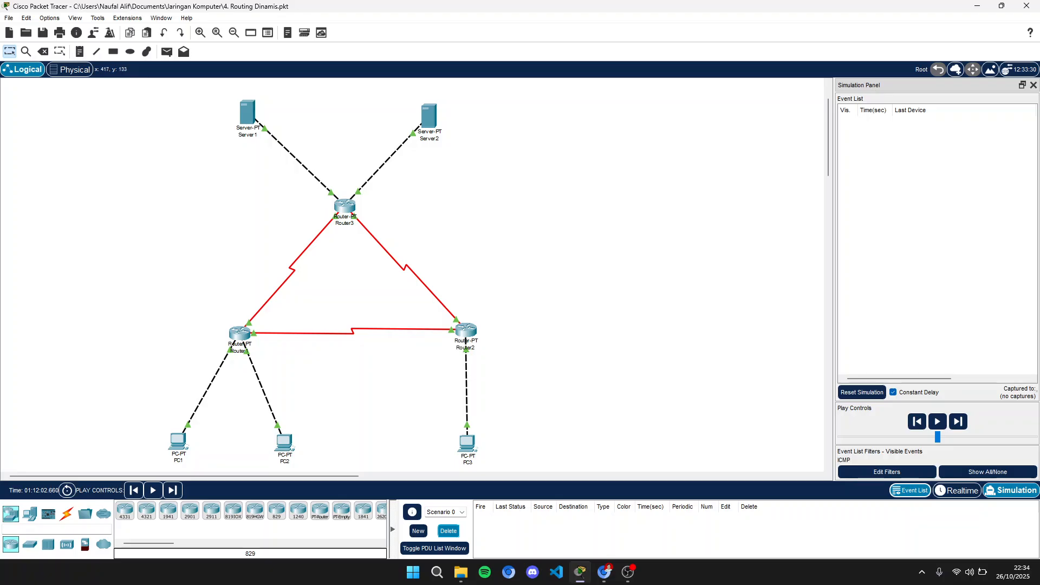
left_click(167, 51)
left_click(248, 113)
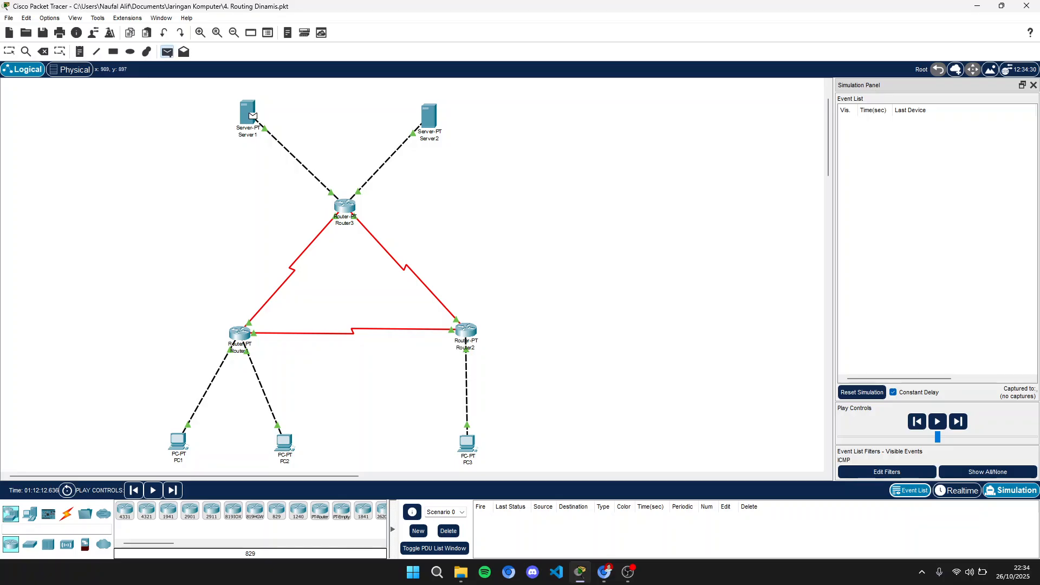
left_click(467, 443)
left_click(958, 422)
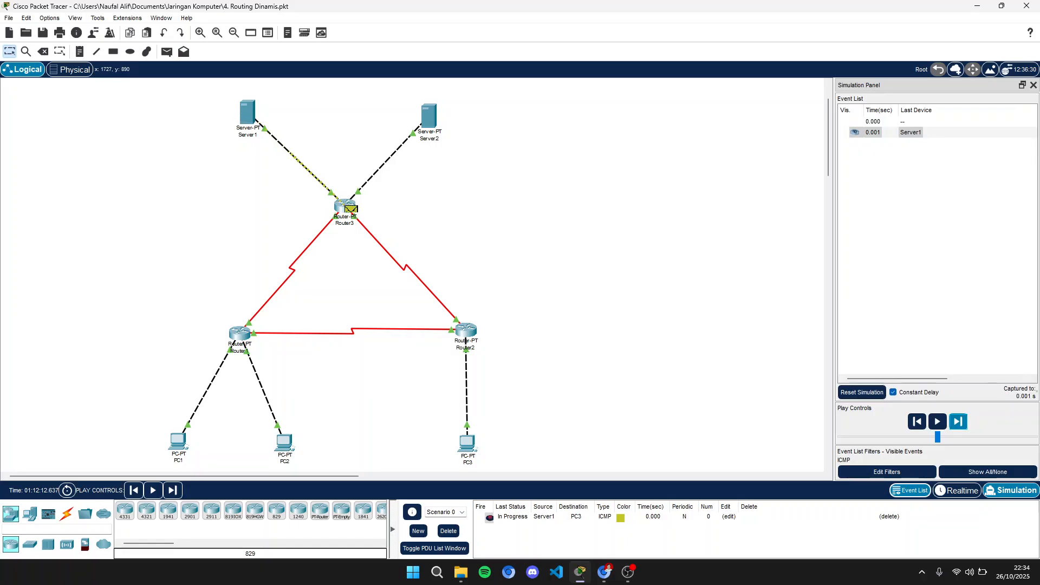
- Step the simulation forward to PC3 and inspect the ICMP PDU details received at PC3
left_click(958, 421)
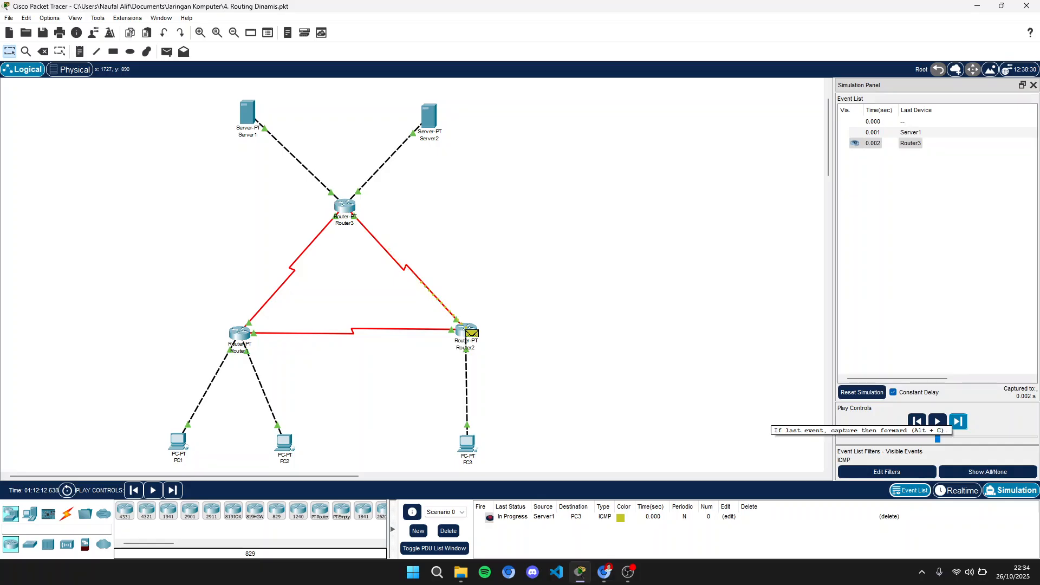
left_click(958, 421)
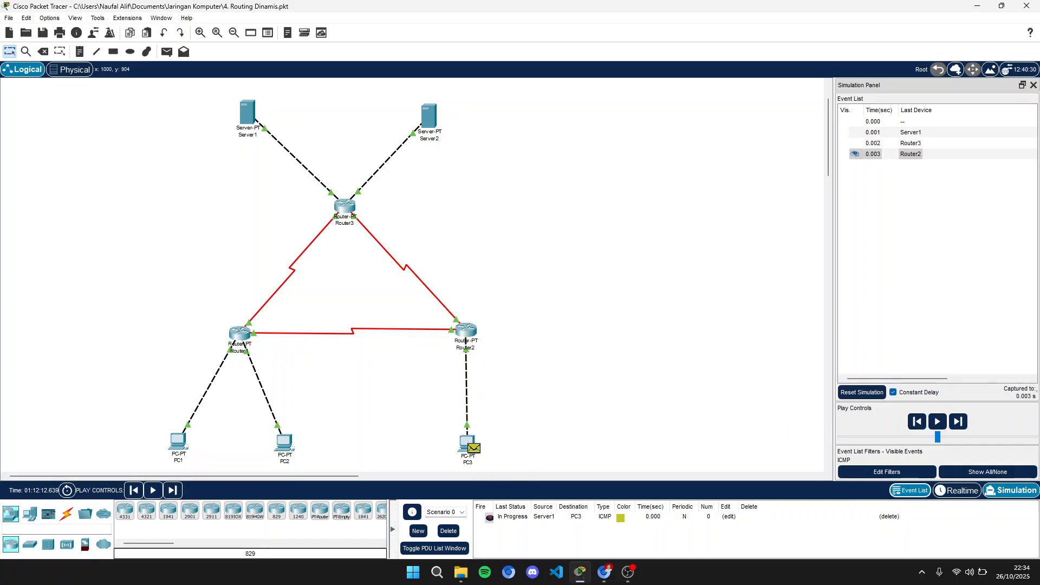
left_click(473, 447)
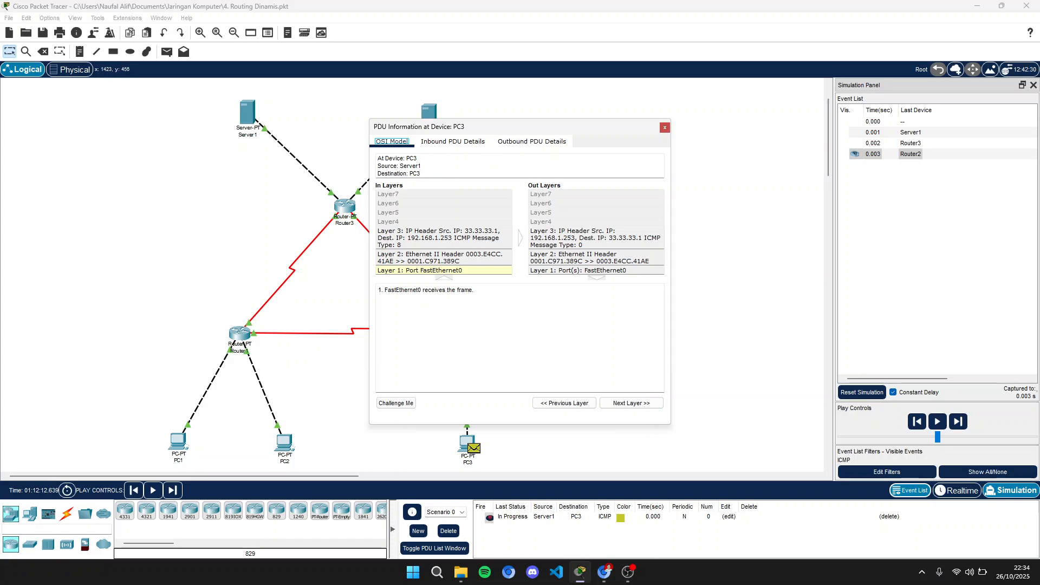
left_click(665, 127)
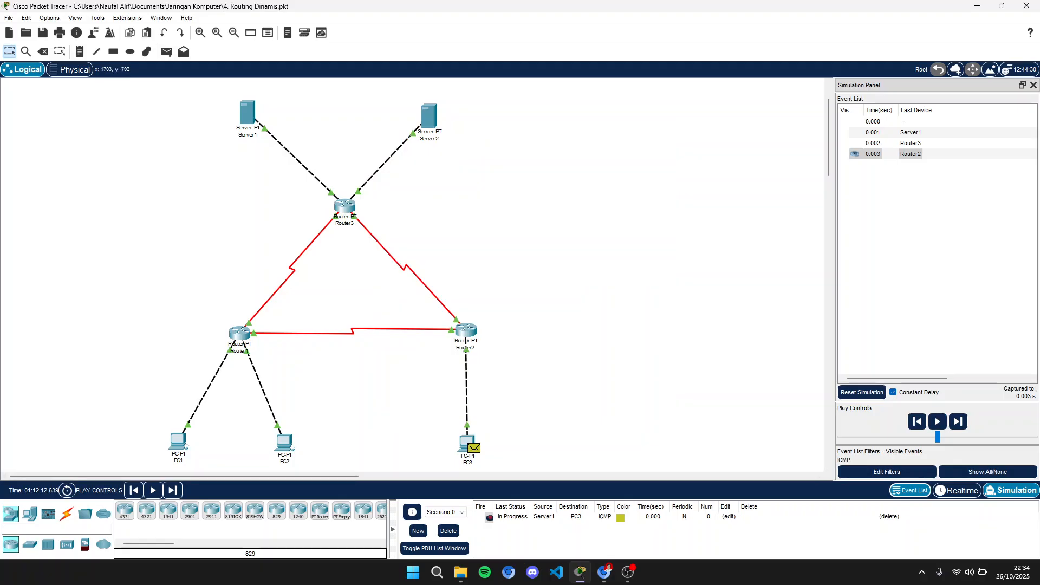
left_click(957, 421)
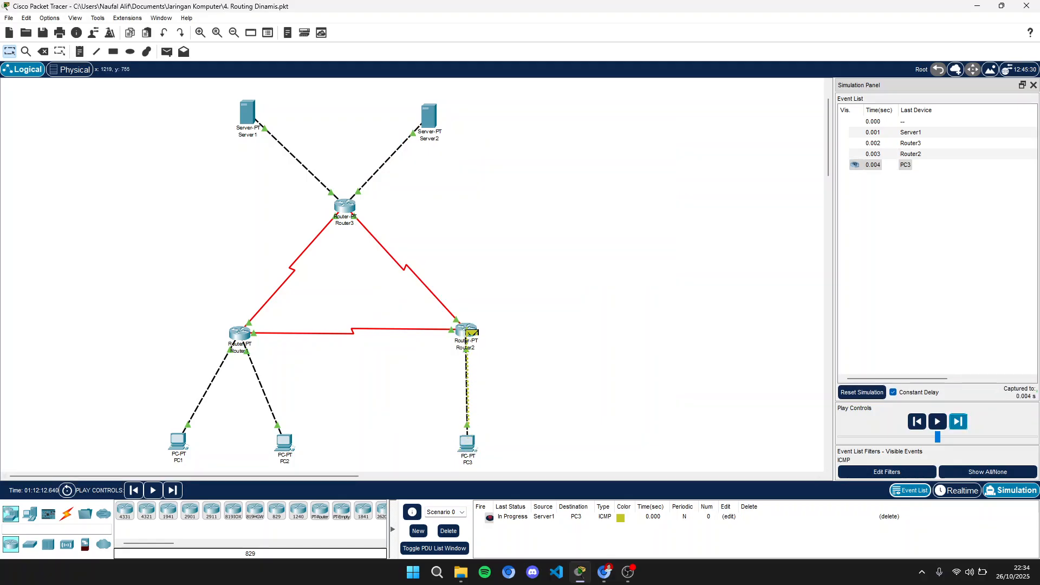
- Inspect the returning PDU's details at Router2 and step forward until the reply reaches Server1
left_click(472, 340)
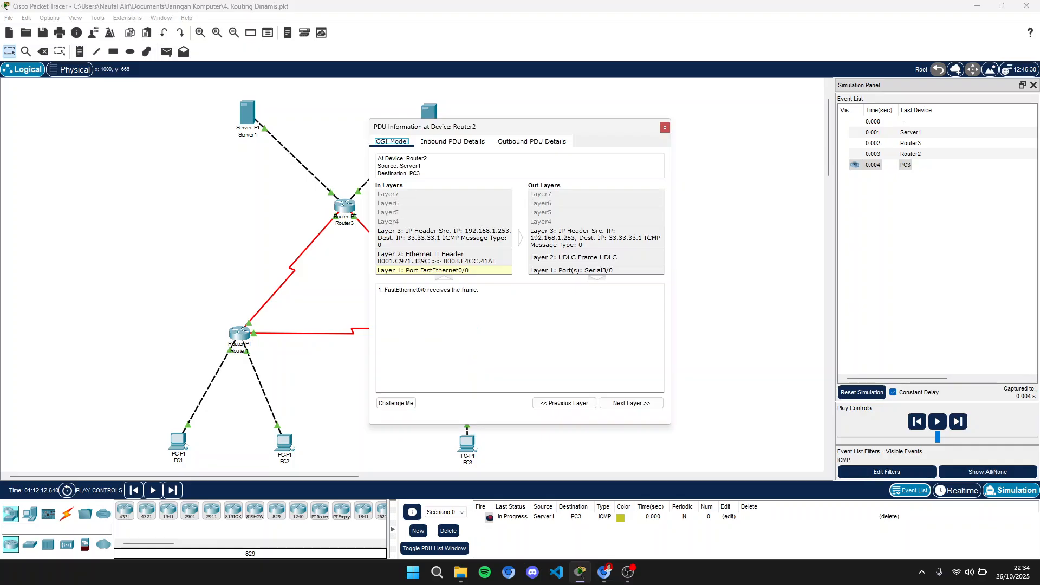
left_click_drag(515, 126, 645, 75)
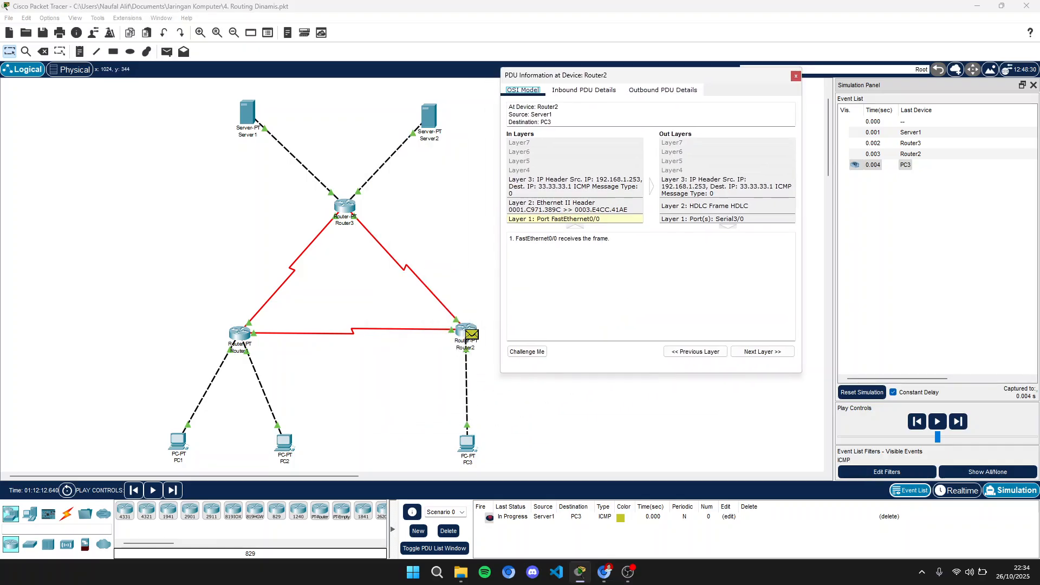
left_click(796, 76)
left_click(958, 422)
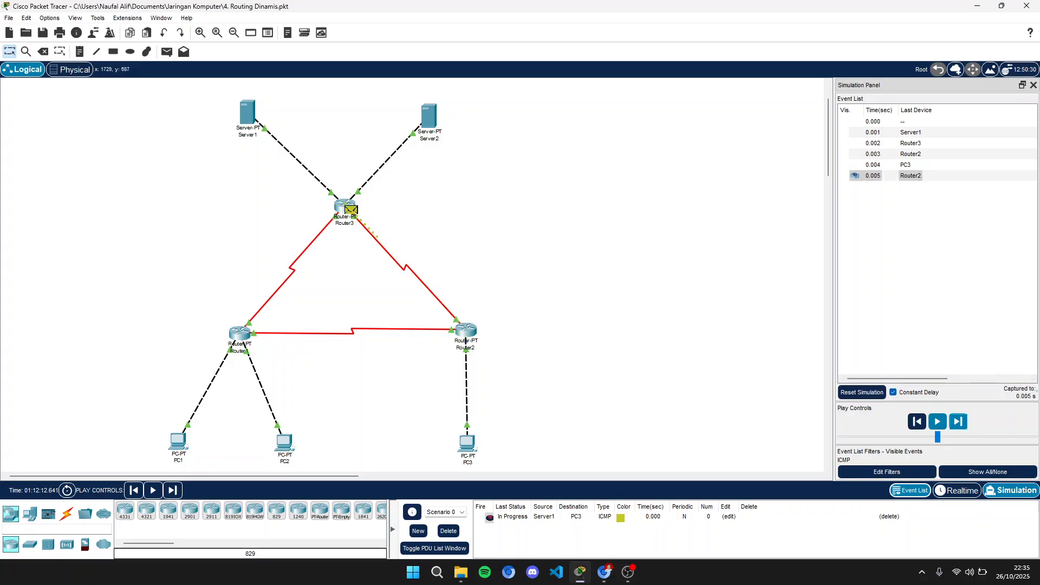
left_click(958, 421)
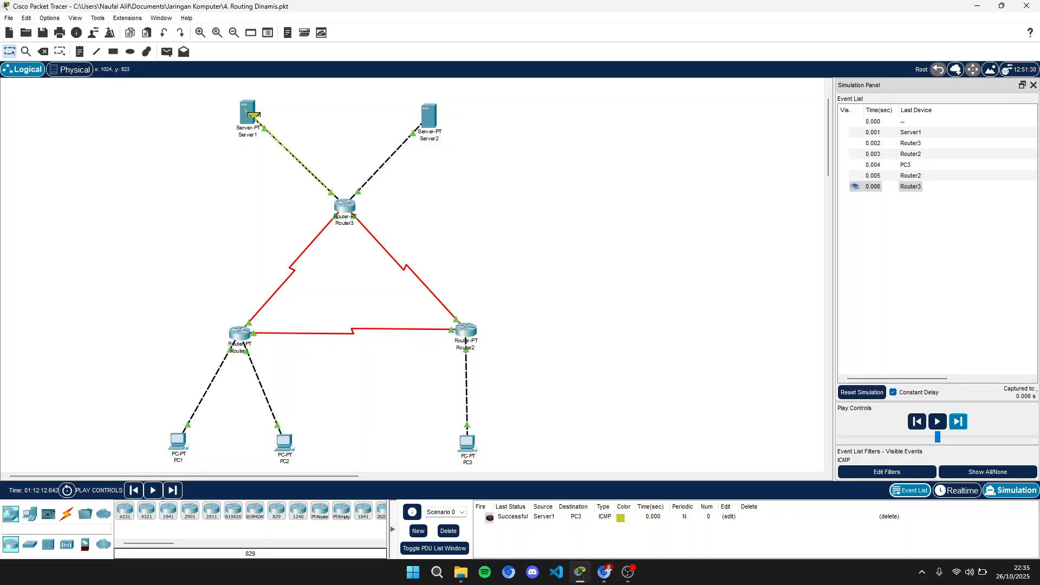
- Delete the Server1-to-PC3 PDU and switch back to Realtime mode
scroll(249, 116, "down", 1)
scroll(249, 117, "up", 2)
scroll(250, 117, "down", 1)
left_click(449, 530)
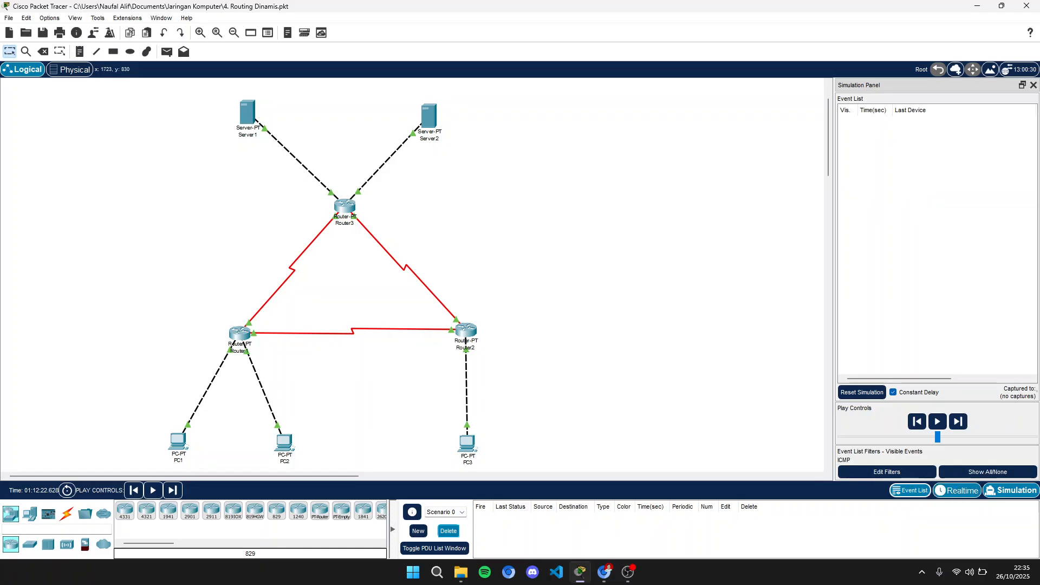
left_click(956, 490)
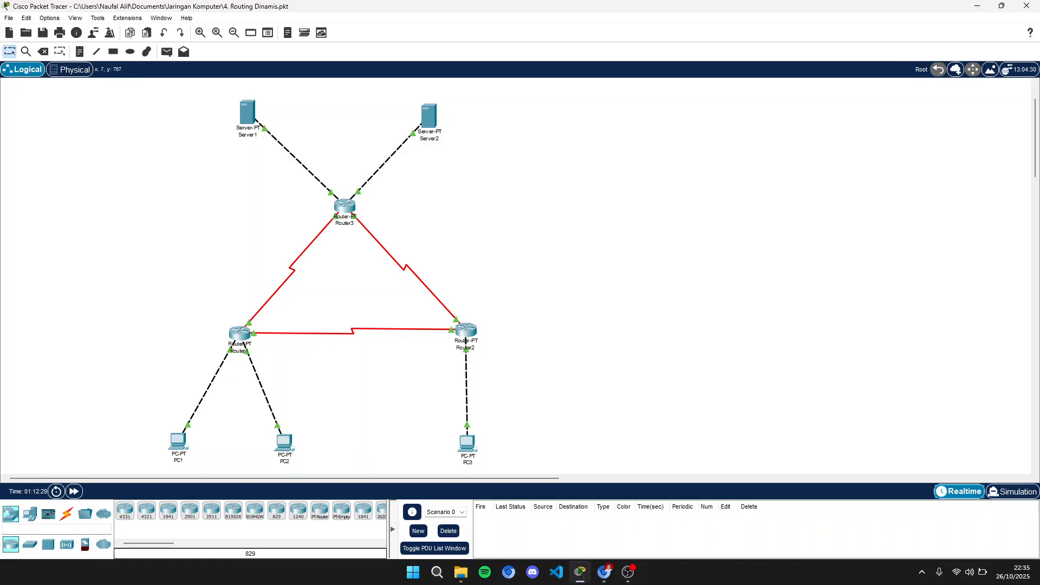
left_click(628, 572)
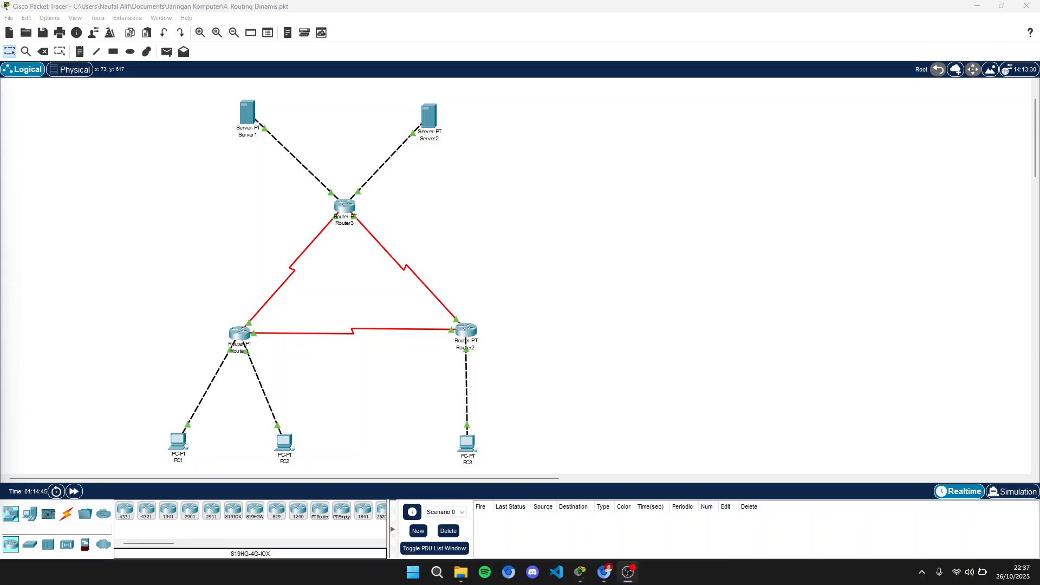
key("alt+Tab")
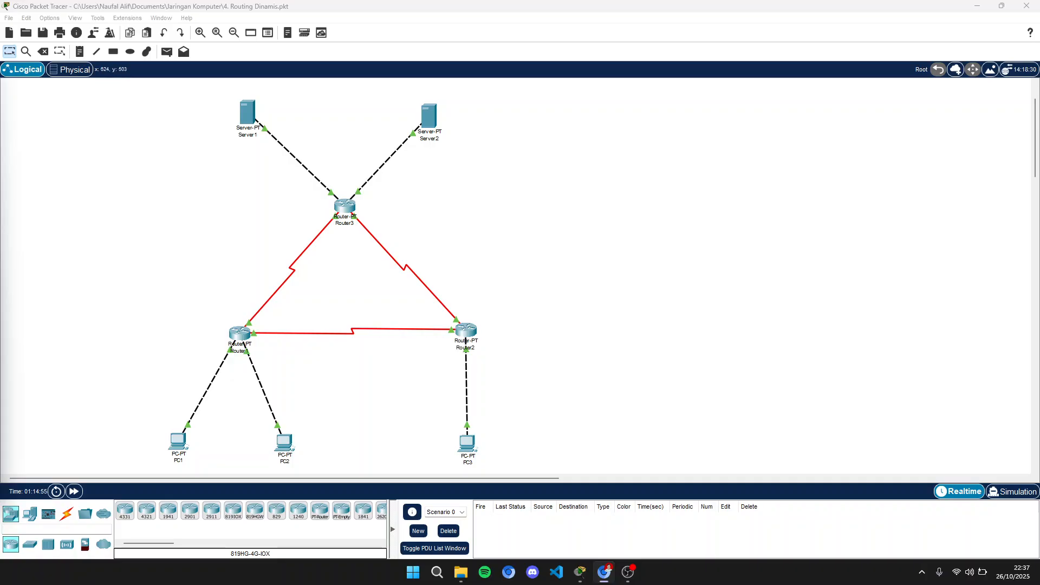
- Open PC1's Command Prompt and run tracert 192.168.1.65
left_click(179, 442)
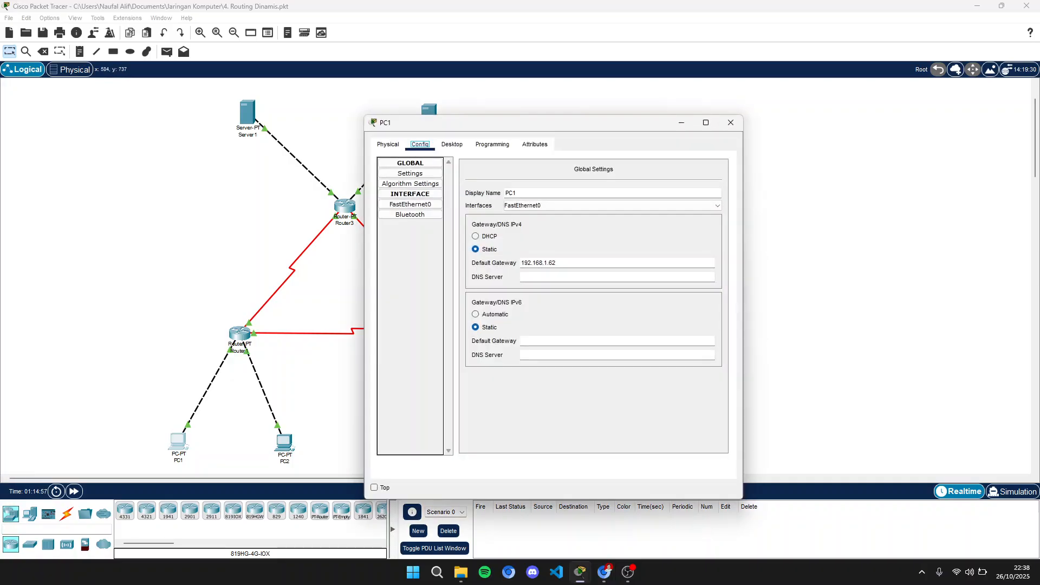
left_click(452, 144)
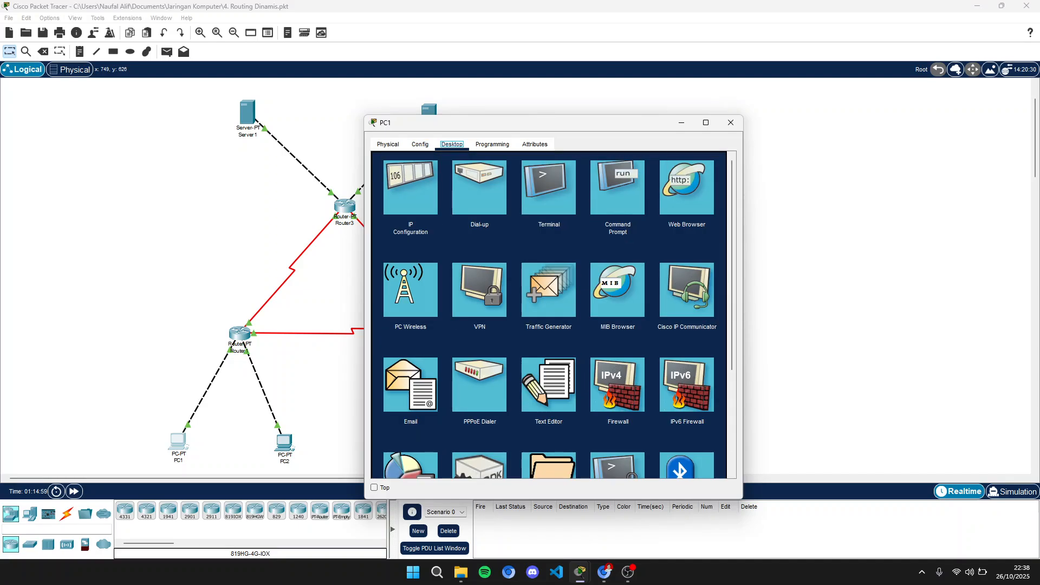
left_click(548, 187)
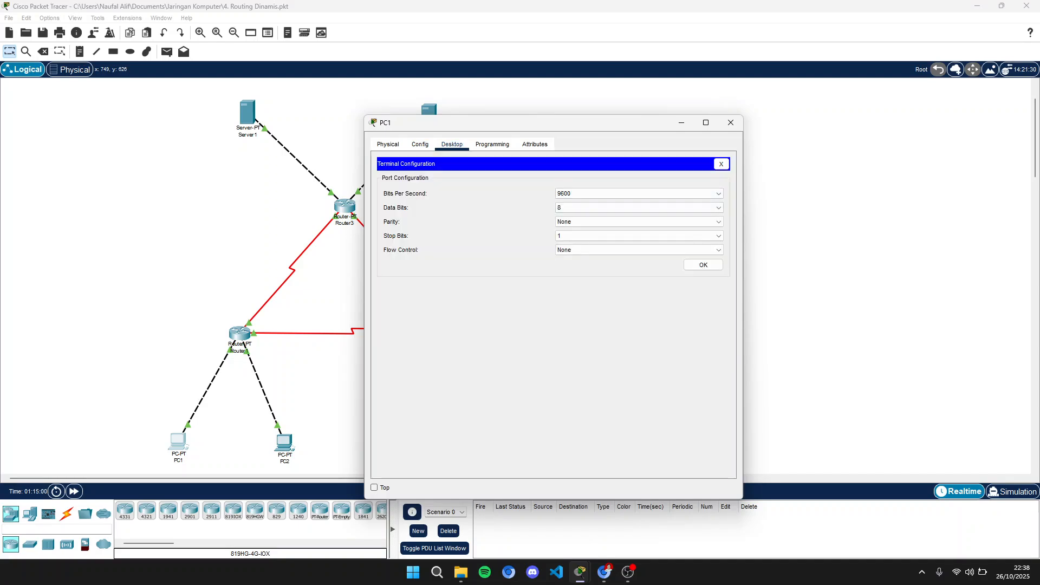
left_click(720, 164)
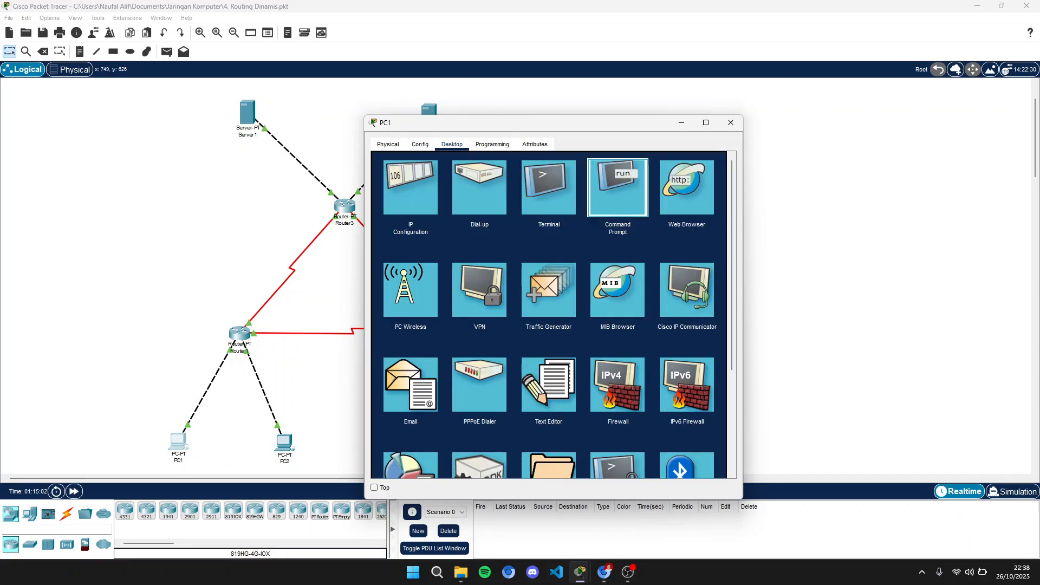
left_click(618, 187)
type("tracert")
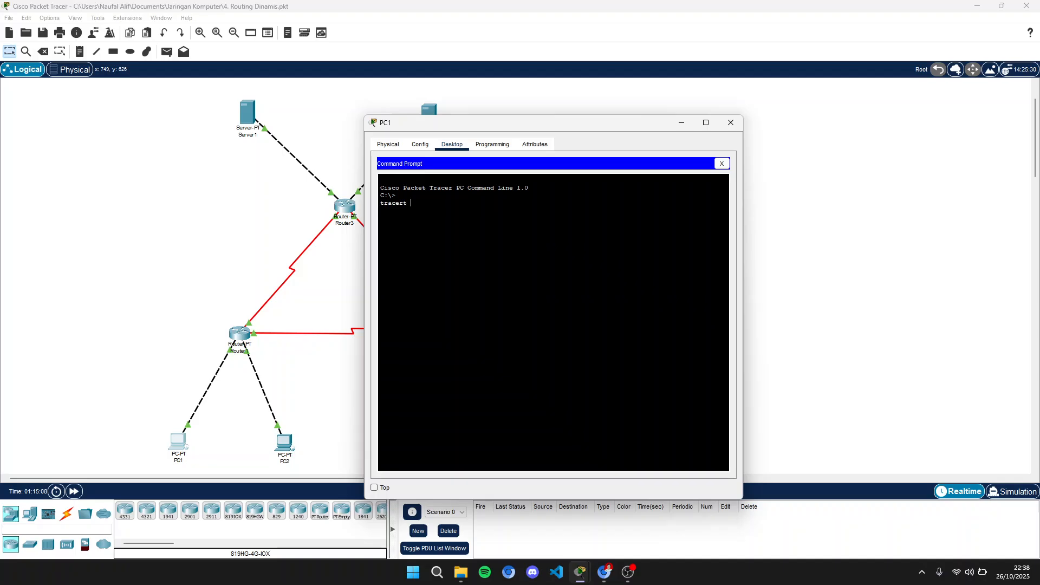
type(" 192.168.1.65")
key("Return")
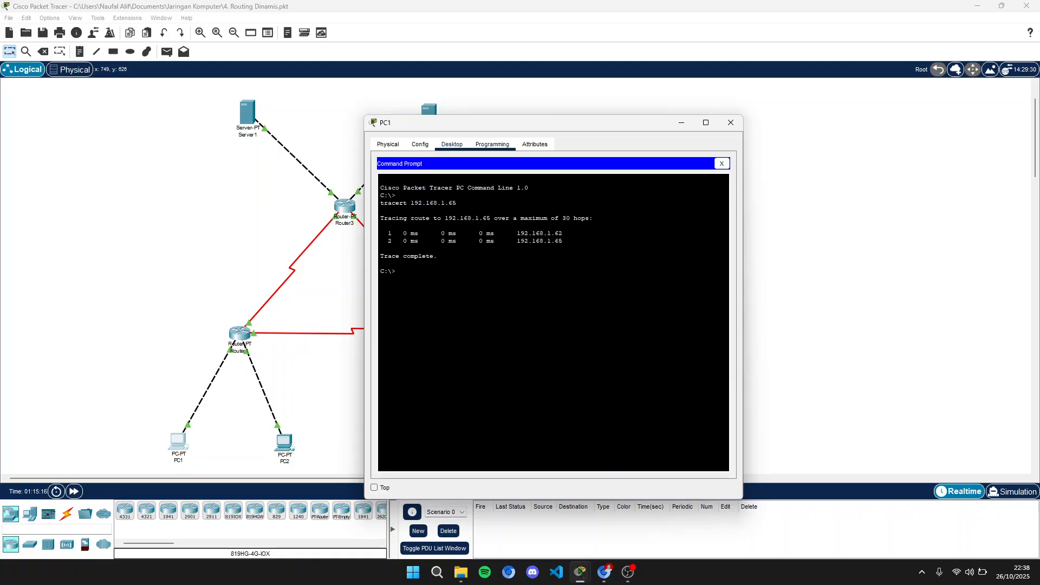
- Run tracert 192.168.1.253 from PC1's Command Prompt
left_click_drag(487, 123, 608, 84)
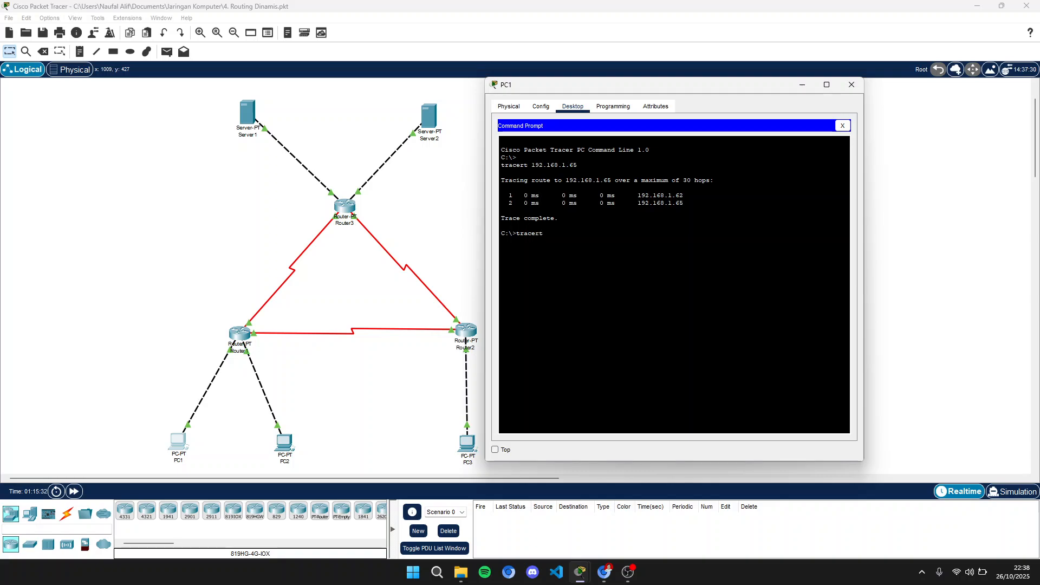
type("92.168.1.253")
key("Return")
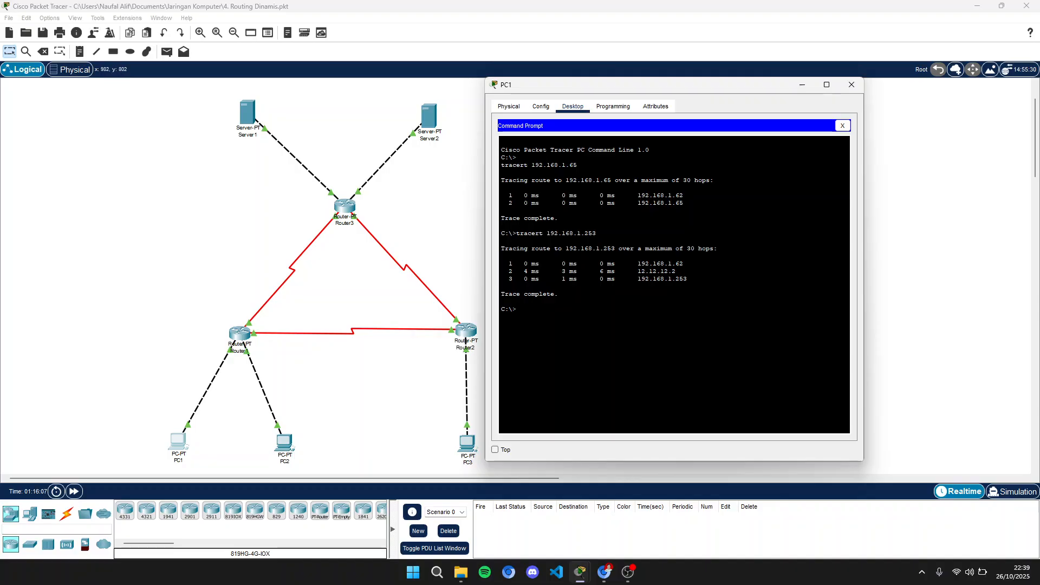
- Run tracert 33.33.33.1 from PC1's Command Prompt
type("racert 1")
key("BackSpace")
type("33.33.33.1`")
key("Return")
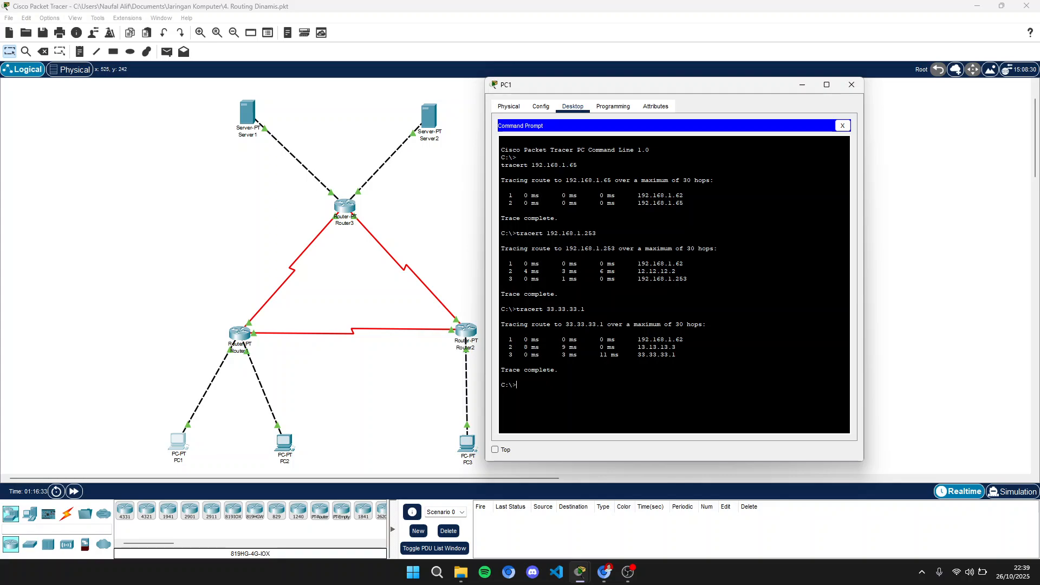
- Run tracert 43.43.43.1 from PC1's Command Prompt and close the PC1 window
type("racert 192.168.1")
key("BackSpace")
key("BackSpace")
key("BackSpace")
key("BackSpace")
key("BackSpace")
key("BackSpace")
key("BackSpace")
type("rt 43.43.43.1")
key("Return")
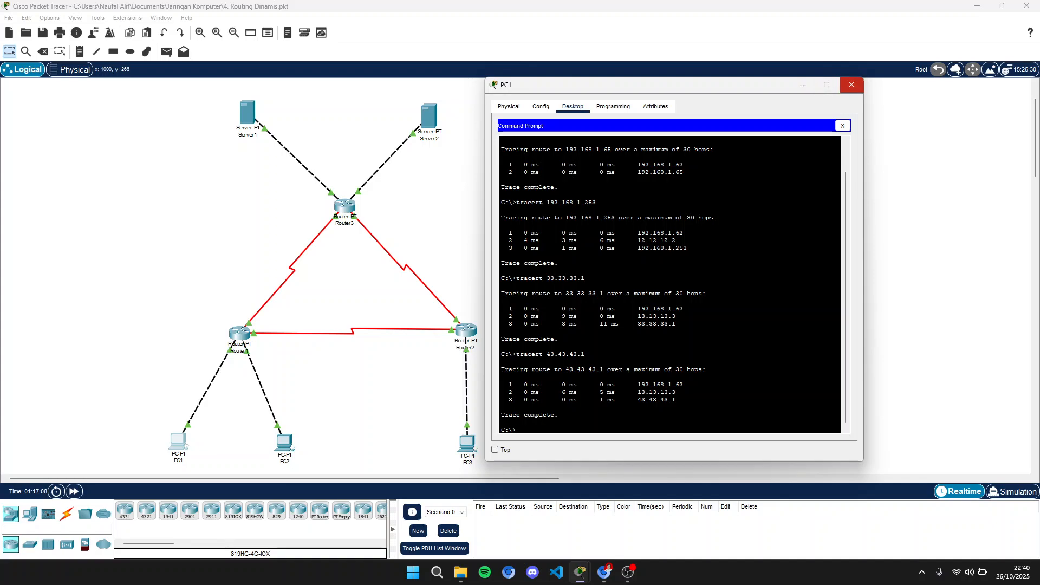
left_click(851, 85)
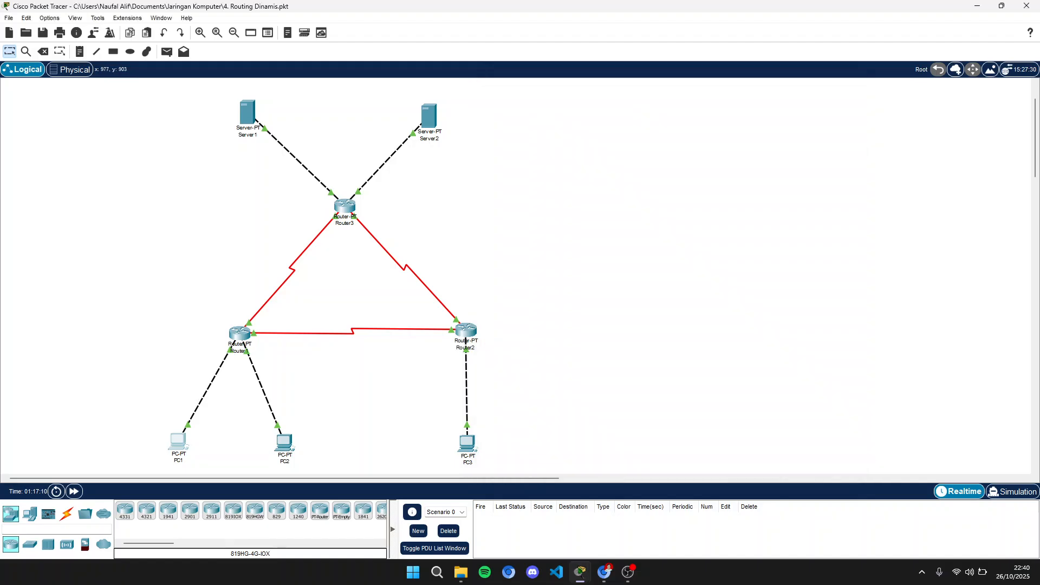
- Open PC3's Command Prompt and run tracert 192.168.1.1
left_click(466, 443)
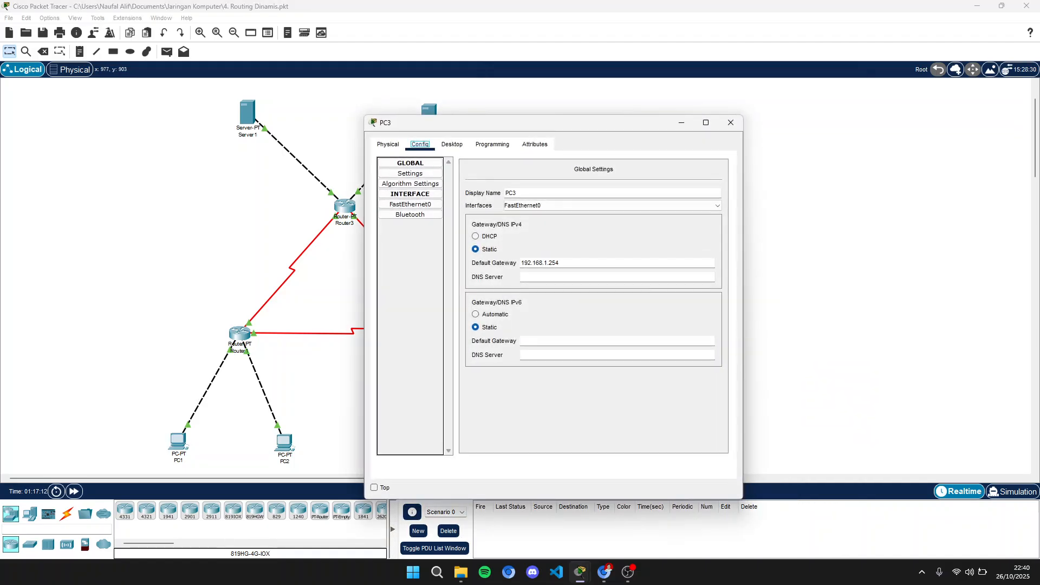
left_click(452, 144)
left_click(616, 184)
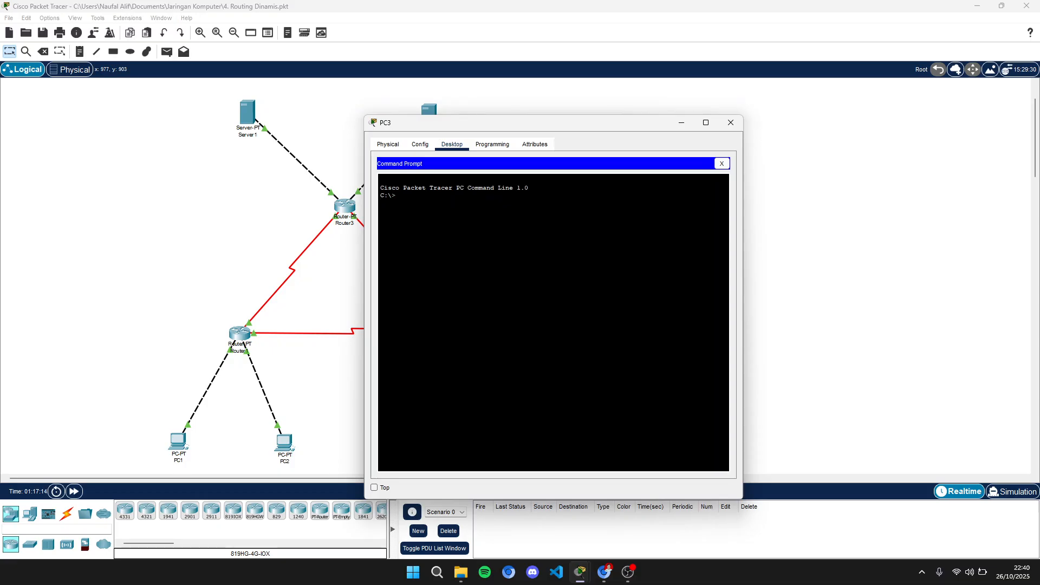
type("tracert 192.168.1.1")
key("Return")
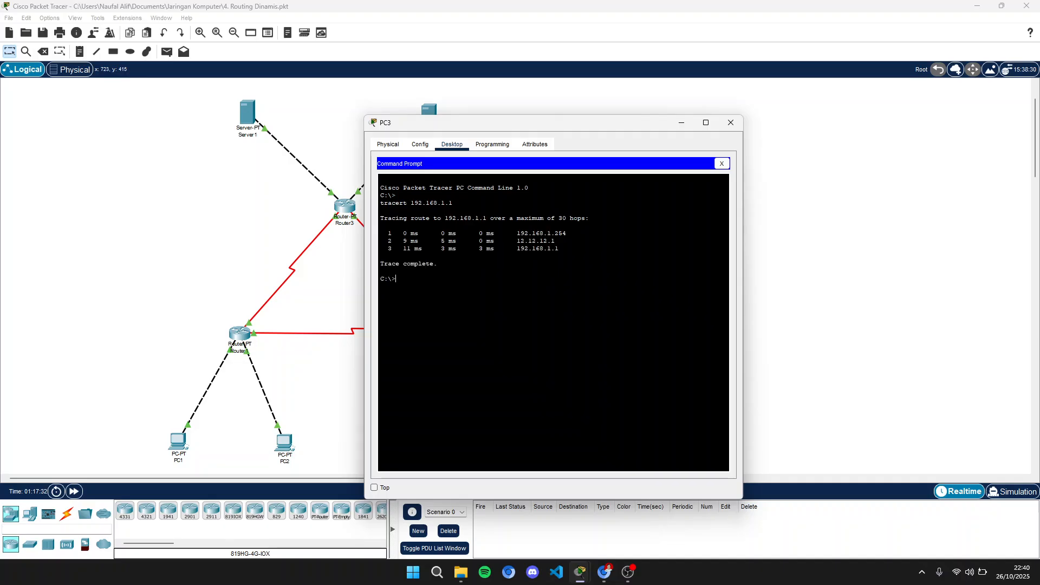
- Run tracert 192.168.1.65 from PC3's Command Prompt
left_click_drag(520, 123, 722, 80)
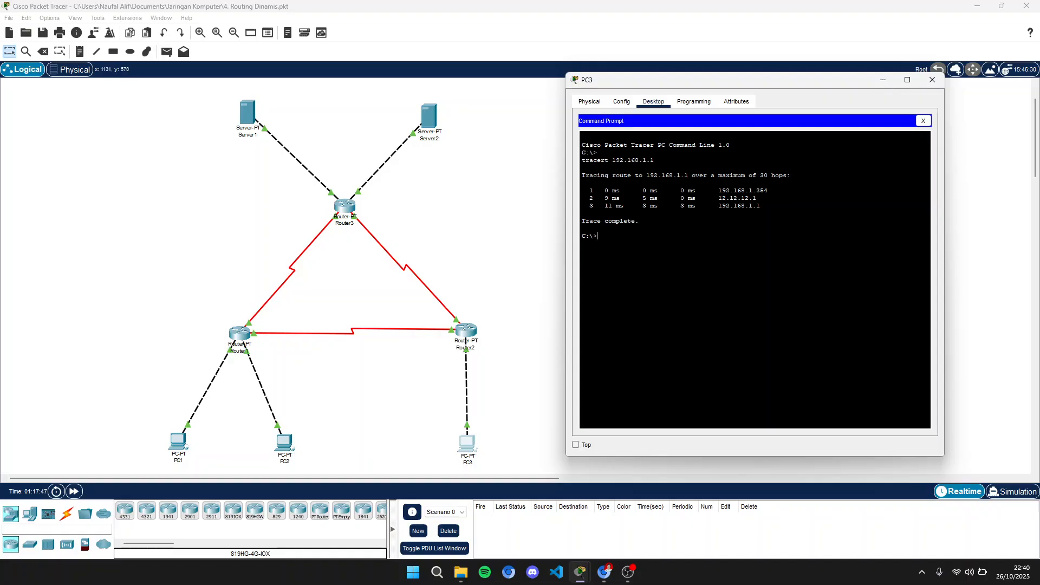
type("tracert 192.168")
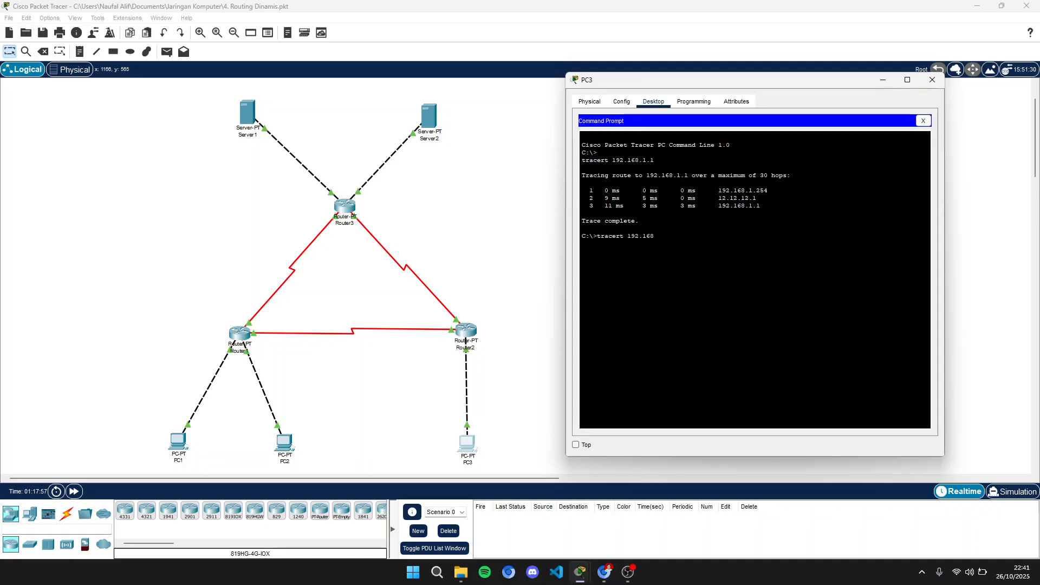
type(".1.65")
key("Return")
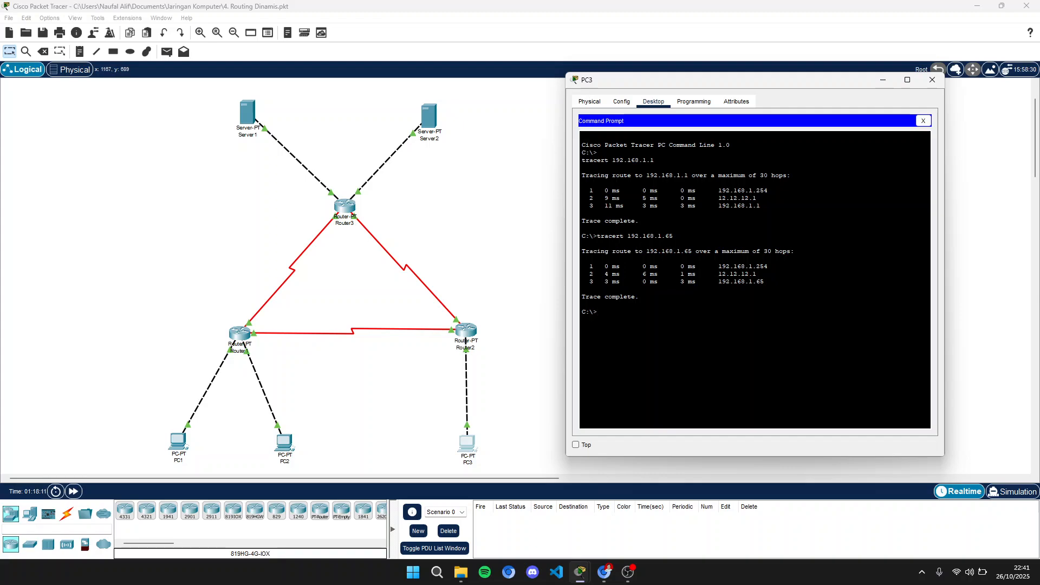
- Run tracert 33.33.33.1 from PC3's Command Prompt
type("tracert")
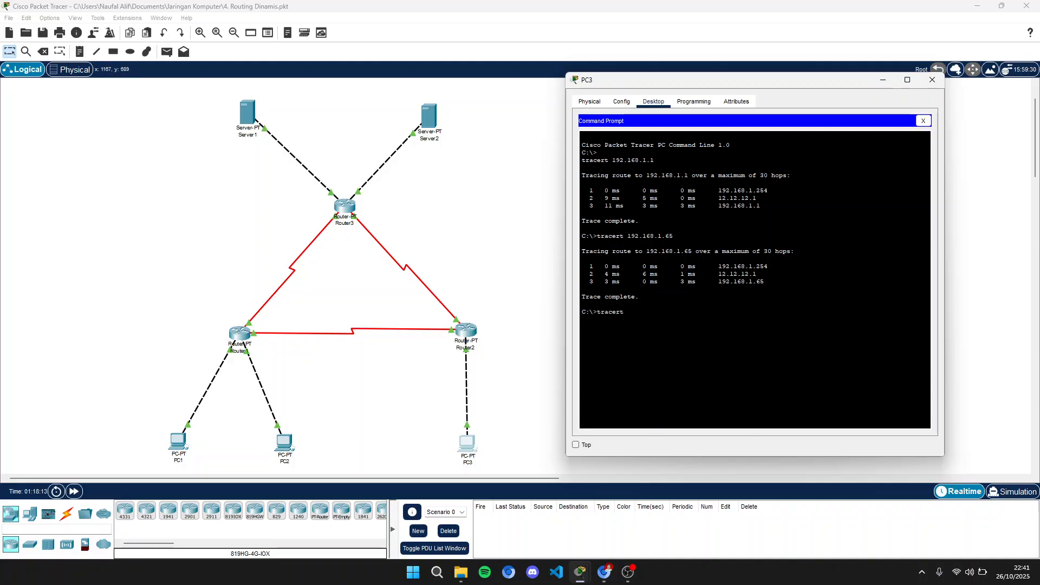
type("33.33")
key("BackSpace")
key("BackSpace")
key("BackSpace")
type("3.33.33.1")
key("Return")
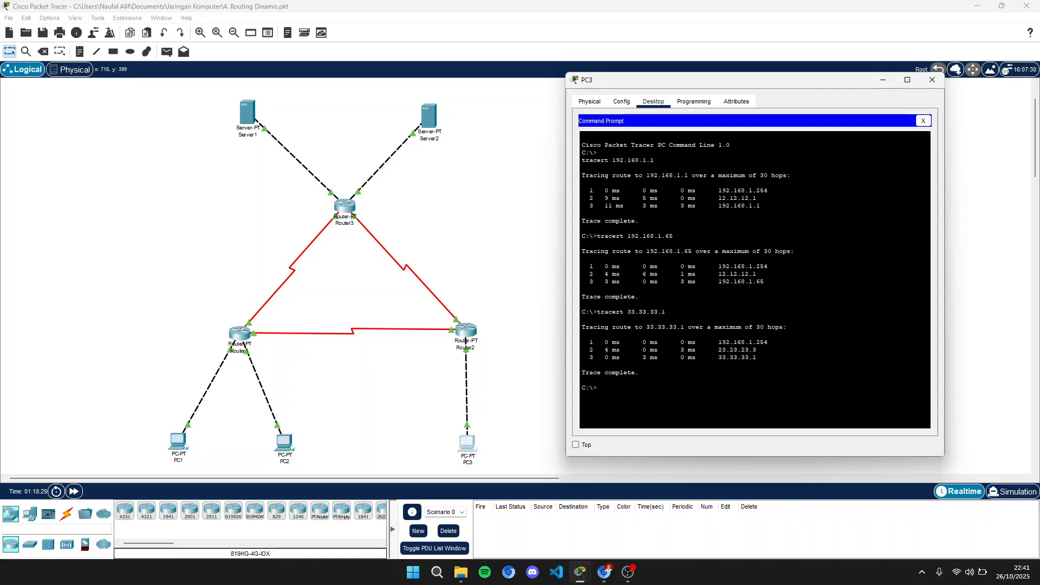
- Run tracert 43.43.43.1 from PC3's Command Prompt and close the PC3 window
left_click(345, 207)
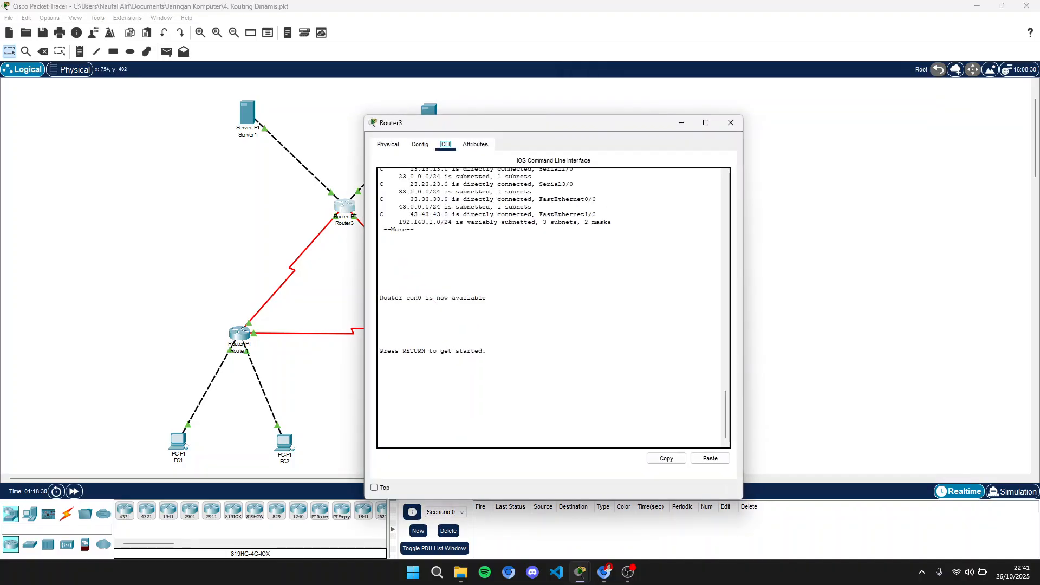
left_click(730, 122)
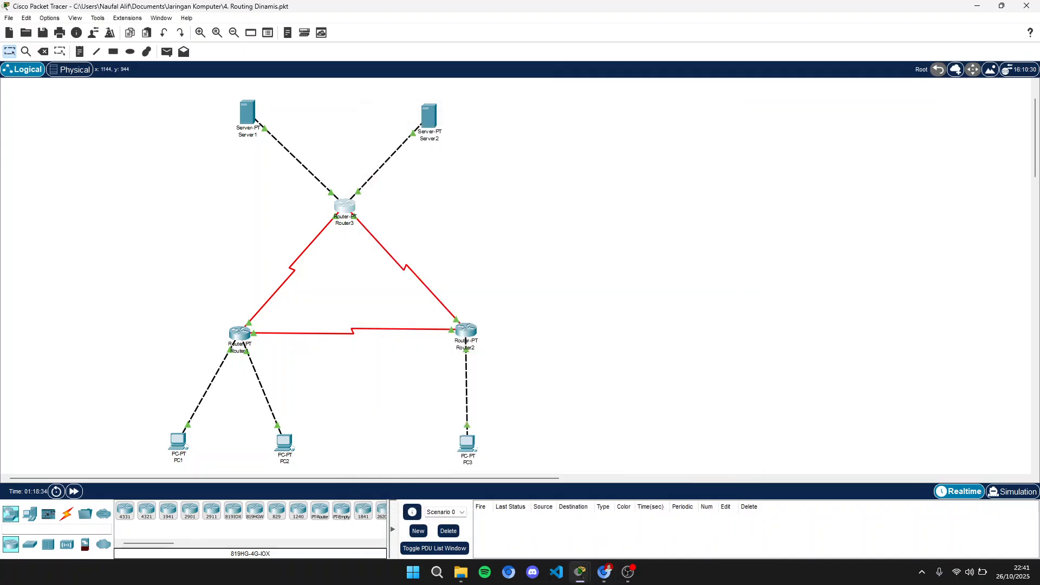
mouse_move(579, 571)
left_click(638, 528)
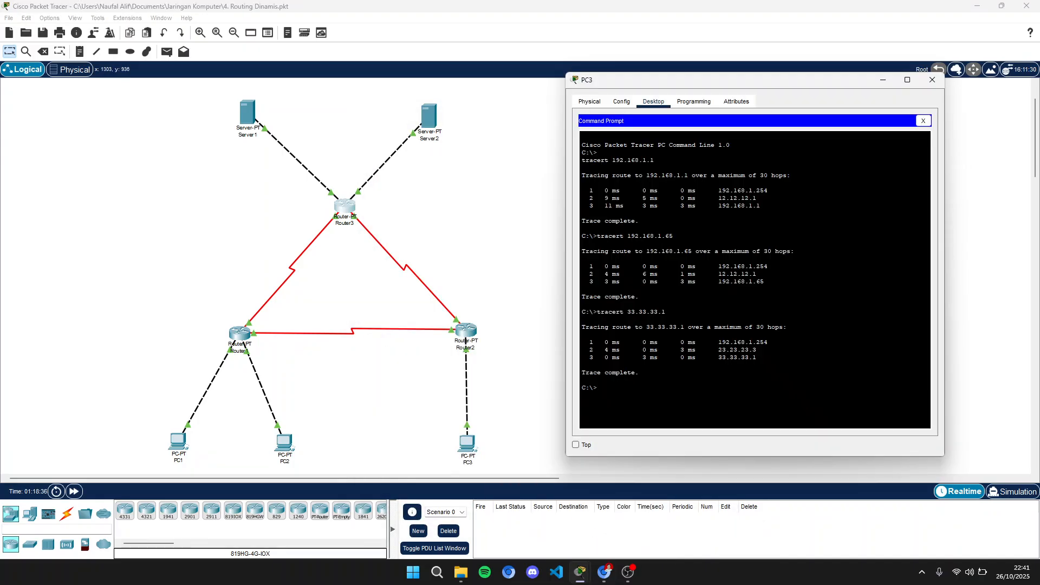
key("Up")
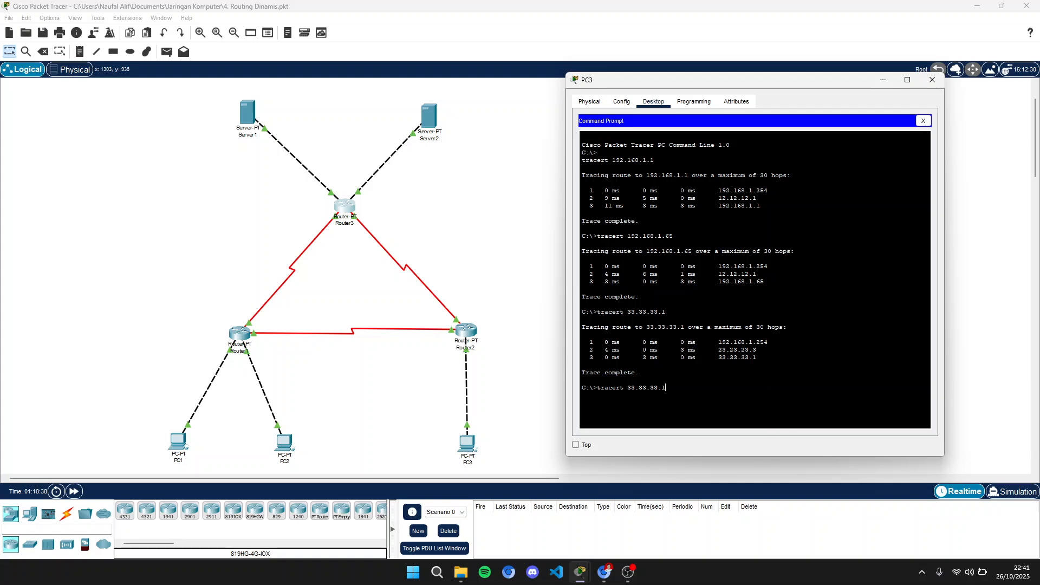
key("BackSpace")
key("BackSpace")
key("BackSpace")
key("BackSpace")
key("BackSpace")
key("BackSpace")
key("BackSpace")
key("BackSpace")
type("43.43.43.1")
key("Return")
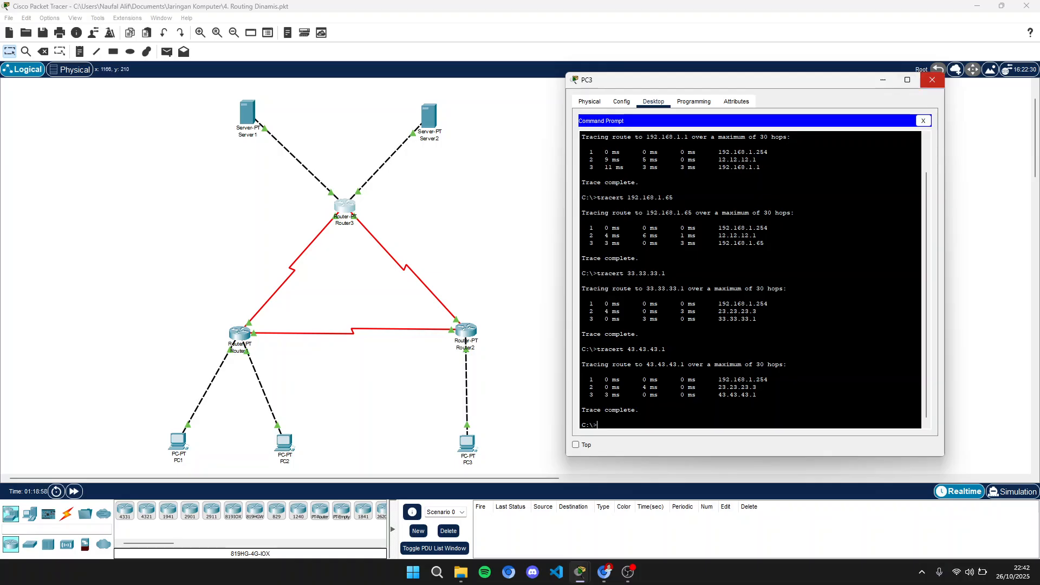
left_click(931, 80)
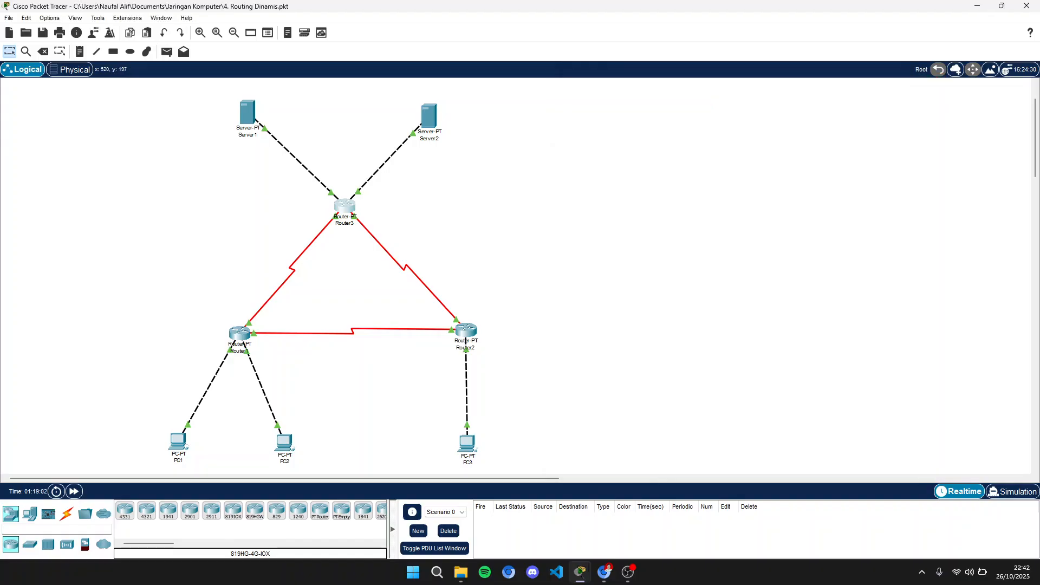
- Open Server1's Command Prompt and run tracert 43.43.43.1
left_click(247, 112)
left_click(453, 144)
left_click(487, 144)
left_click(541, 189)
left_click_drag(536, 123, 732, 90)
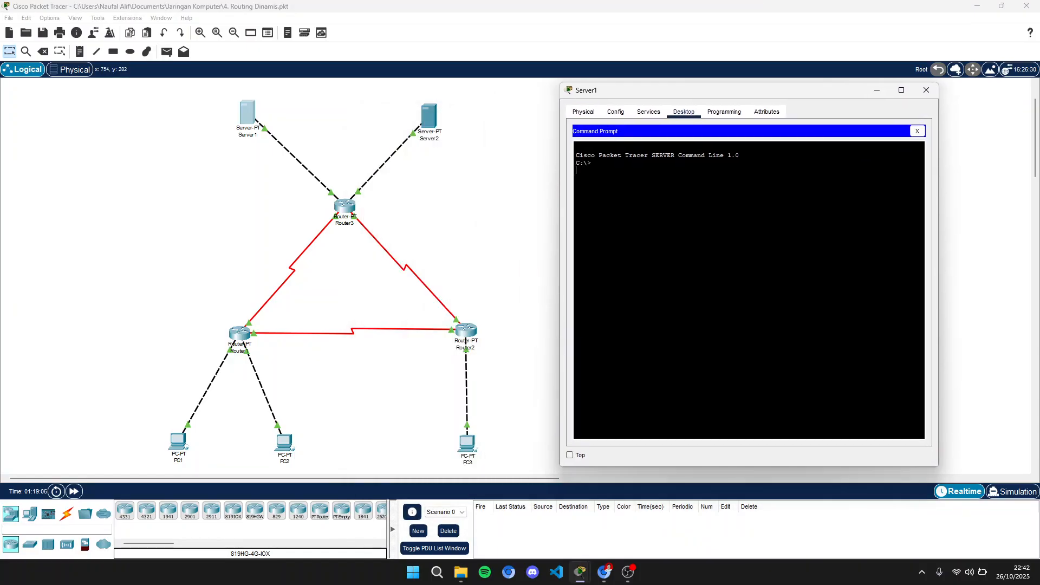
type("tracrt 43.43.43")
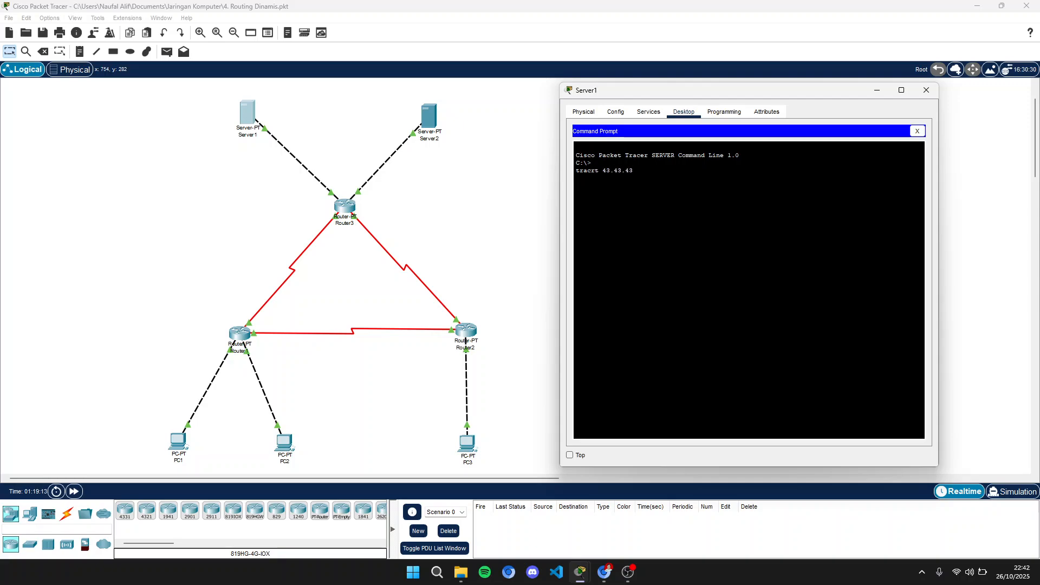
key("Return")
key("BackSpace")
key("Up")
key("Return")
key("Up")
key("Left")
key("Left")
key("Left")
key("Left")
key("Left")
key("Left")
key("Left")
key("Left")
key("Left")
key("Left")
key("Left")
key("Left")
key("Left")
type("e")
key("Return")
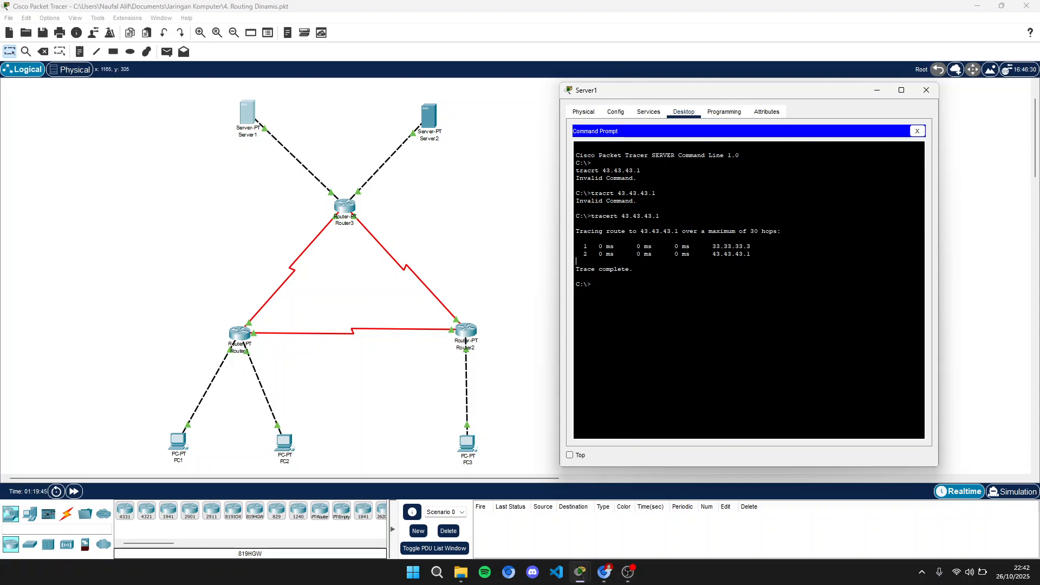
- Run tracert 192.168.1.1 and tracert 192.168.1.65 from Server1's Command Prompt
key("Up")
key("BackSpace")
key("BackSpace")
key("BackSpace")
key("BackSpace")
key("BackSpace")
key("BackSpace")
key("BackSpace")
key("BackSpace")
type("192.16")
key("BackSpace")
key("Return")
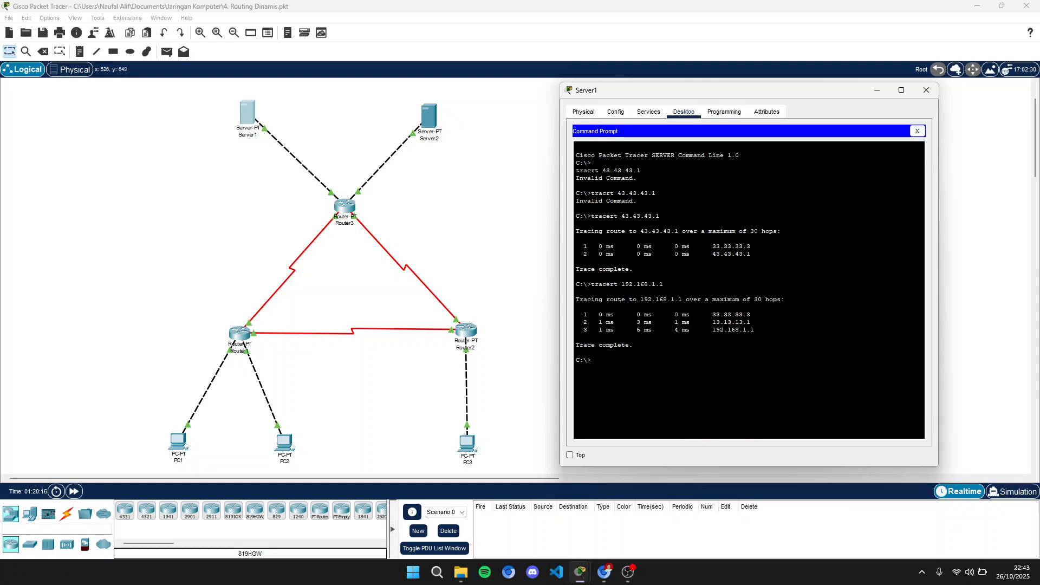
key("Up")
key("Return")
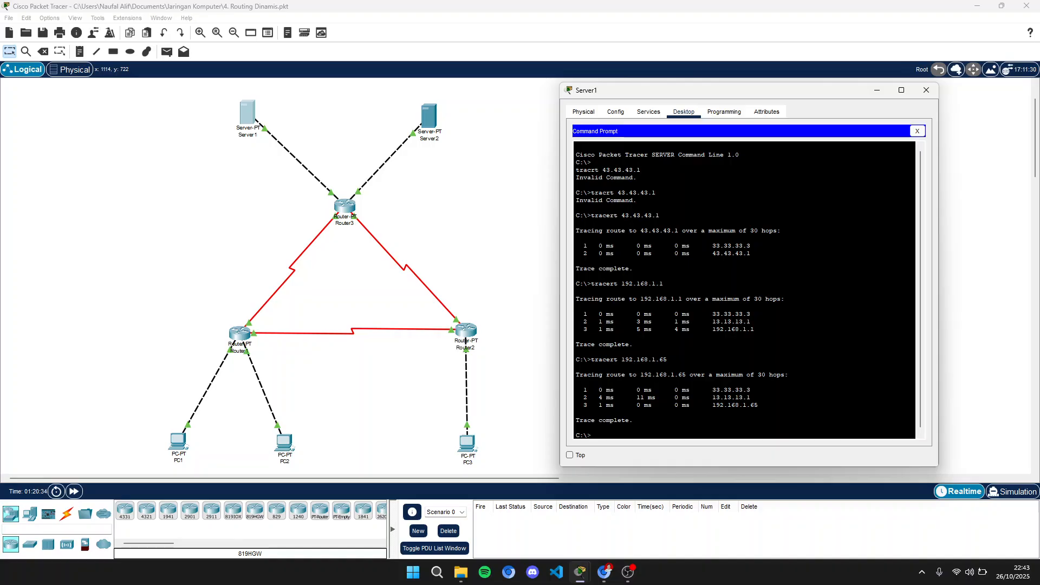
- Run tracert 192.168.1.253 from Server1's Command Prompt and close the Server1 window
key("Up")
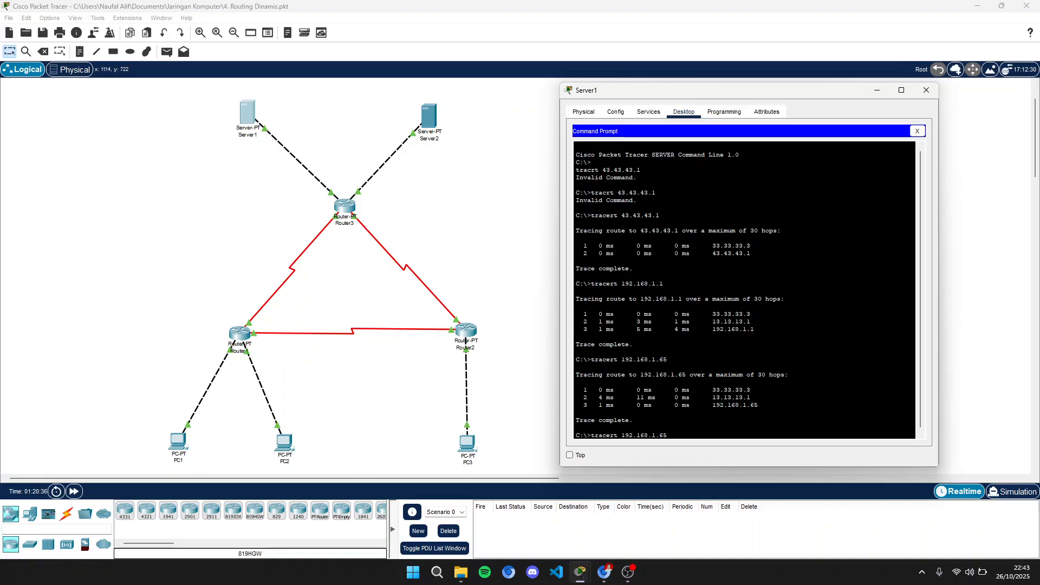
key("BackSpace")
key("BackSpace")
type("12")
key("BackSpace")
key("BackSpace")
type("253")
key("Return")
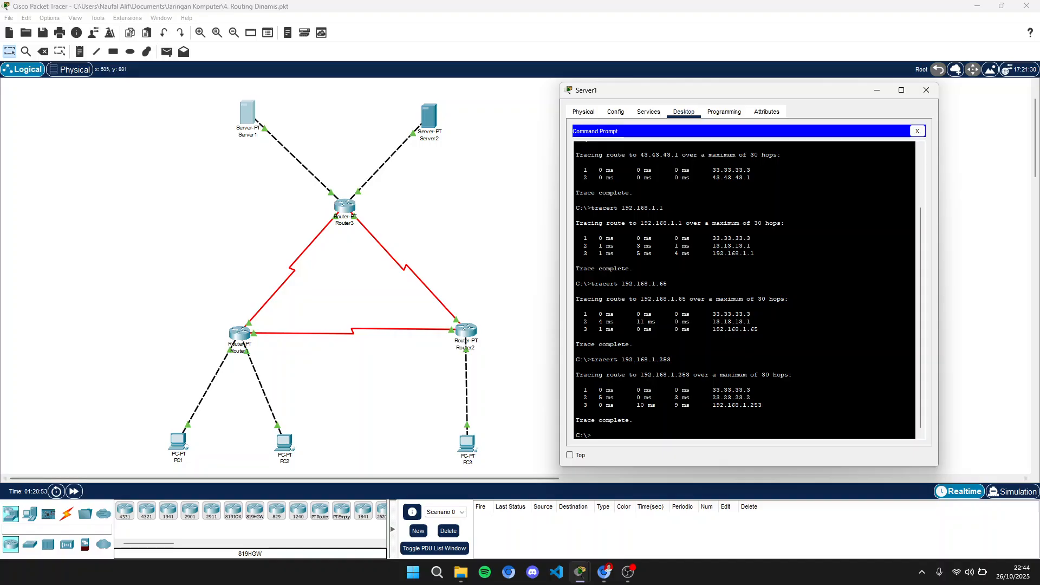
key("alt+Tab")
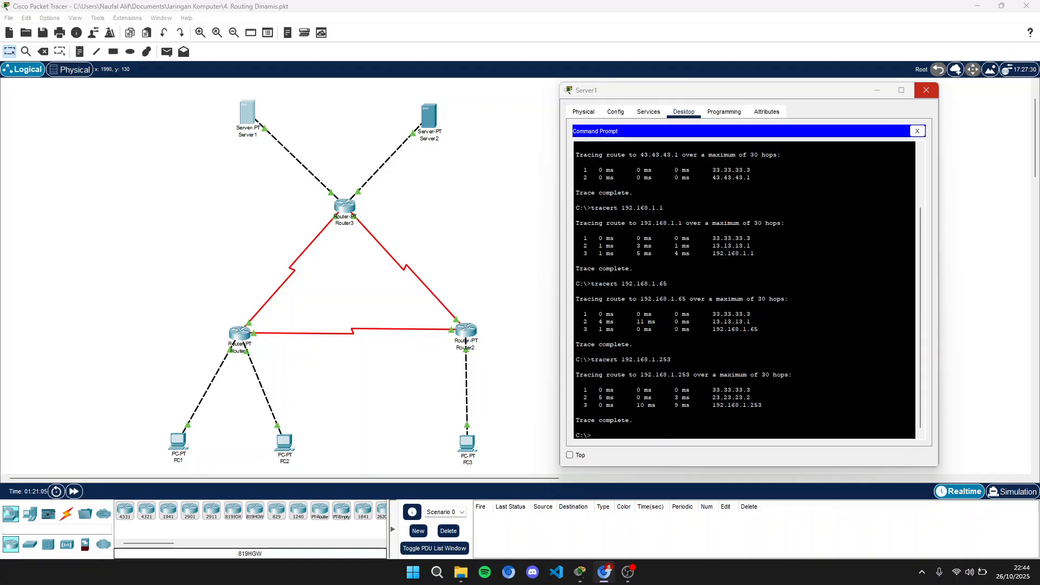
left_click(926, 90)
left_click(926, 90)
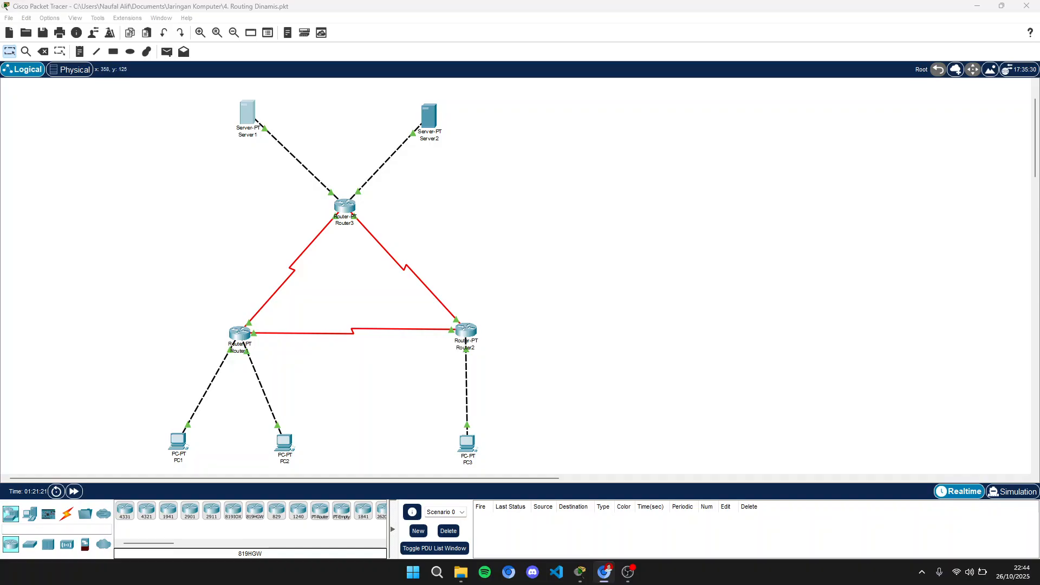
- Delete the serial link between Router1 and Router3 with the Delete tool
left_click(43, 52)
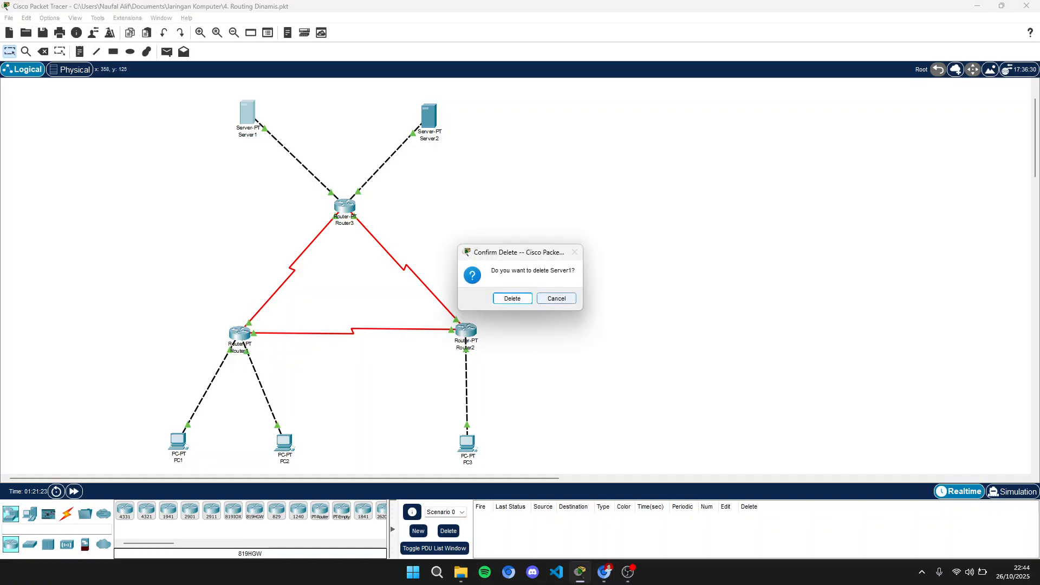
left_click(556, 298)
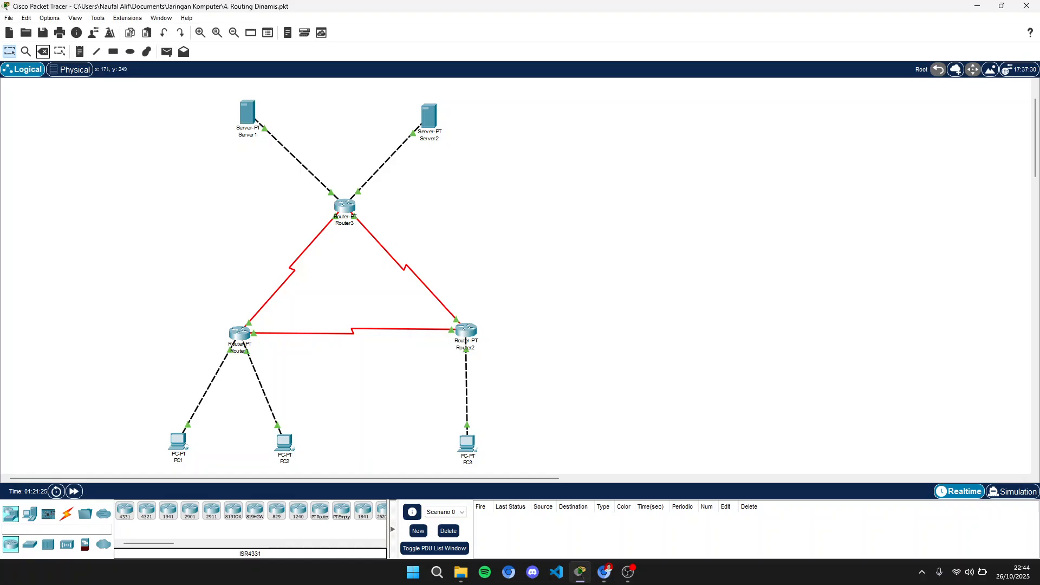
left_click(292, 268)
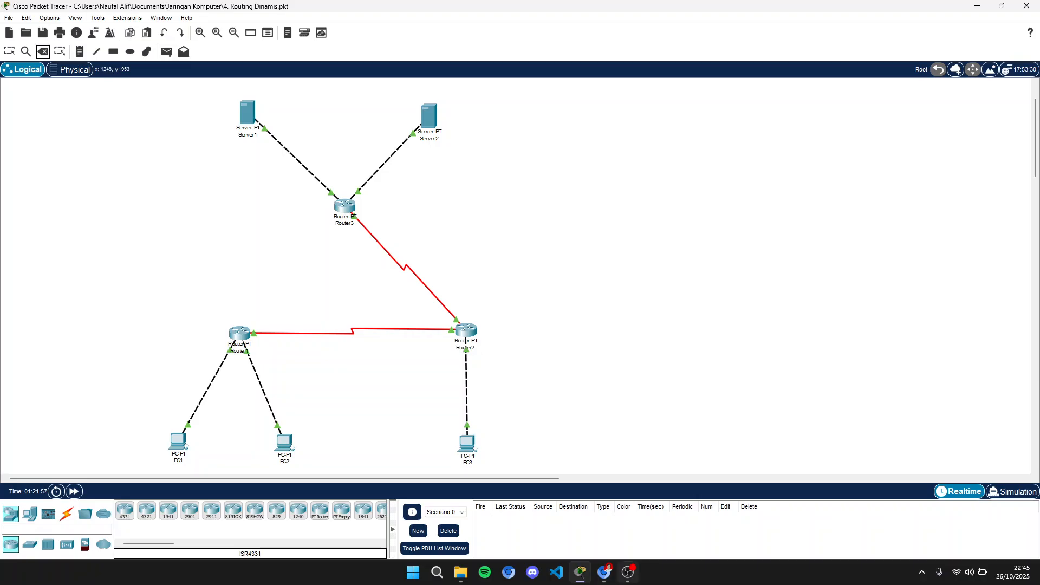
- Bring the workspace back and switch to Simulation mode
left_click(628, 572)
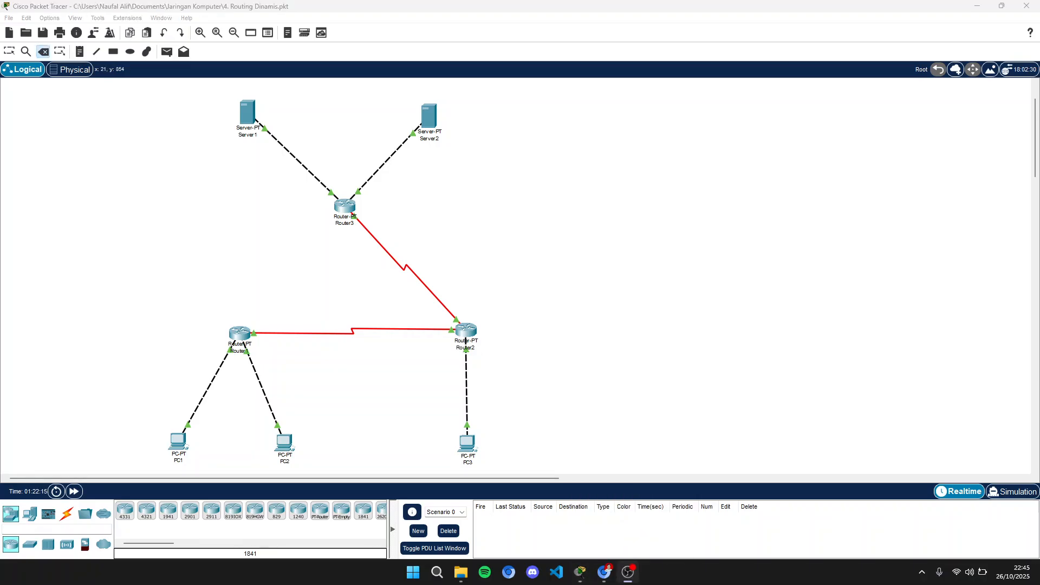
key("super+Down")
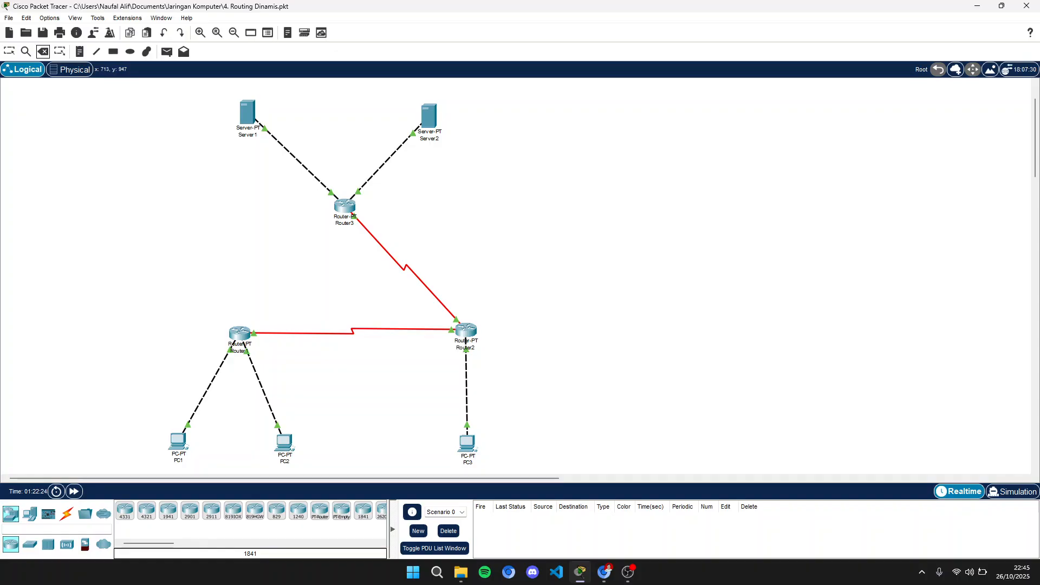
left_click(994, 492)
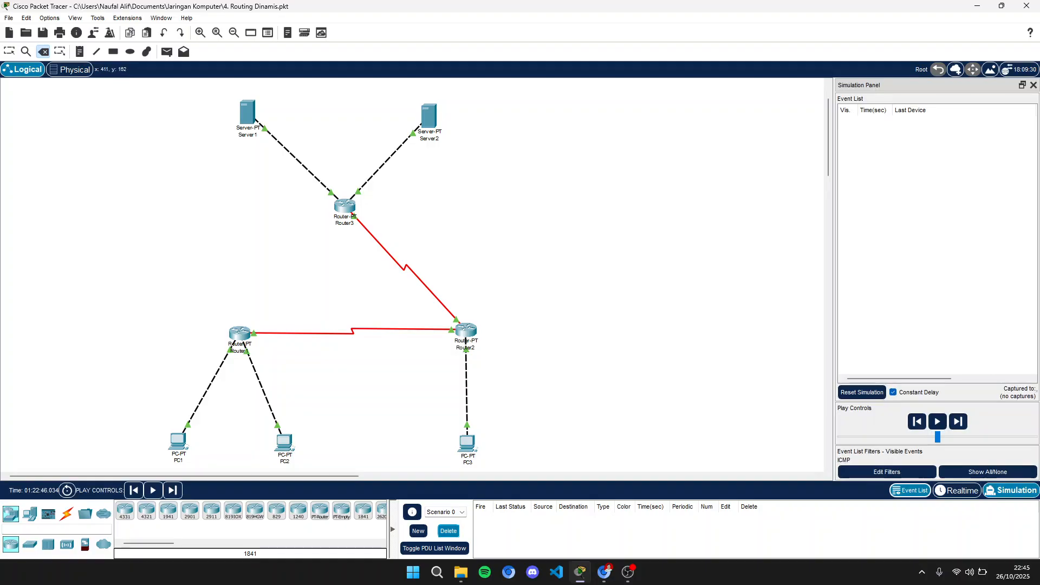
left_click(178, 442)
left_click(467, 443)
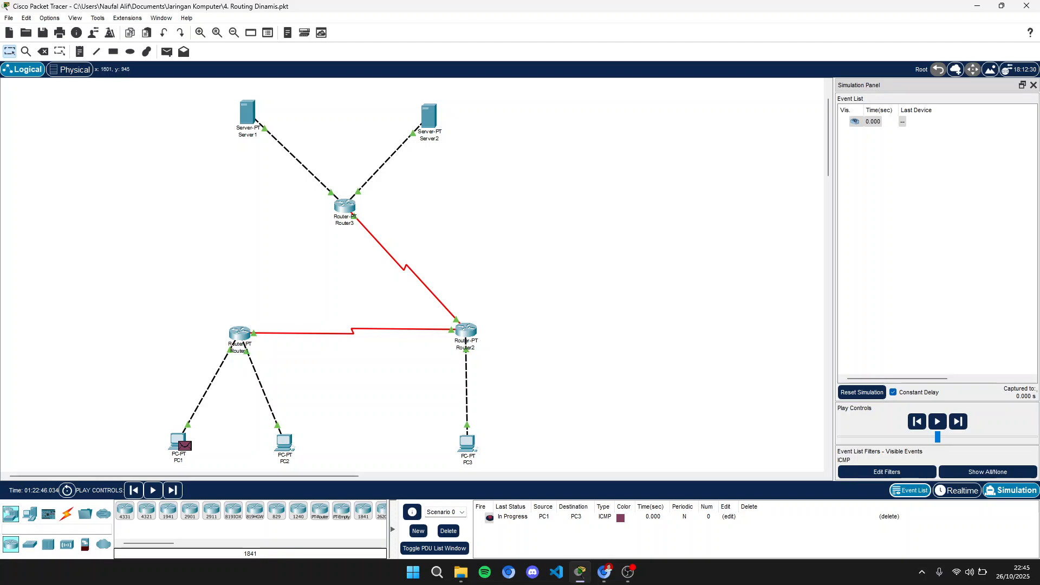
left_click(448, 530)
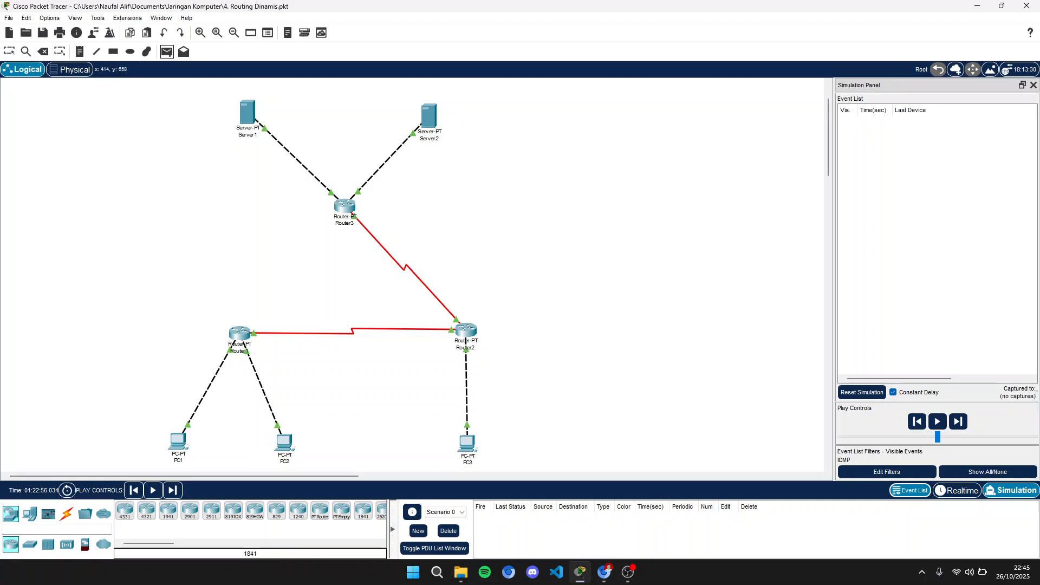
- Send a simple PDU from PC1 to PC2, step it forward event by event, then delete it
left_click(179, 442)
left_click(284, 443)
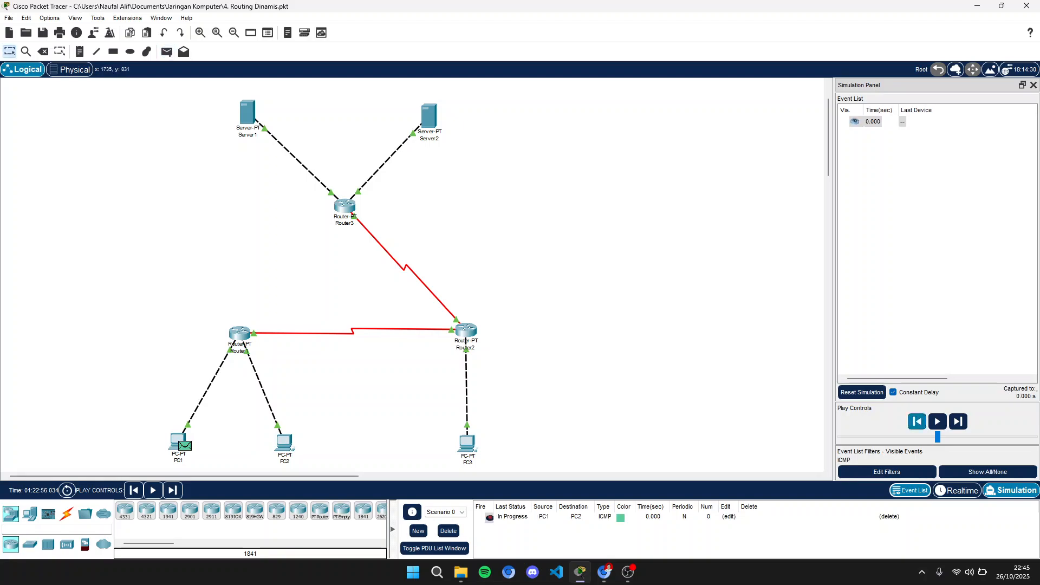
left_click(958, 421)
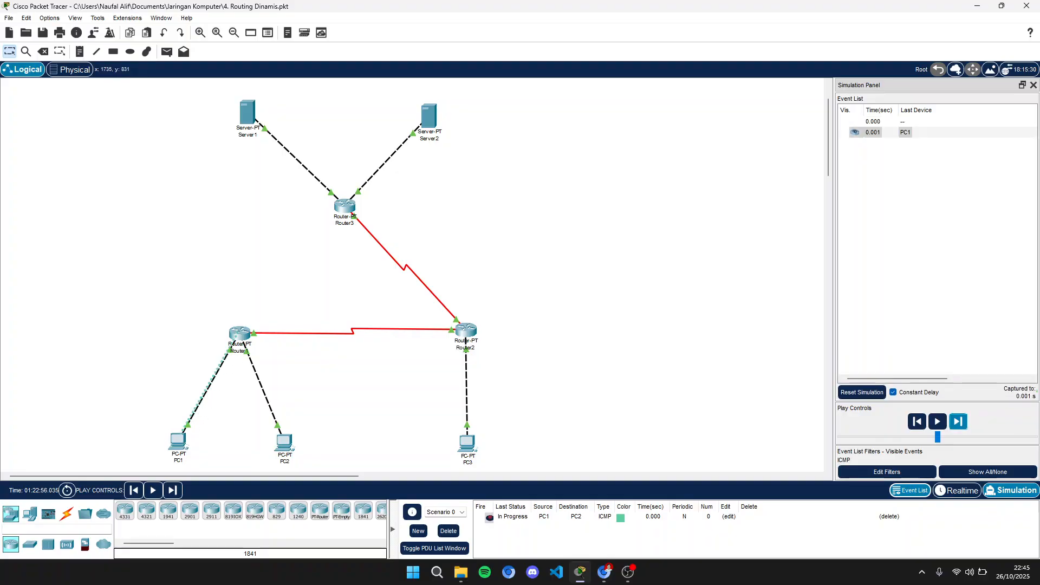
left_click(958, 421)
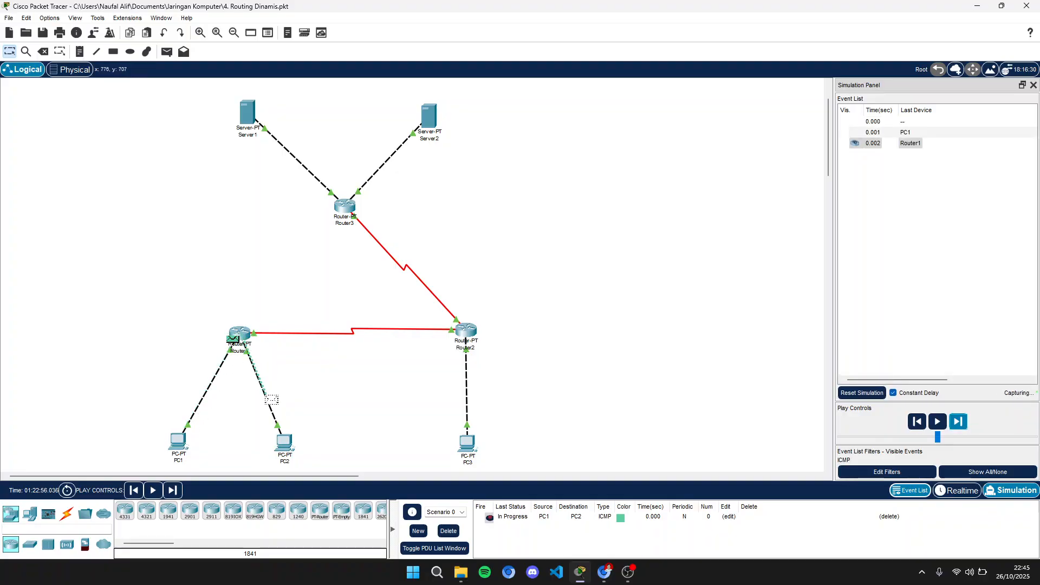
left_click(958, 422)
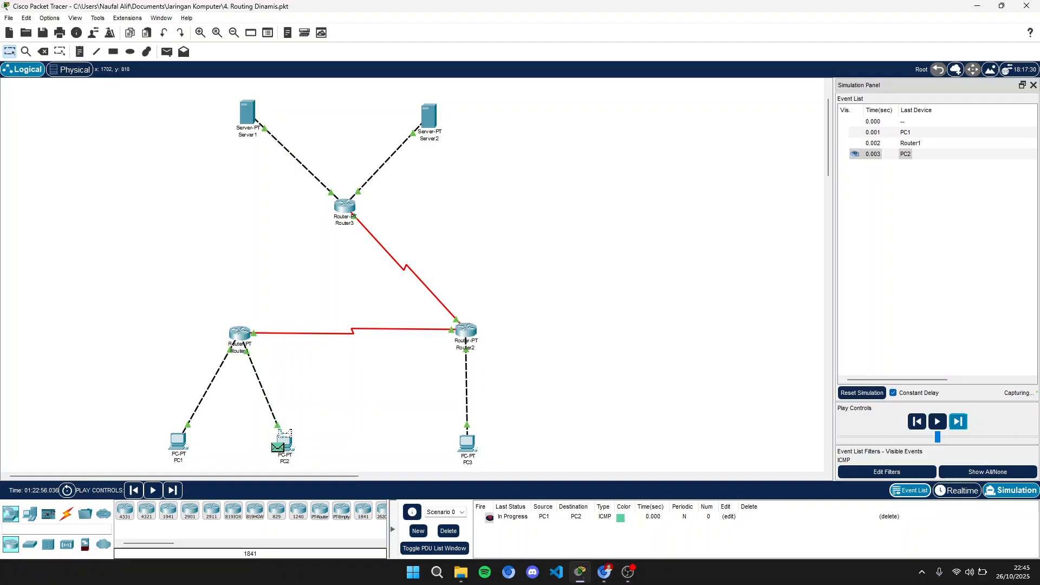
left_click(958, 422)
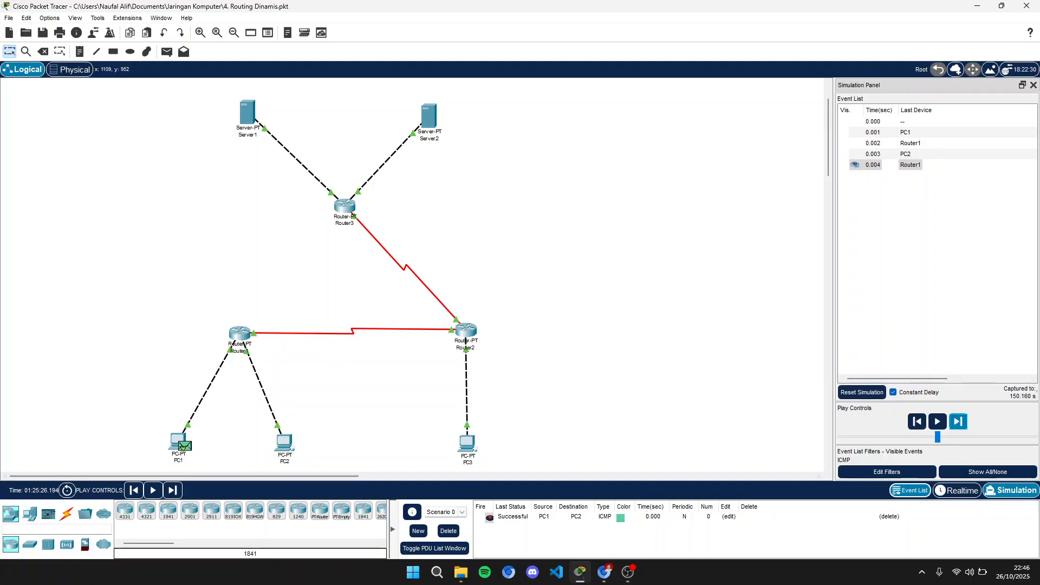
left_click(448, 531)
- Send a simple PDU from PC1 to PC3, step through its round trip, then delete it
key("p")
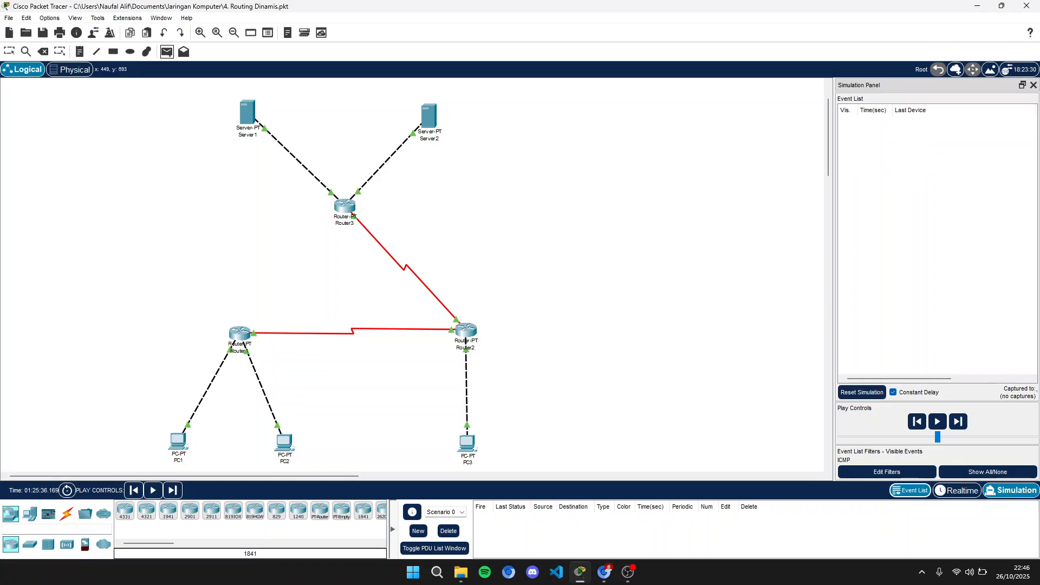
left_click(179, 442)
left_click(466, 443)
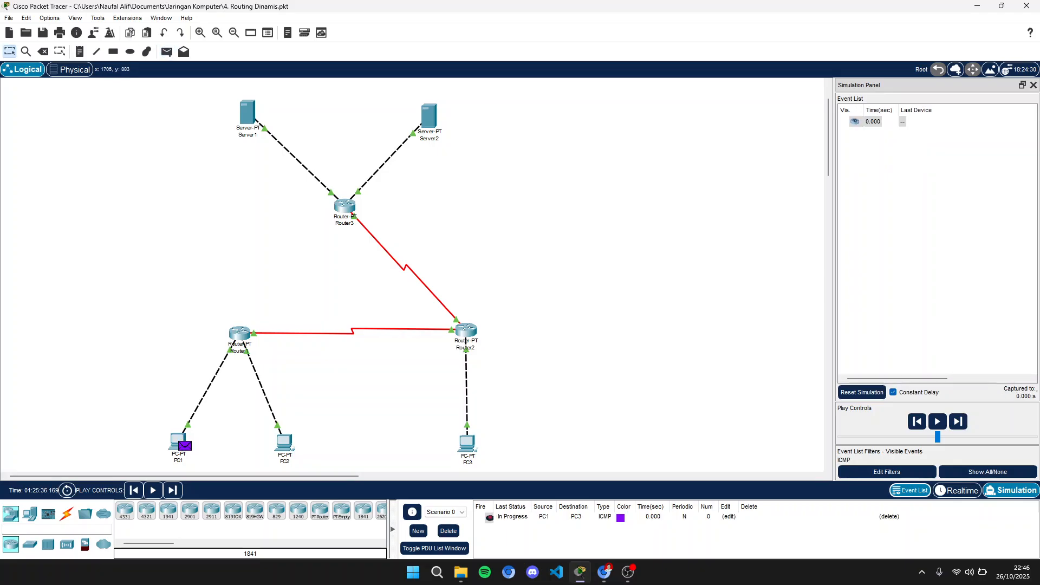
left_click(957, 421)
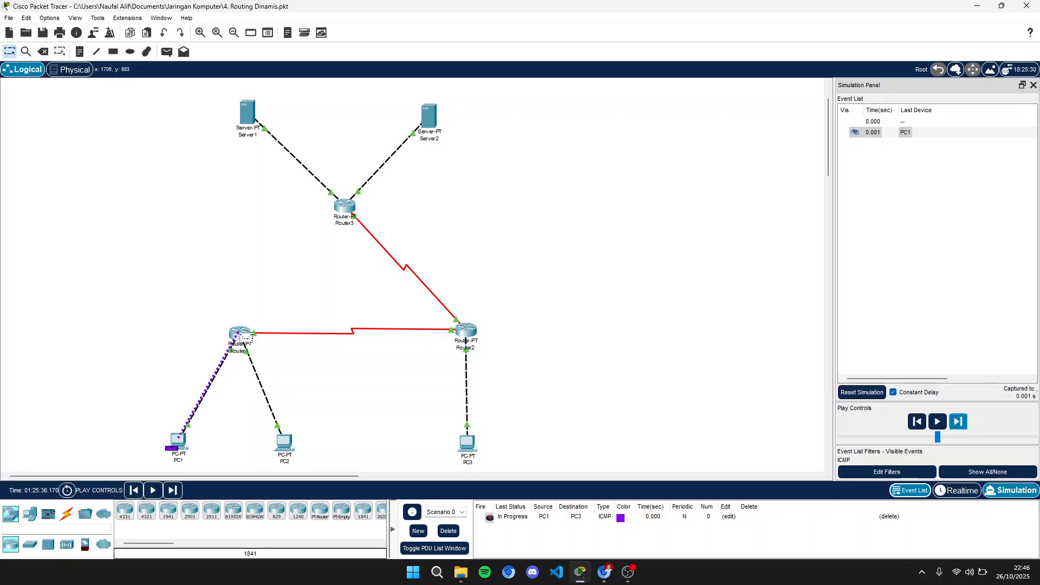
left_click(958, 422)
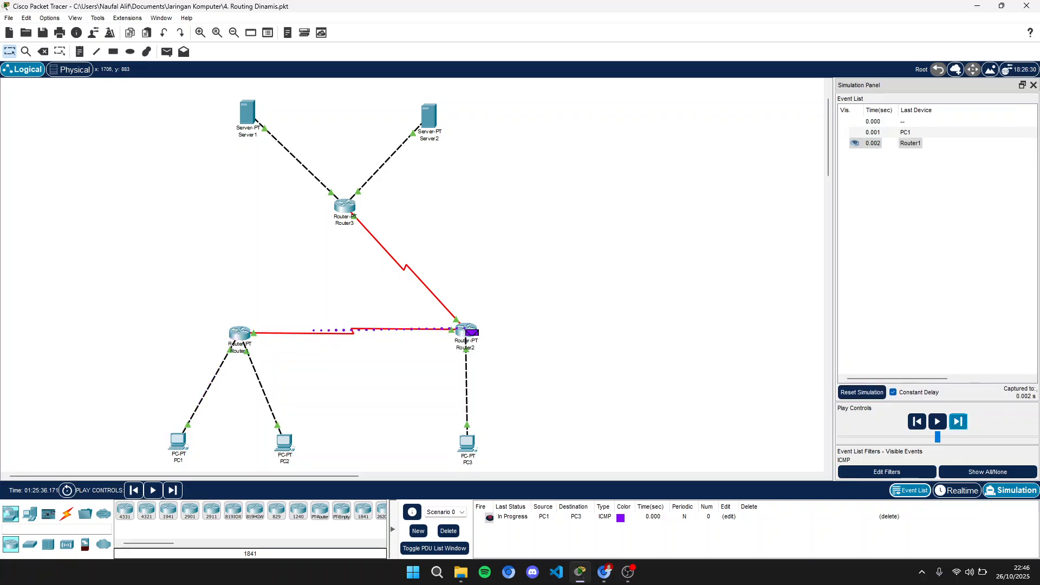
left_click(958, 421)
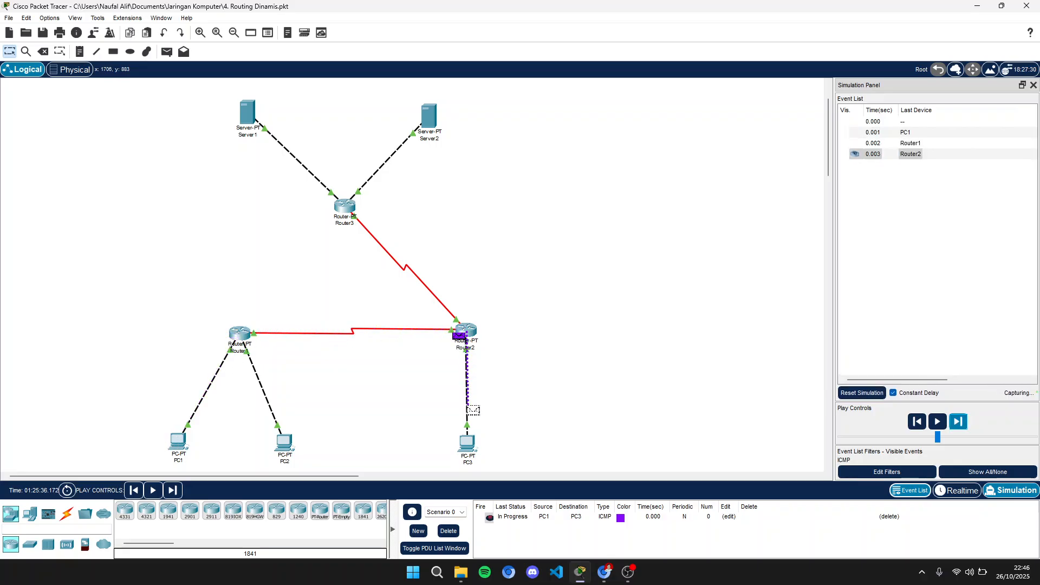
left_click(958, 421)
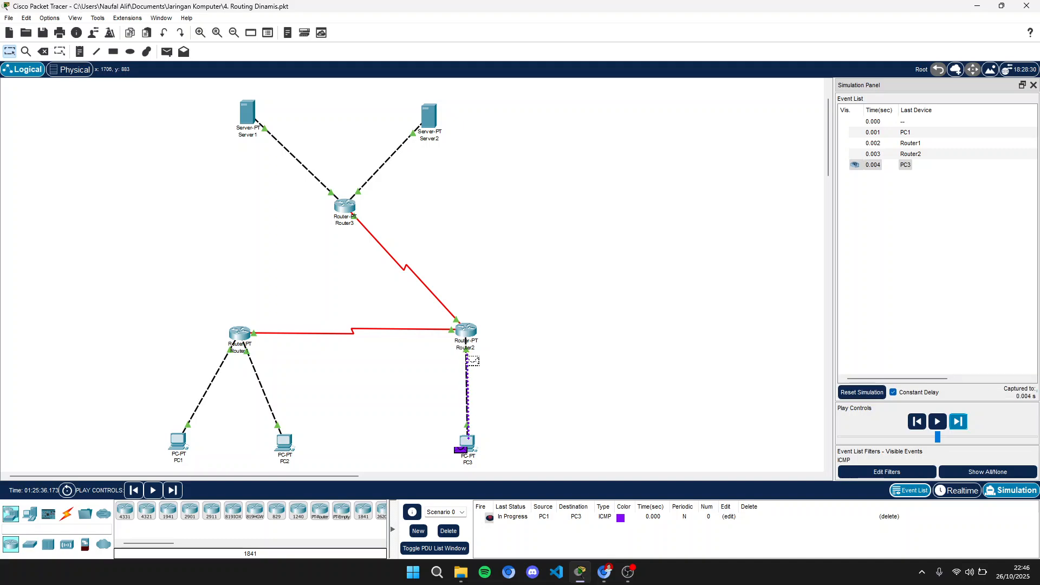
left_click(957, 422)
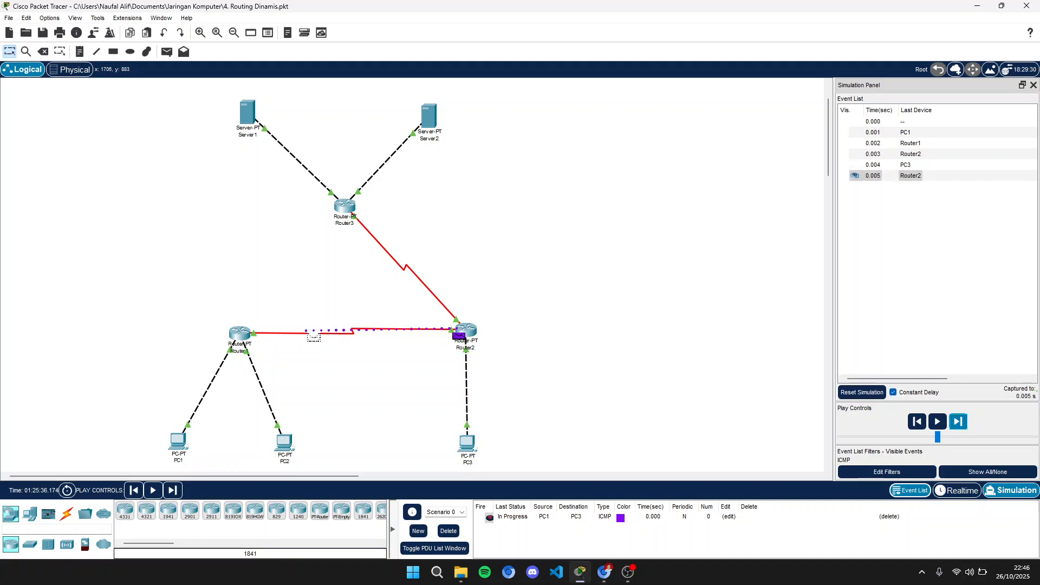
left_click(958, 422)
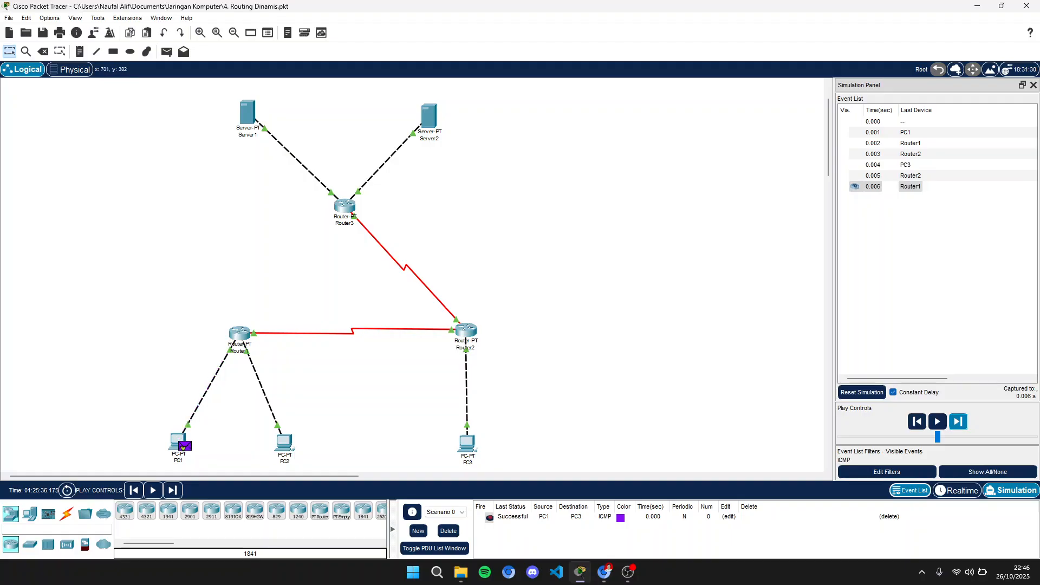
mouse_move(344, 205)
left_click(448, 530)
- Send a simple PDU from PC1 to Server1, step through its path over the remaining links, then delete it
left_click(167, 51)
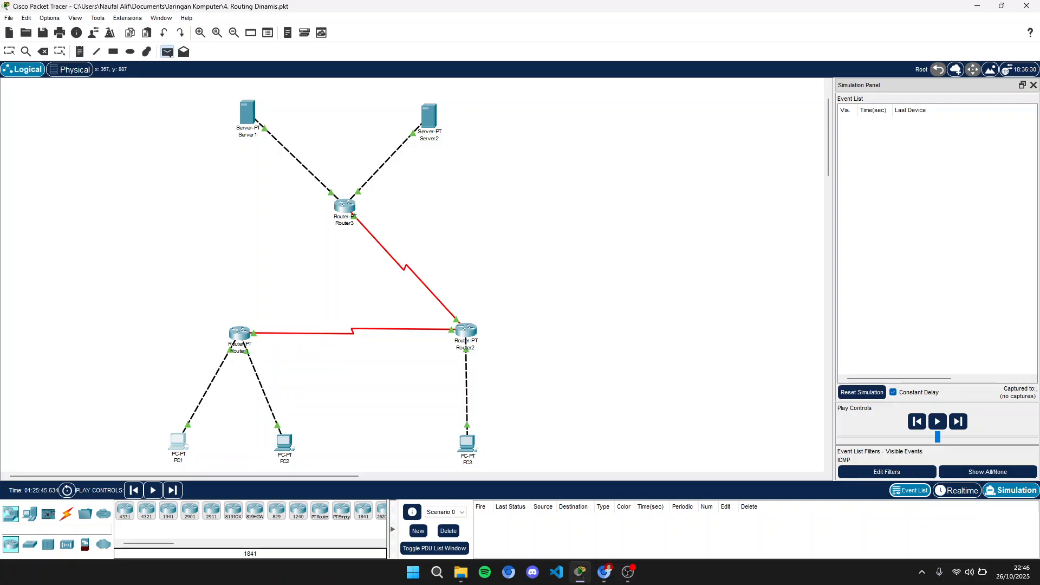
left_click(247, 113)
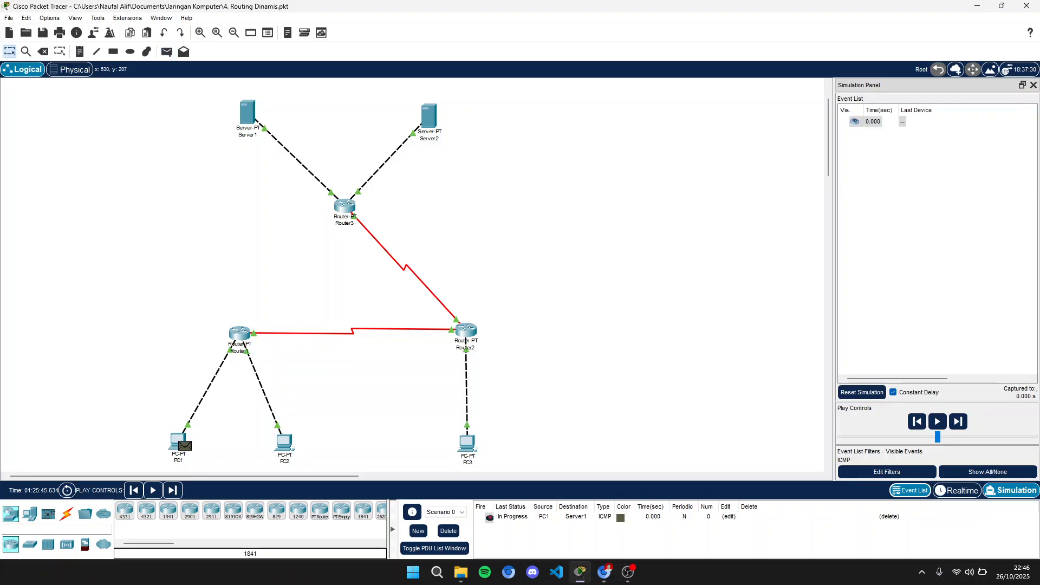
left_click(958, 422)
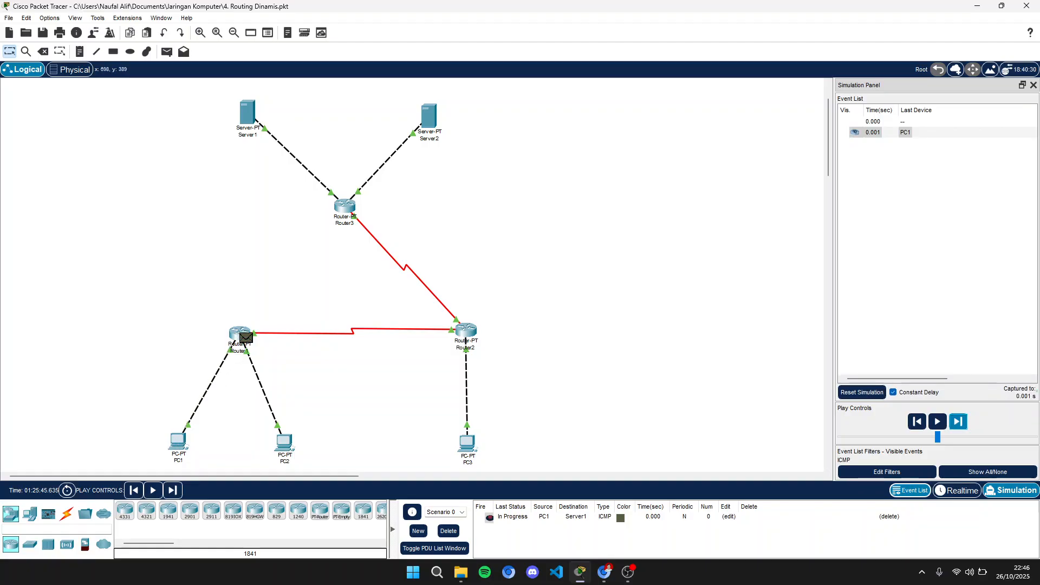
left_click(958, 422)
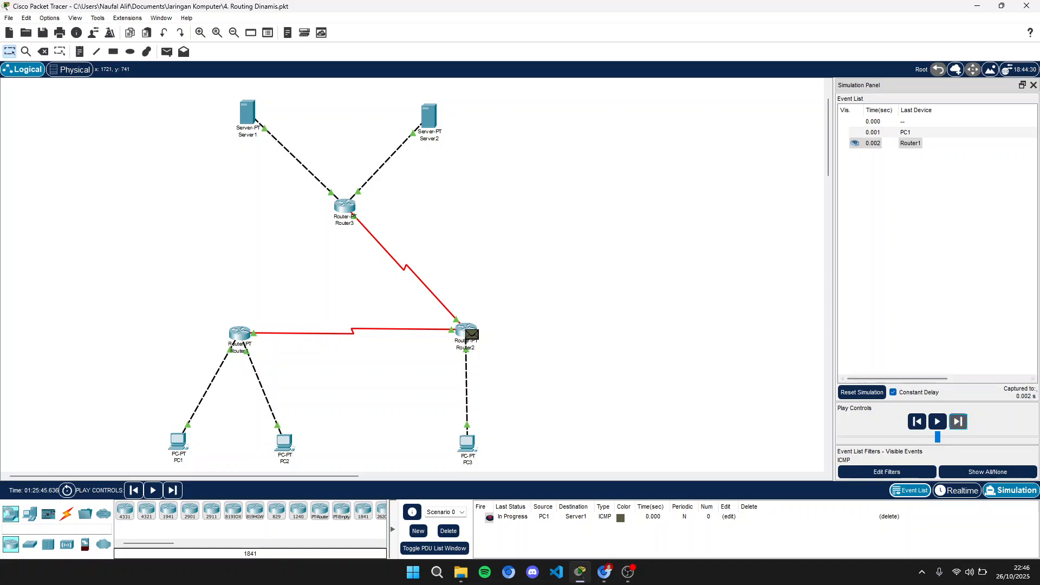
left_click(958, 422)
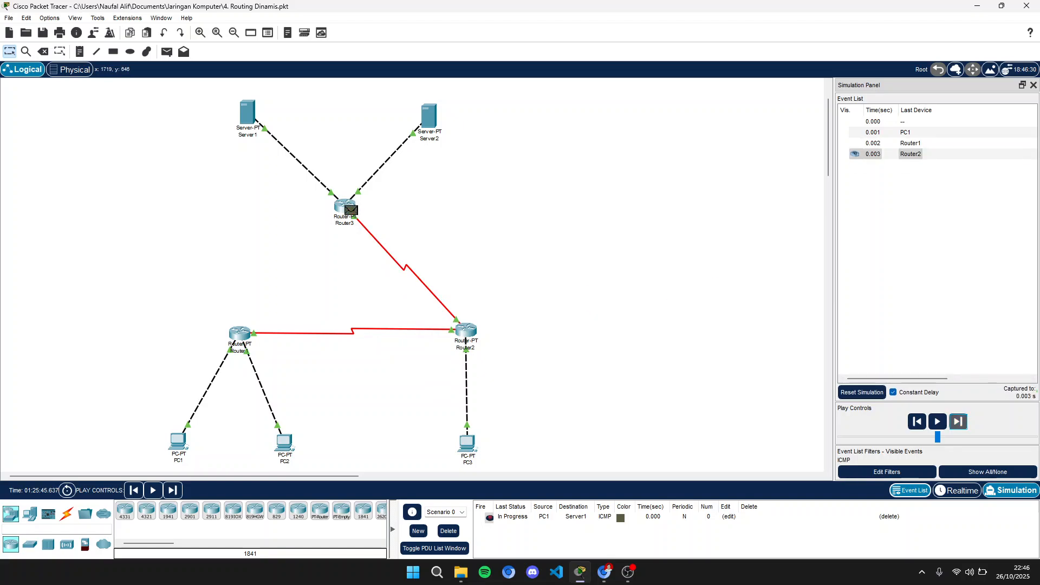
left_click(958, 421)
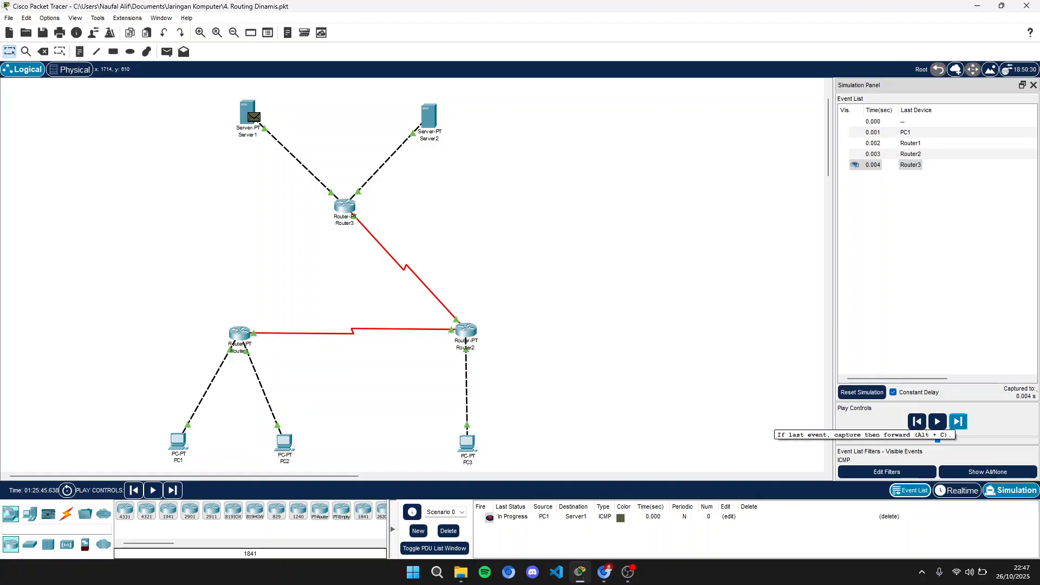
left_click(957, 422)
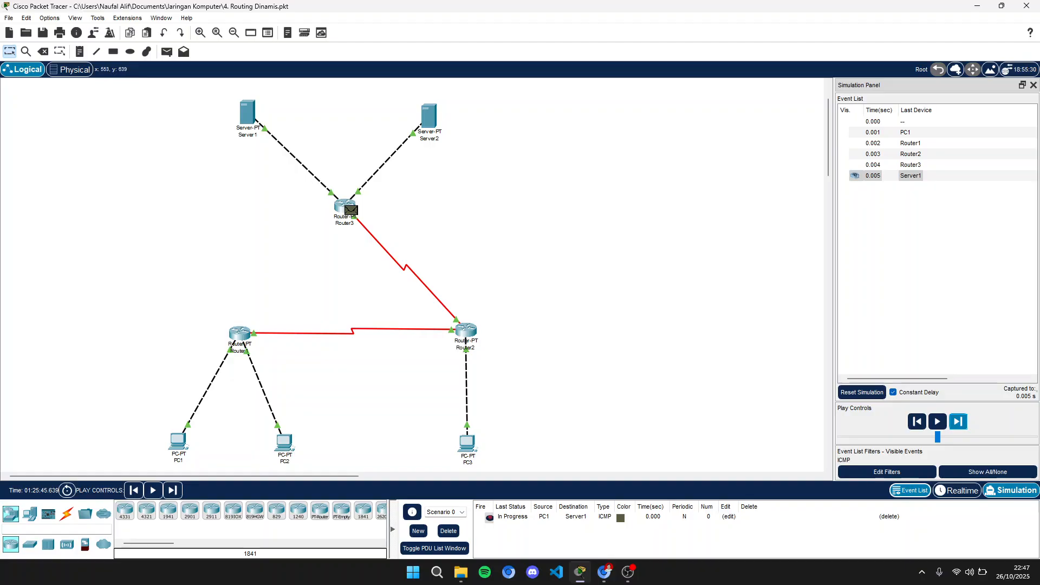
left_click(958, 421)
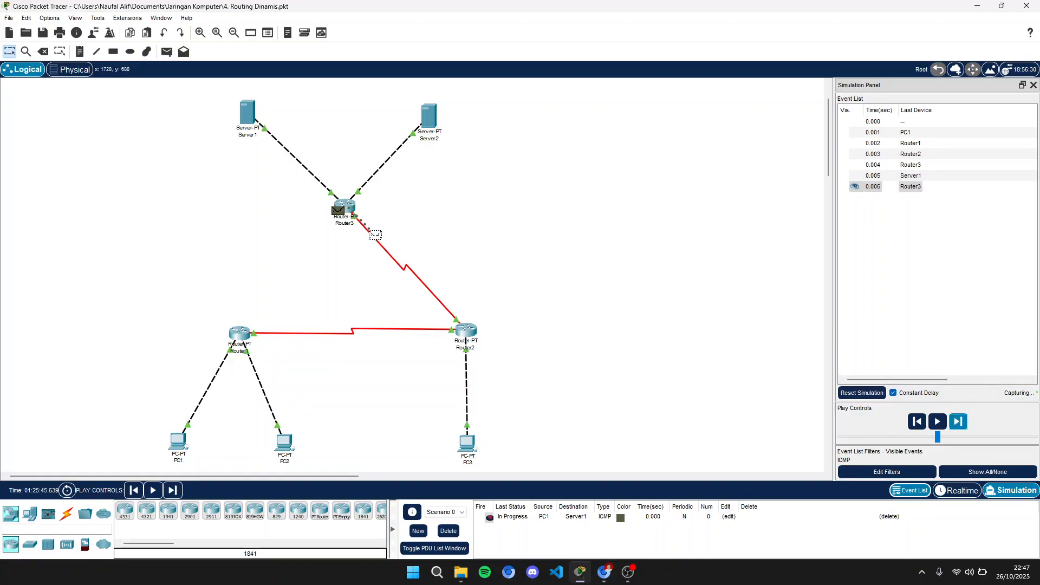
left_click(958, 421)
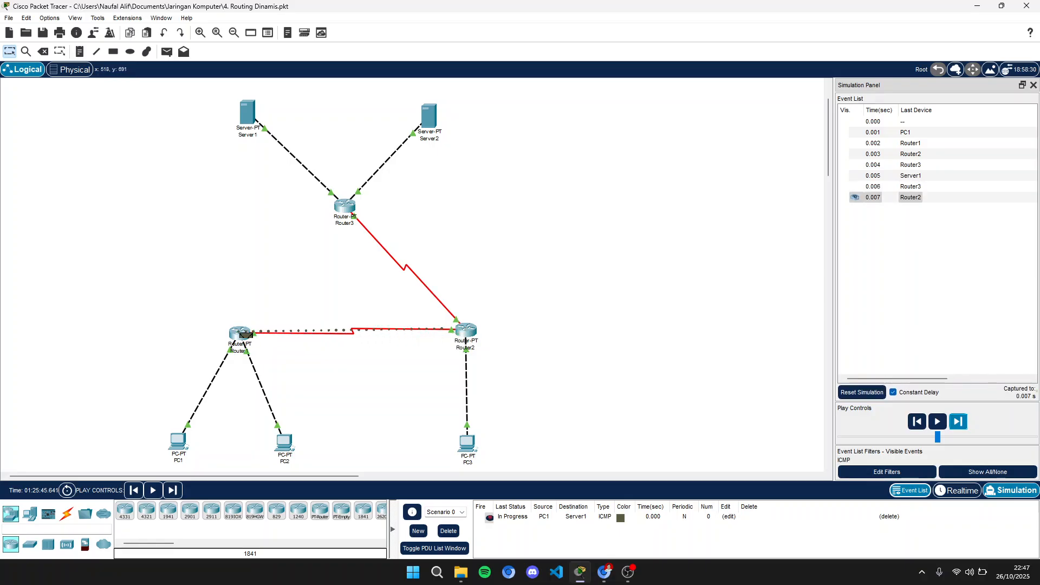
left_click(958, 421)
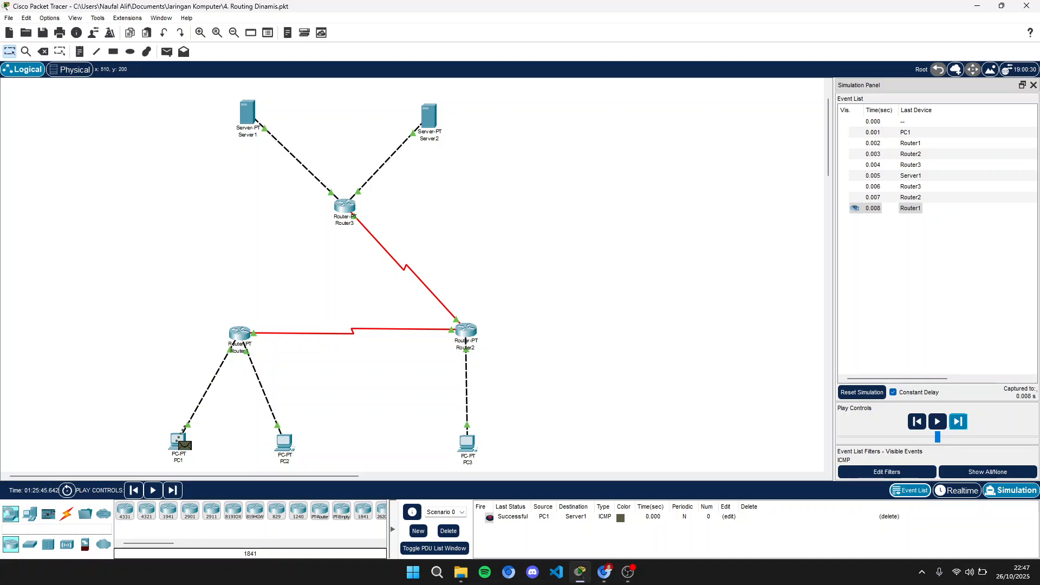
left_click(448, 531)
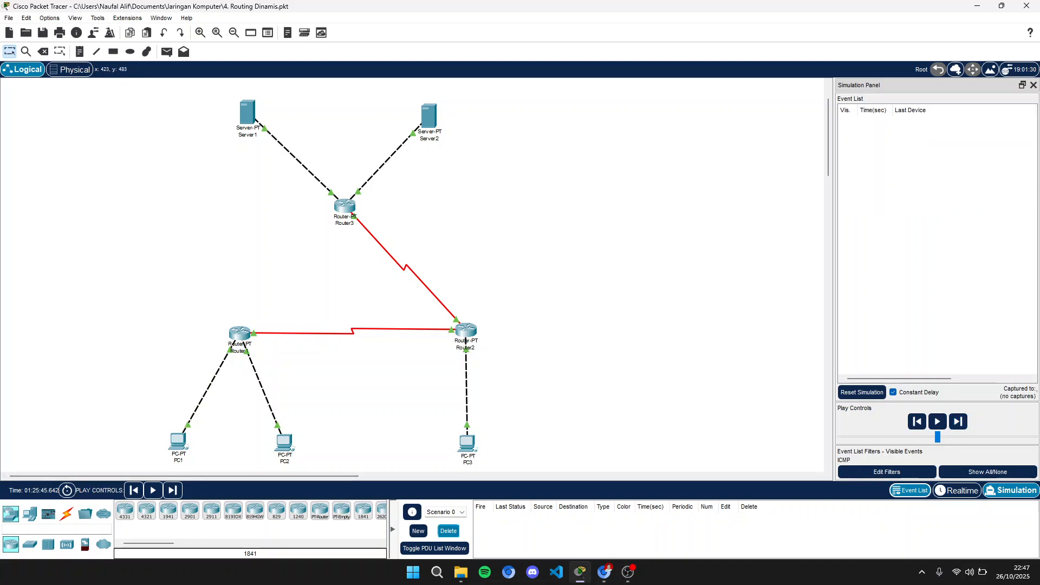
- Send a simple PDU from PC1 to Server2 and step through its events in simulation
key("p")
left_click(180, 441)
left_click(428, 115)
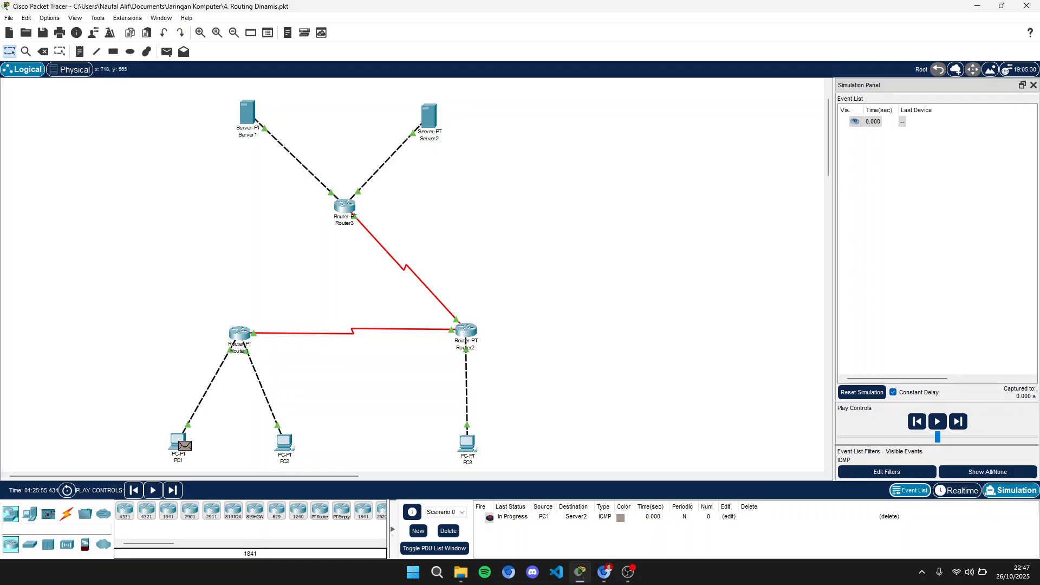
left_click(958, 421)
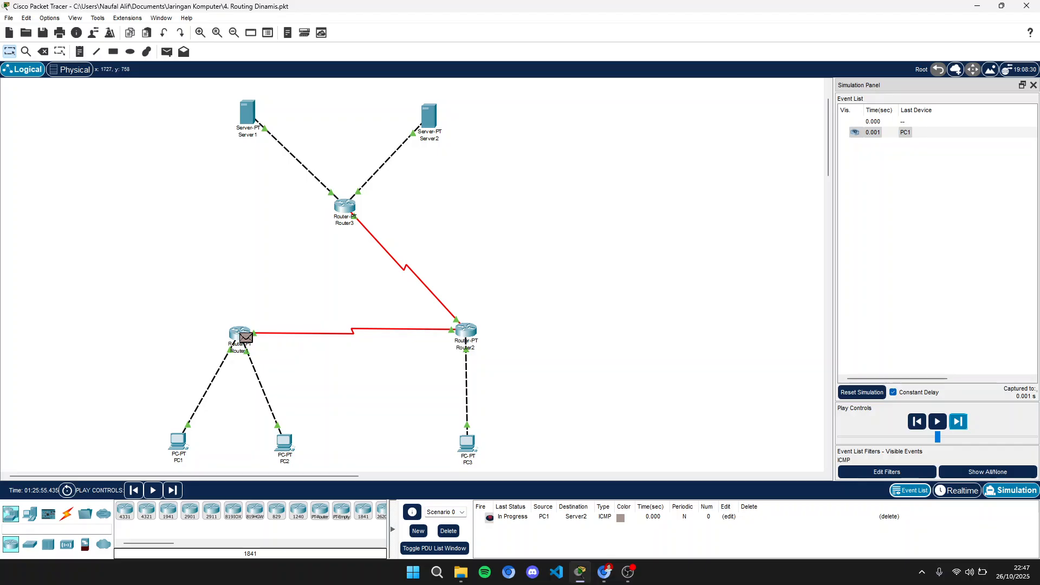
left_click(958, 421)
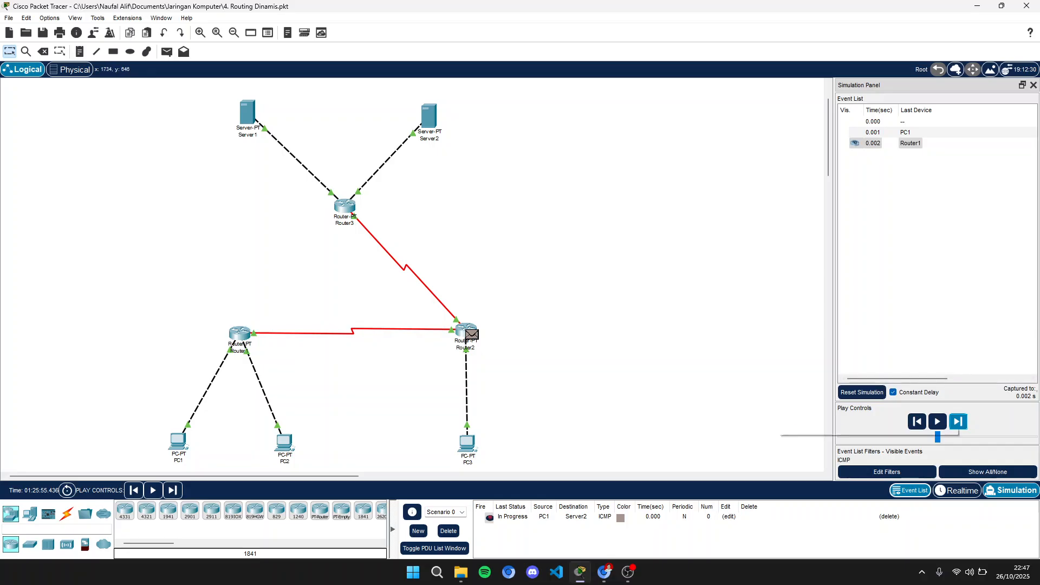
left_click(958, 422)
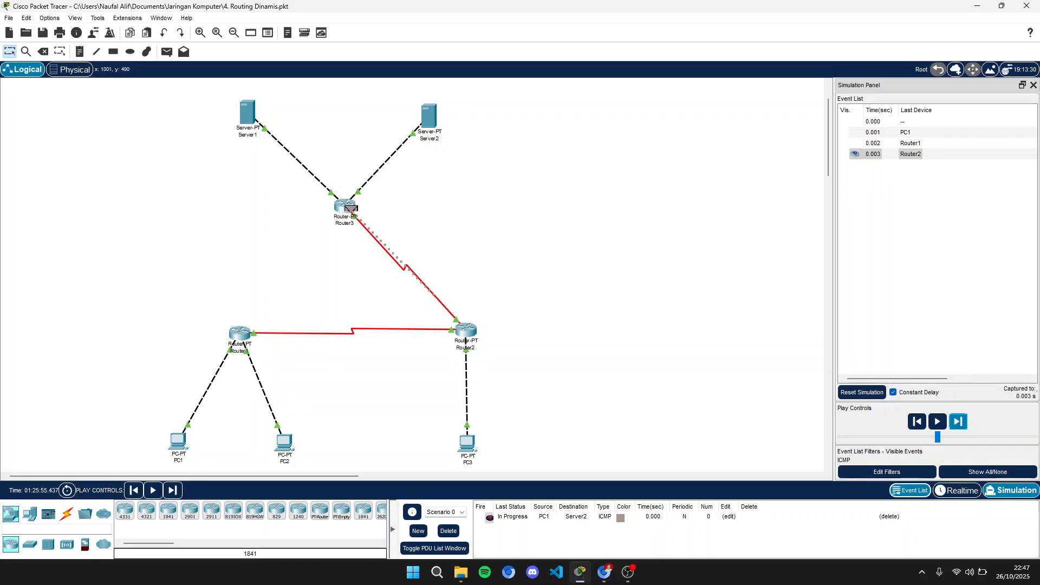
left_click(958, 422)
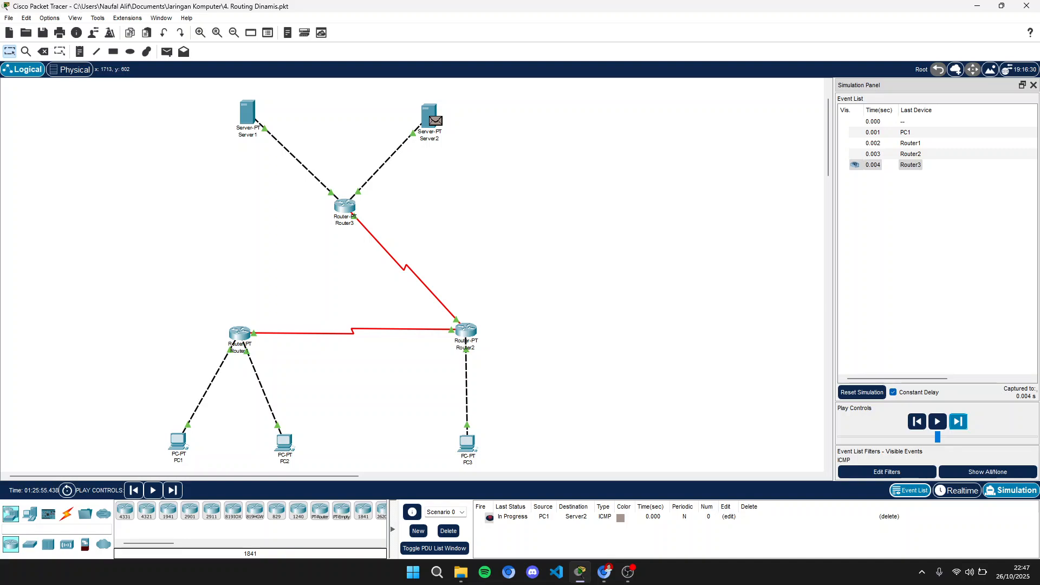
left_click(957, 421)
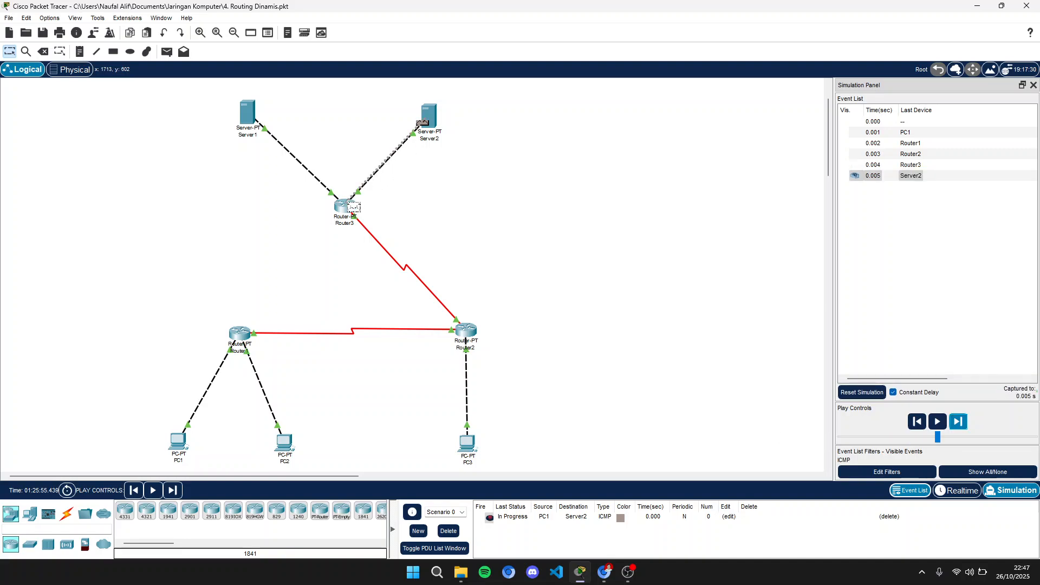
left_click(958, 422)
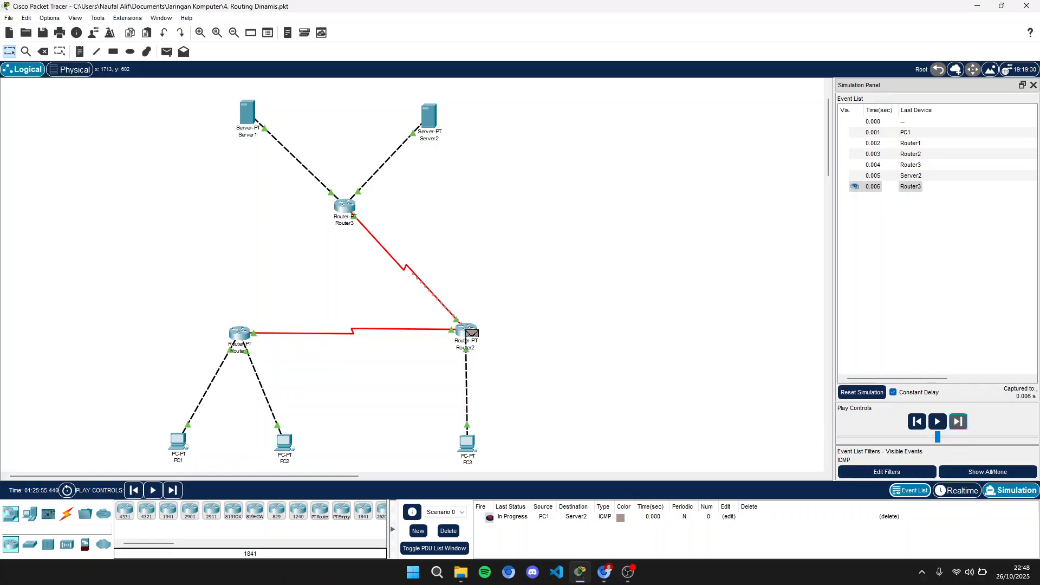
left_click(957, 422)
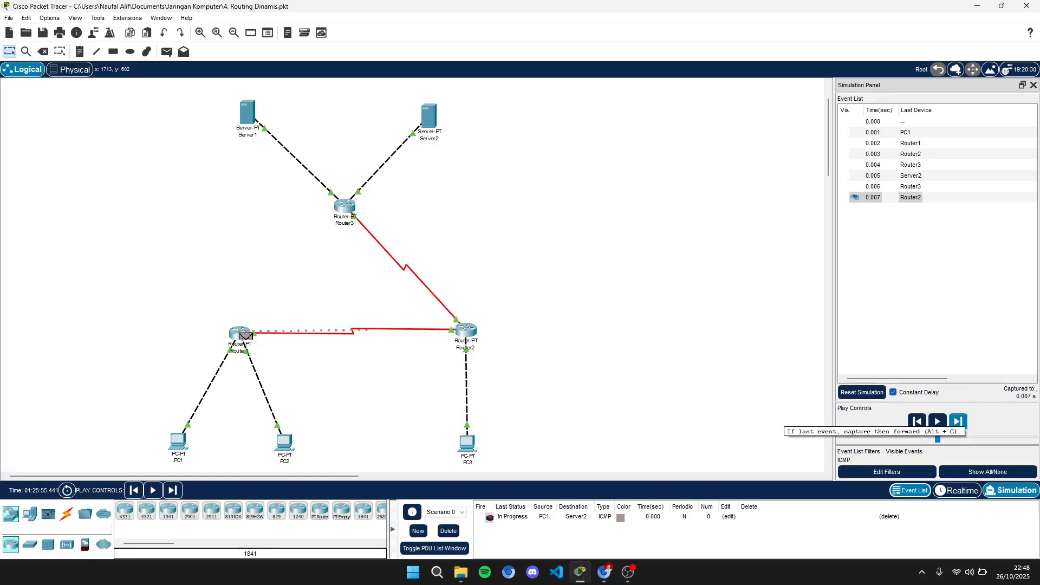
left_click(958, 421)
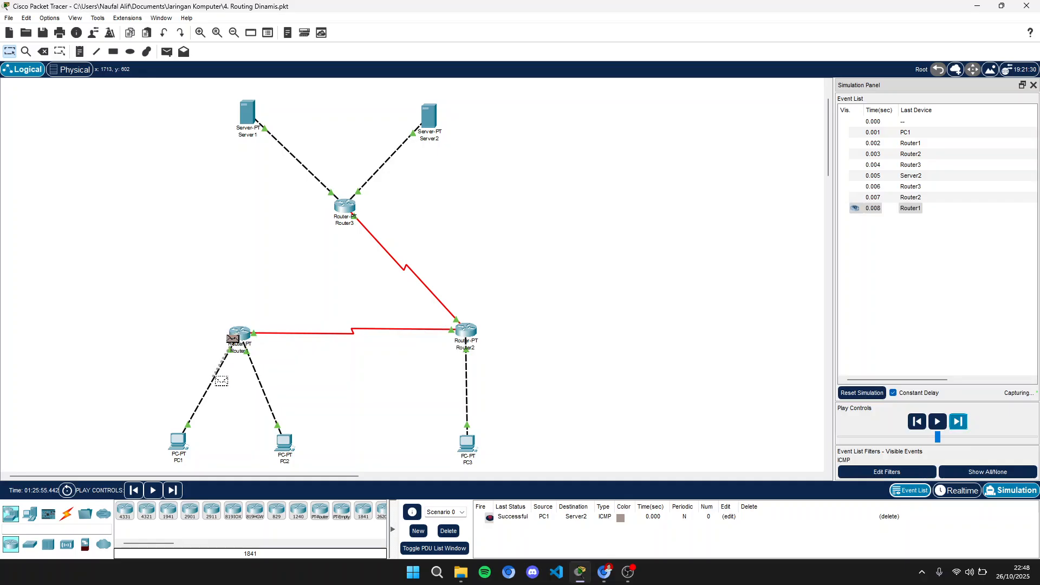